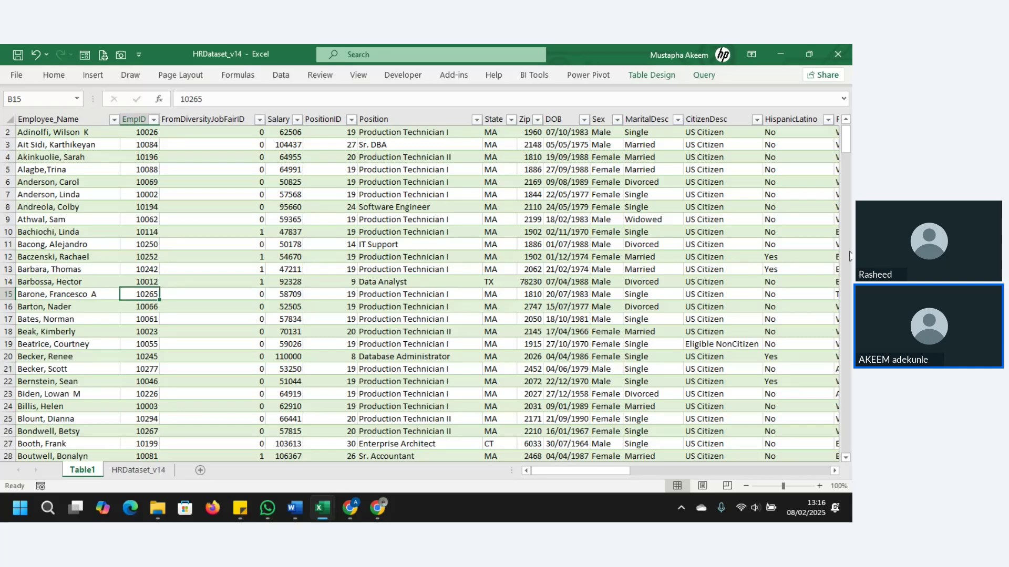
Step: Create a PivotTable from the employee data in Table1_2 and place it on a new worksheet
mouse_move(845, 139)
mouse_down()
mouse_move(842, 444)
mouse_move(841, 131)
mouse_up()
click(491, 252)
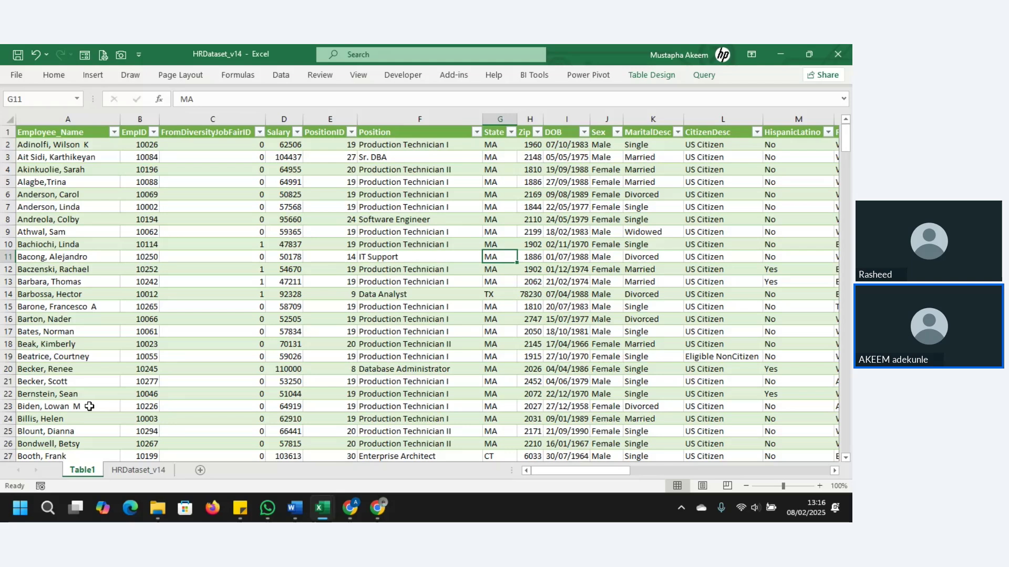
click(211, 344)
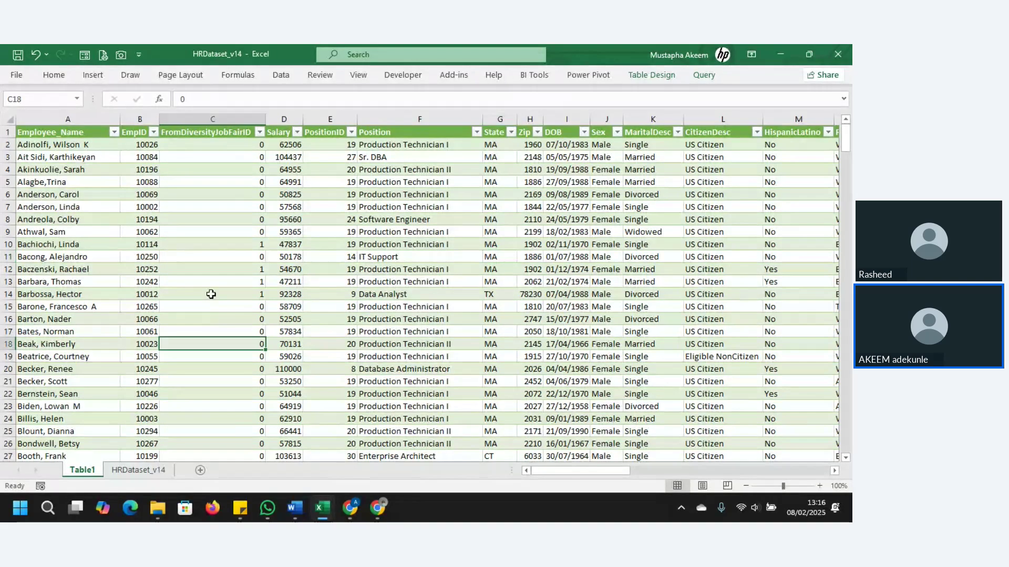
click(209, 280)
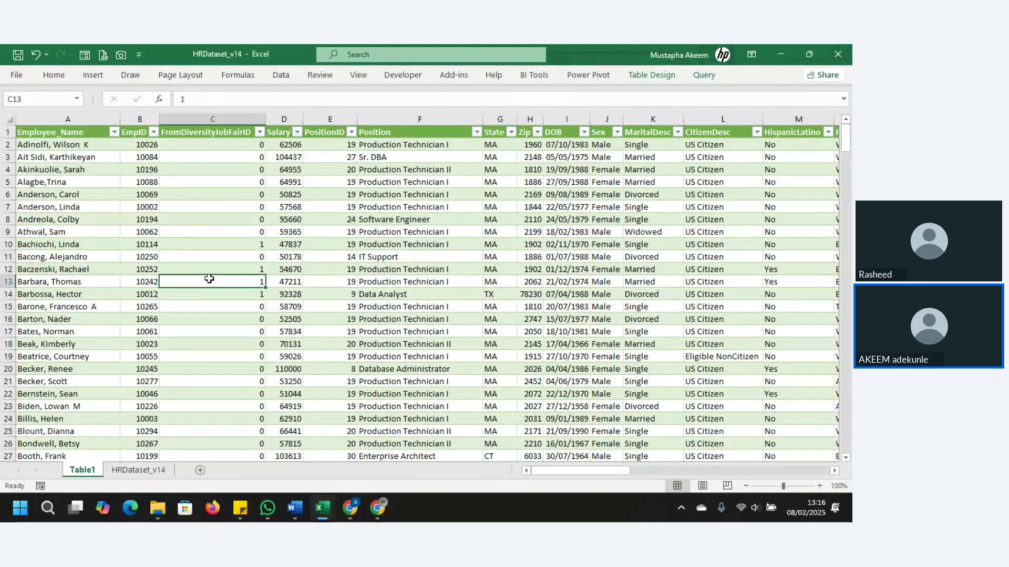
click(93, 76)
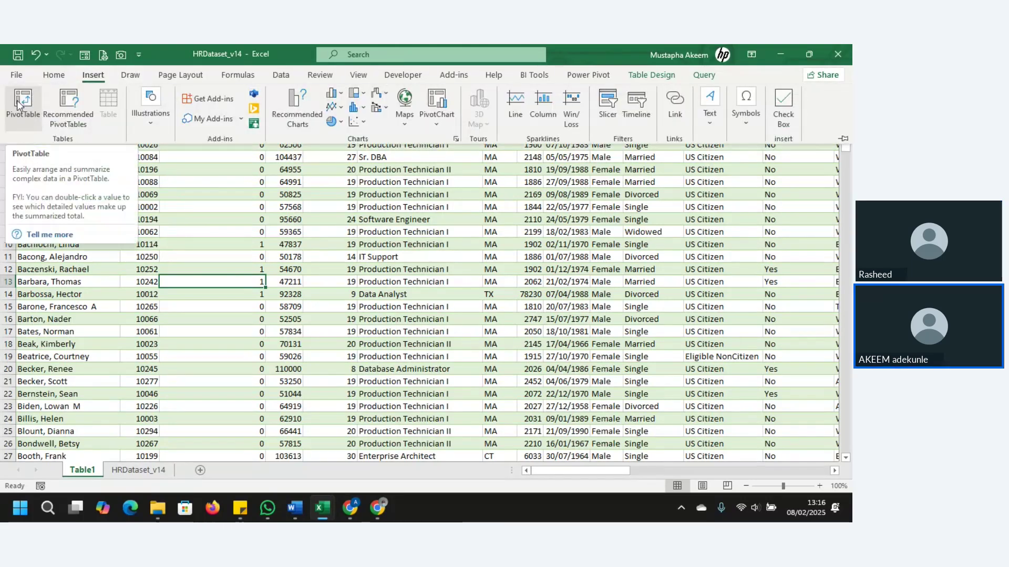
click(23, 108)
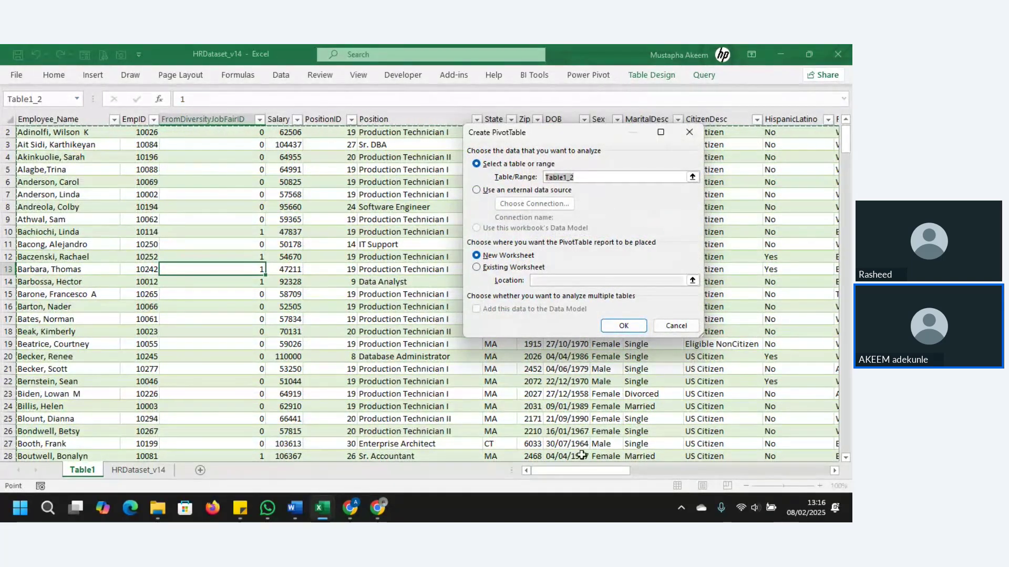
mouse_move(582, 473)
mouse_down()
mouse_move(751, 461)
mouse_move(580, 470)
mouse_up()
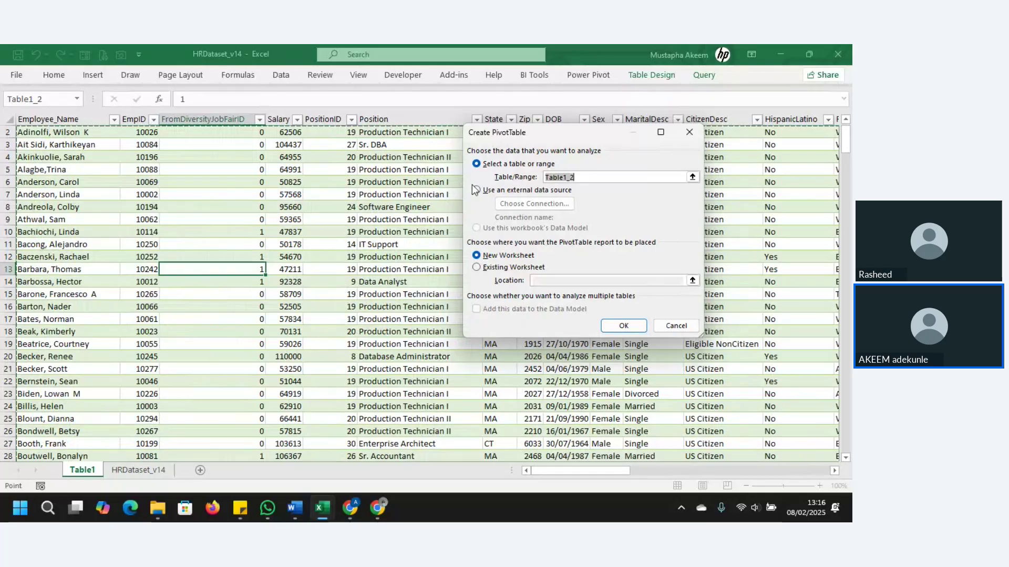
click(493, 267)
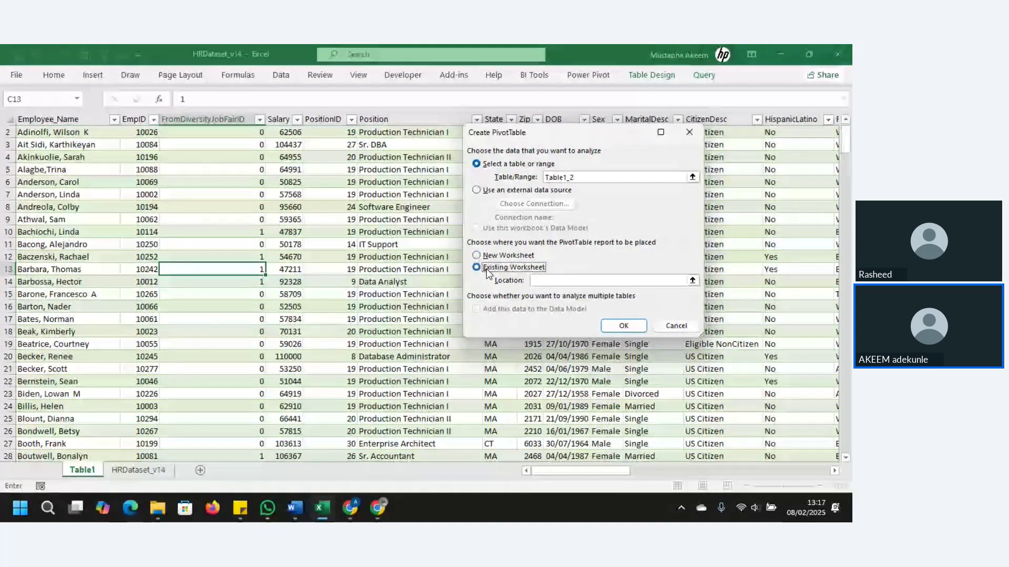
click(488, 256)
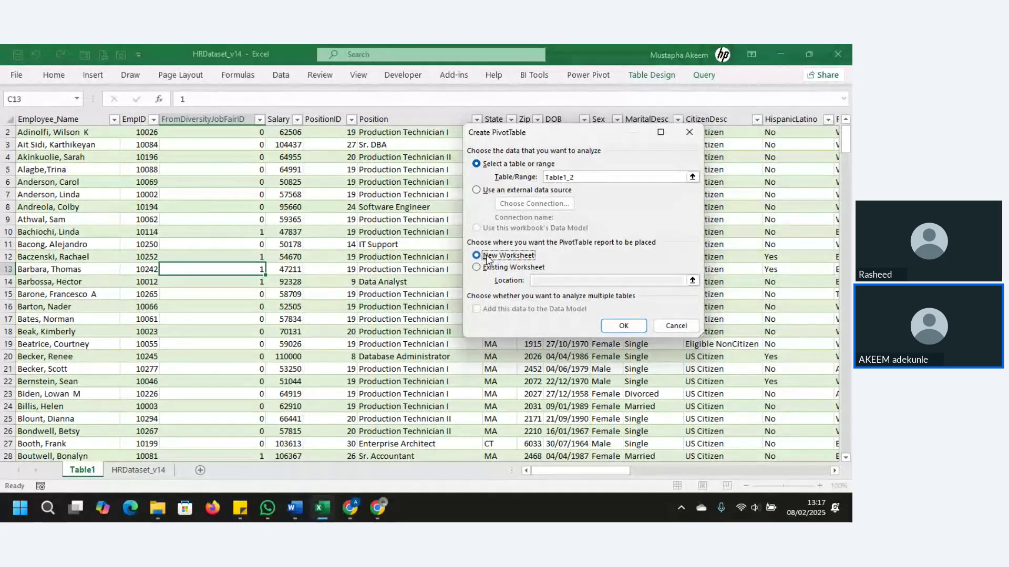
click(624, 326)
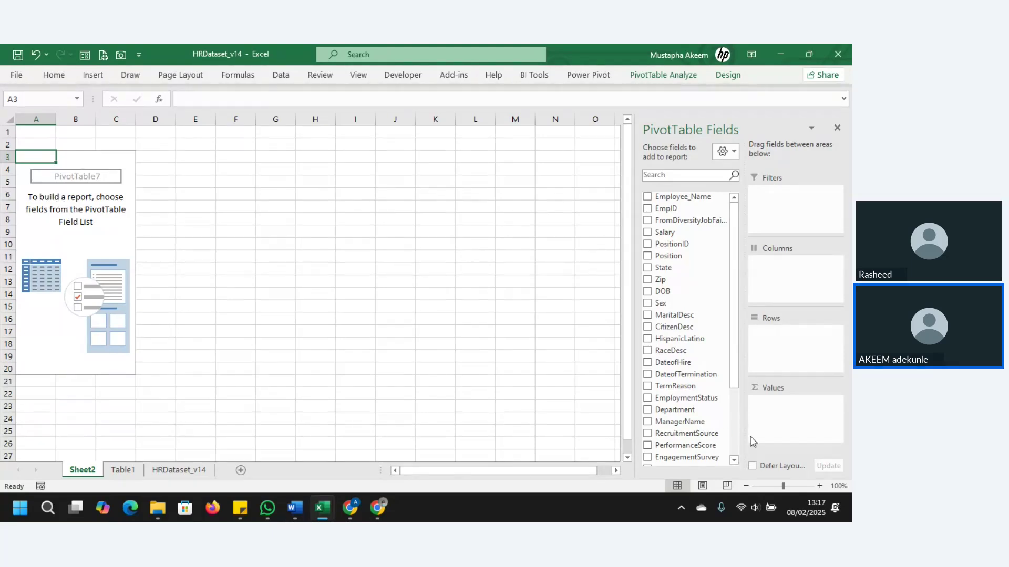
Step: Add EmpID to the PivotTable's values and summarize it by Count
drag(736, 366, 734, 298)
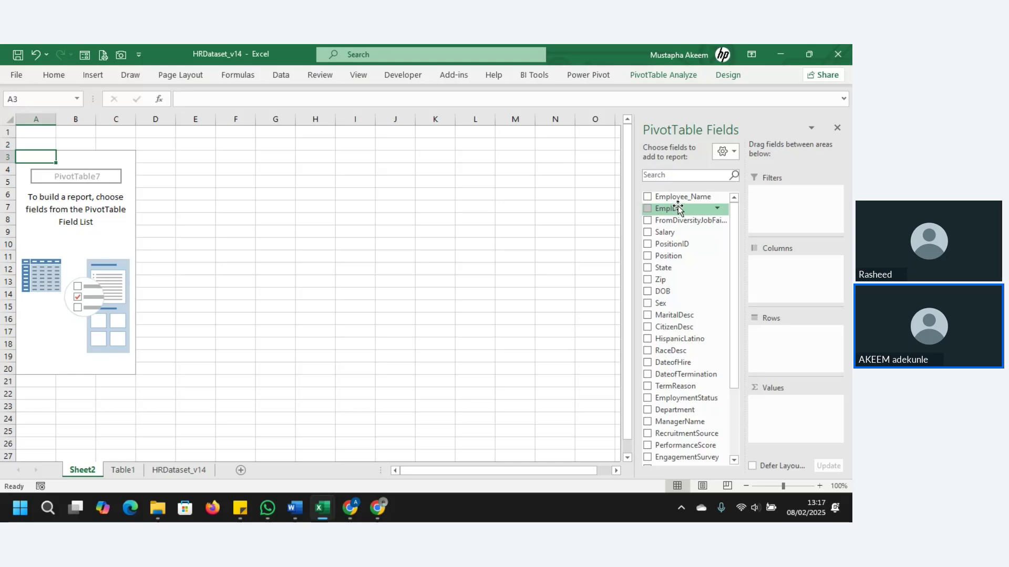
drag(677, 209, 778, 409)
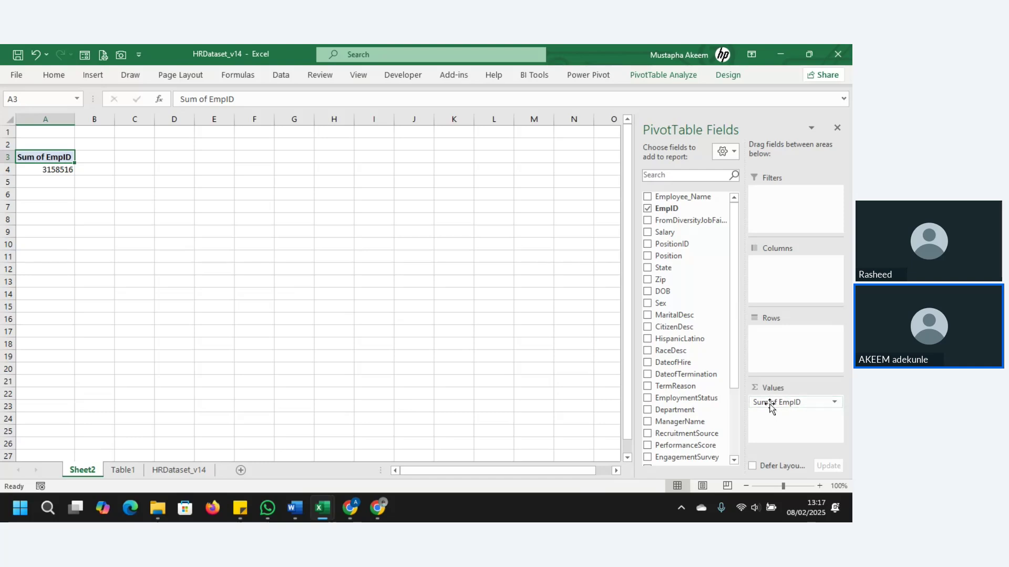
click(835, 405)
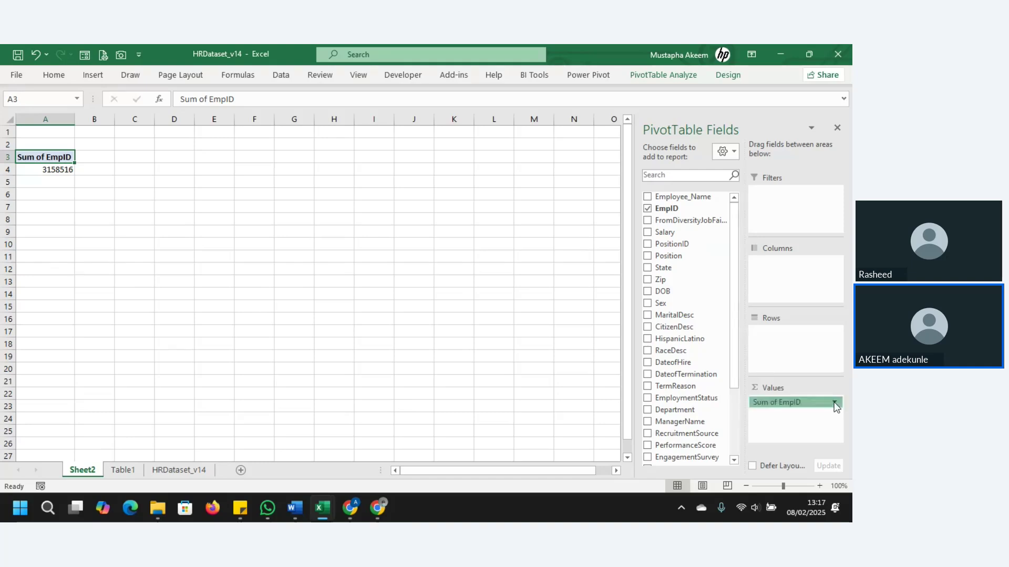
click(793, 389)
click(496, 251)
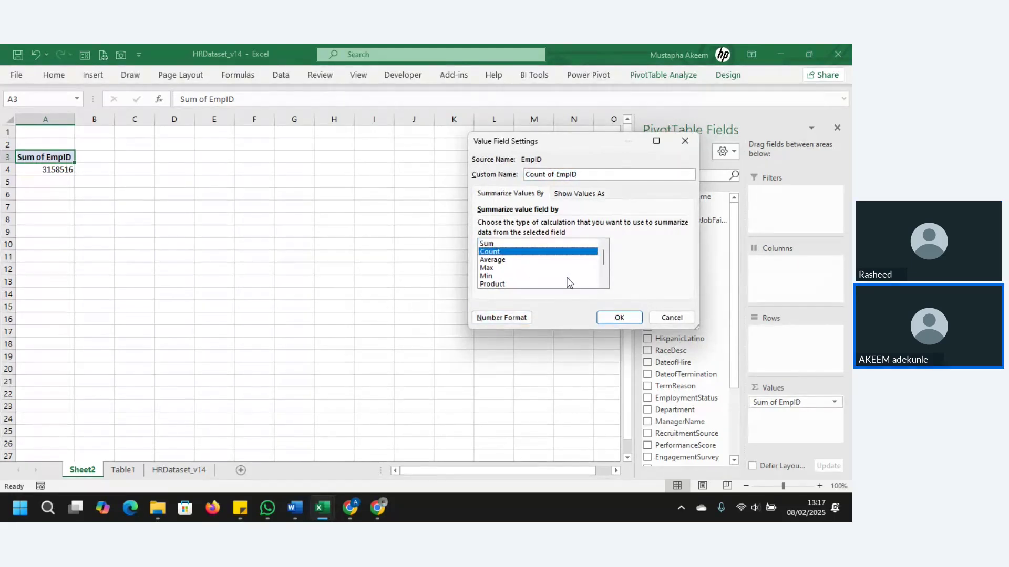
click(619, 317)
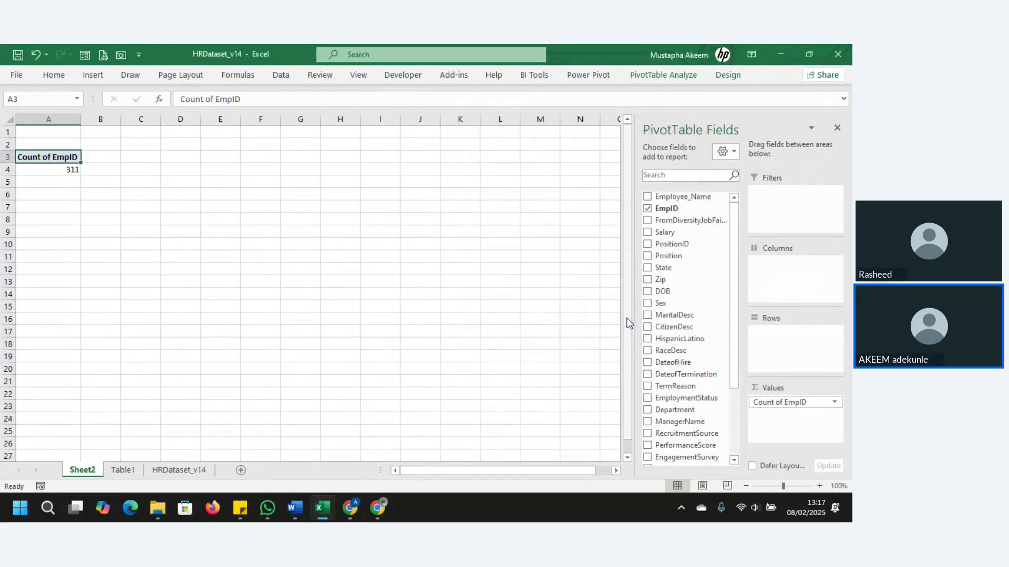
Step: Rename the EmpID count header in A3 as "Total Number of Emp" and widen column A to fit it
click(71, 172)
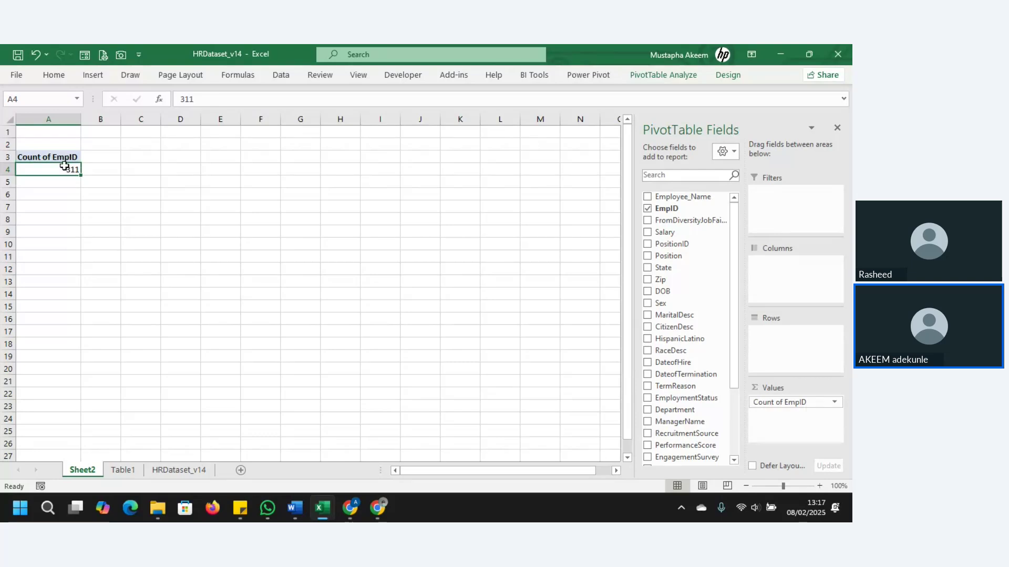
click(62, 158)
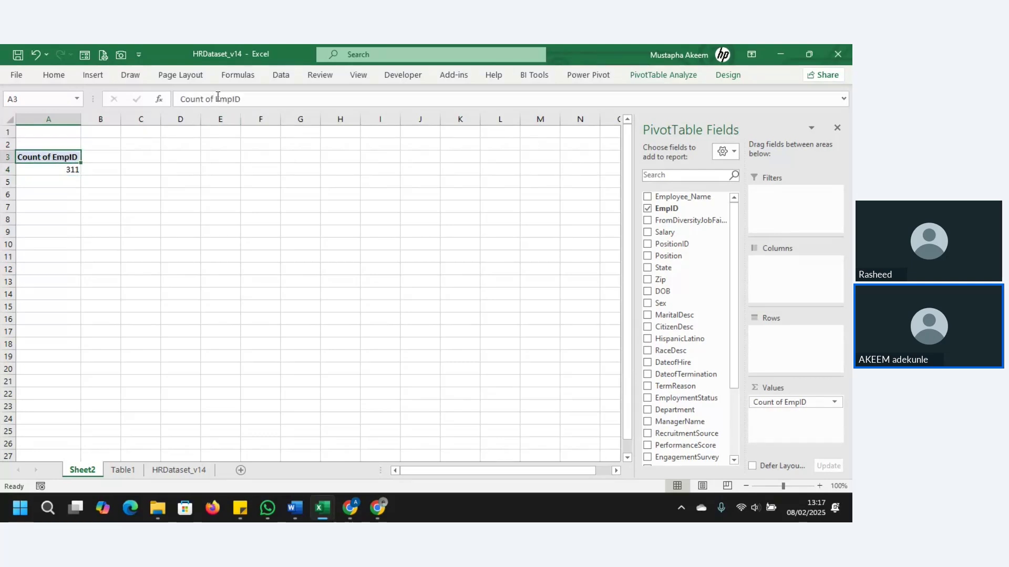
drag(245, 98, 164, 98)
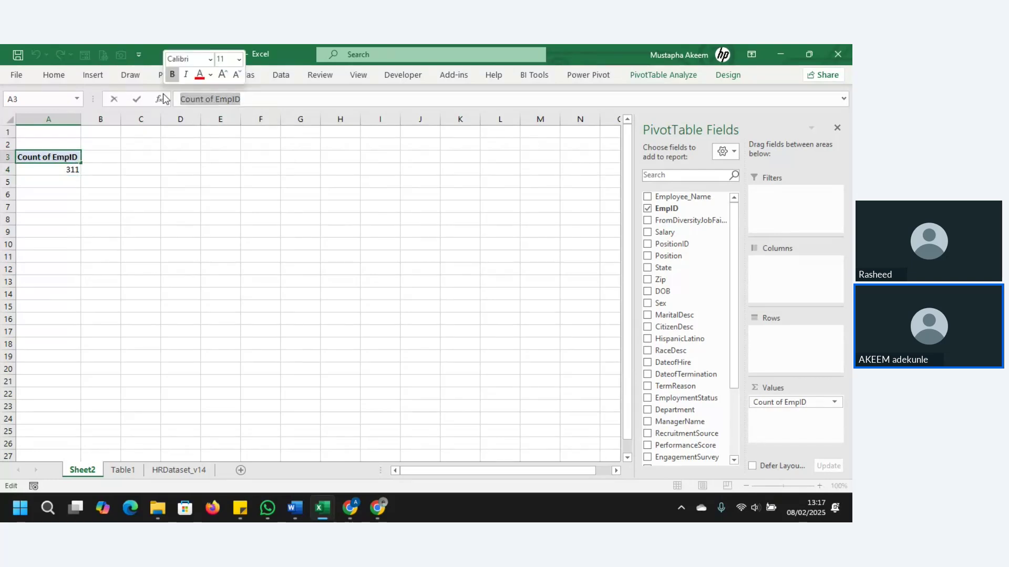
text(To)
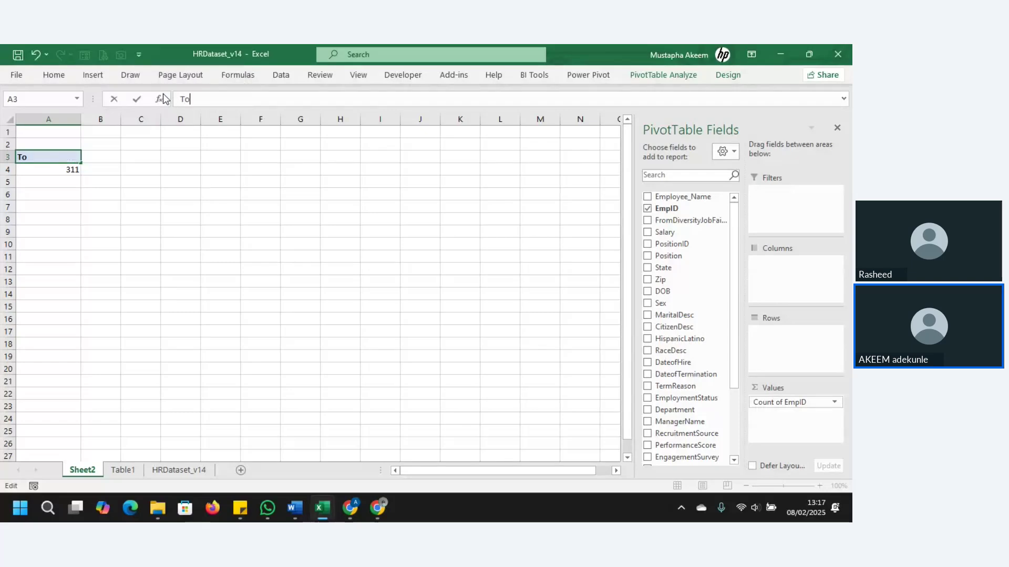
text(tal Numbe)
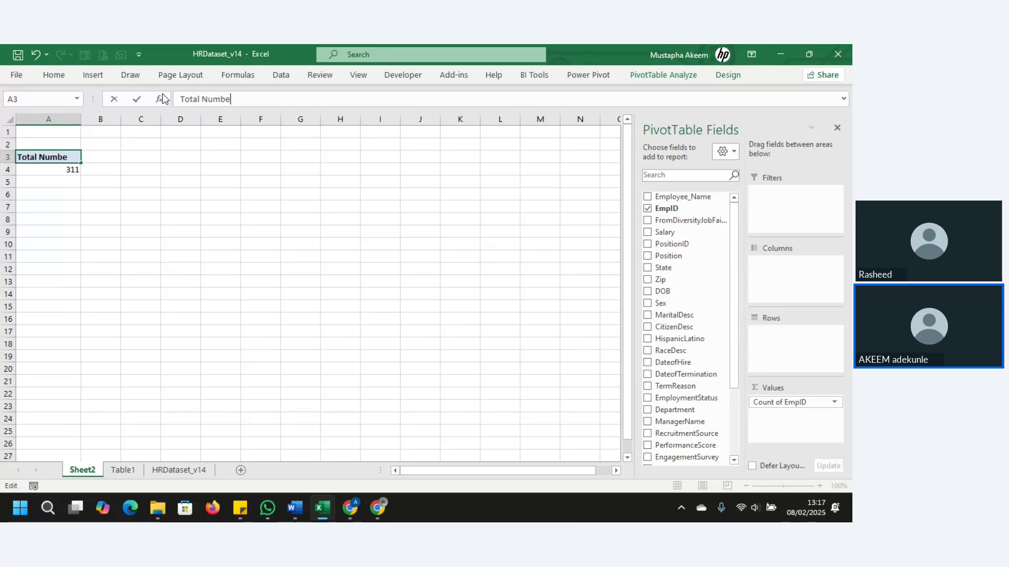
text(r of Emp)
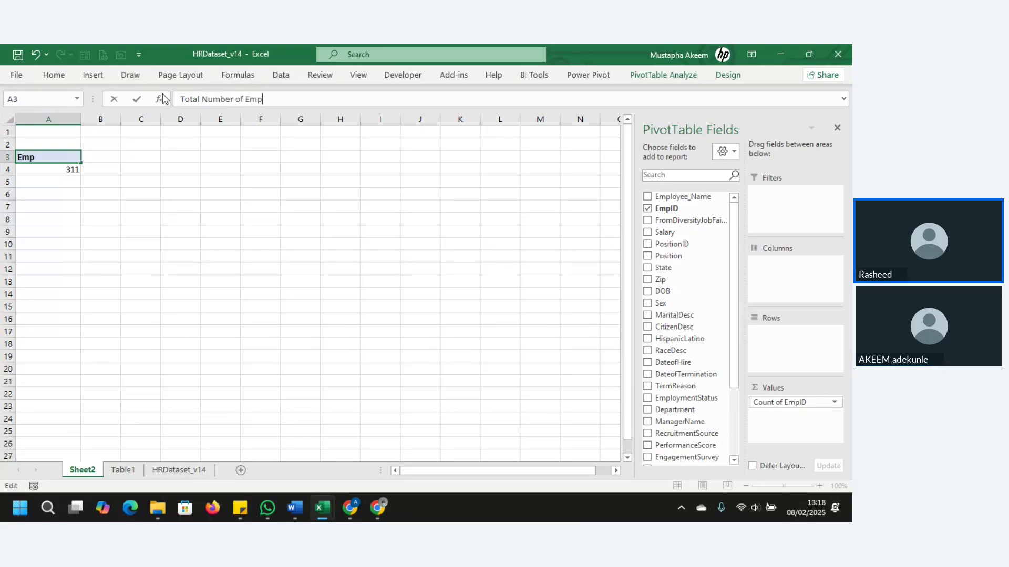
key(Return)
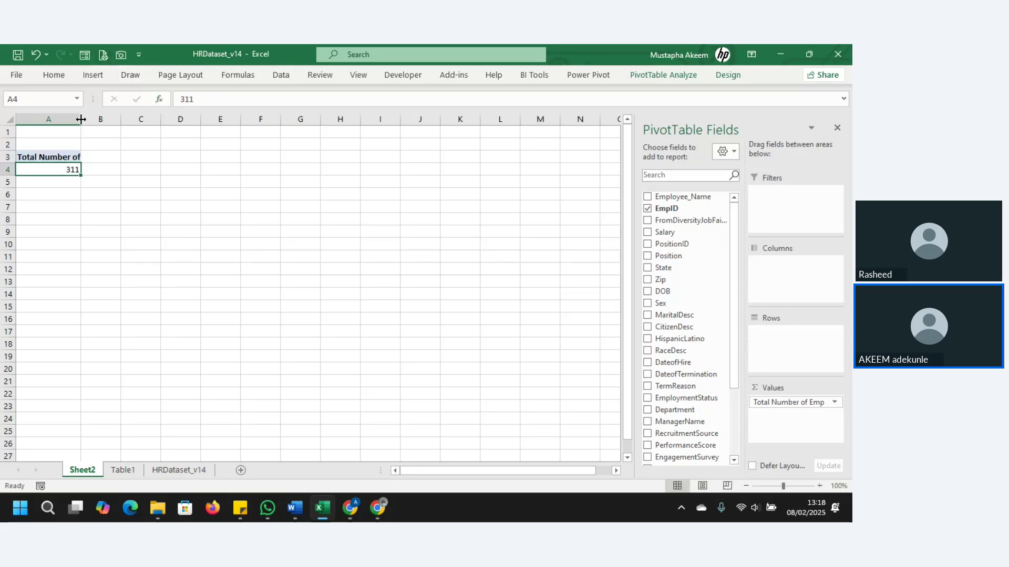
drag(81, 119, 114, 133)
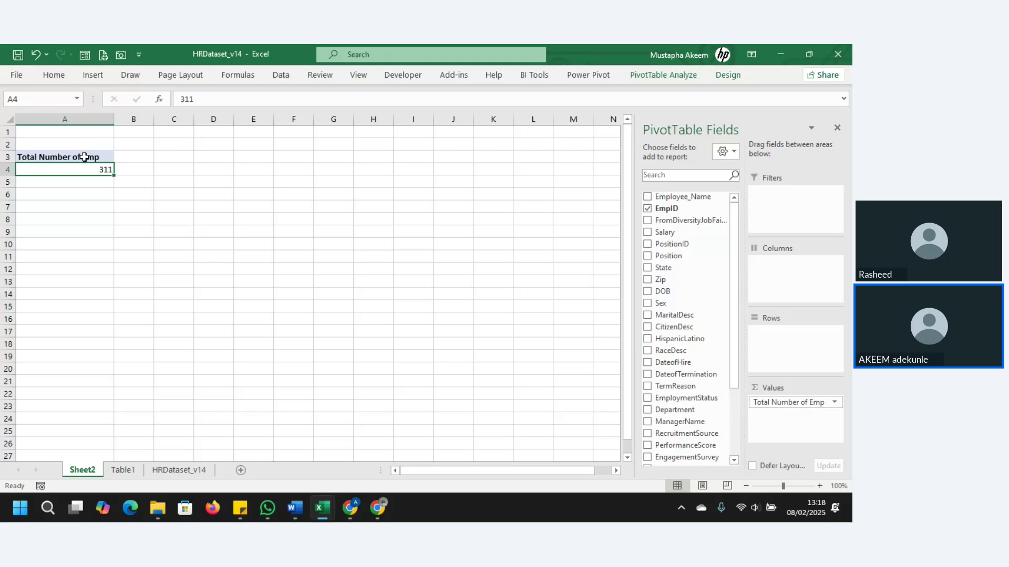
Step: Copy the PivotTable in A3:A4 and paste the duplicate at A7
drag(84, 157, 89, 174)
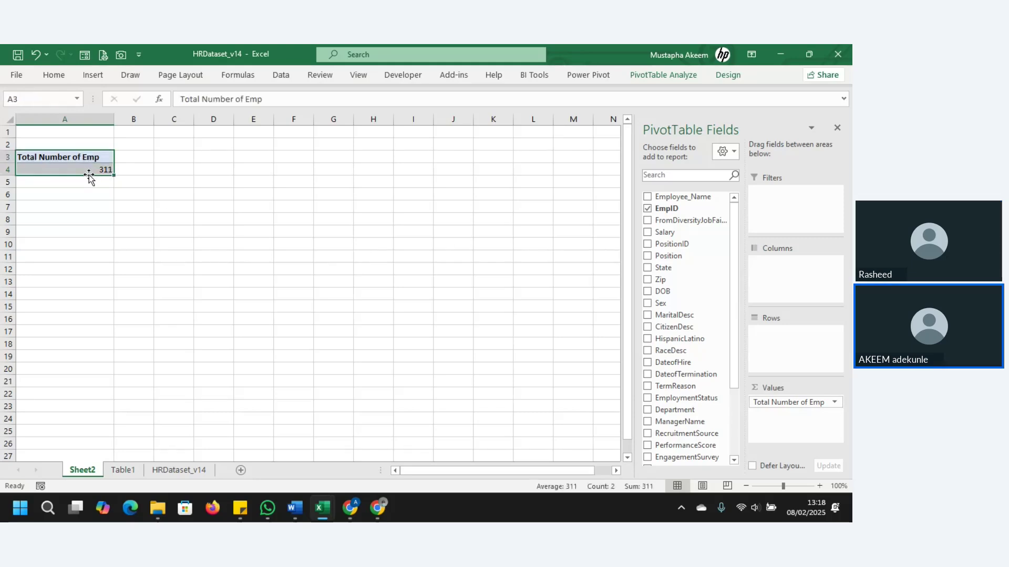
key(ctrl+c)
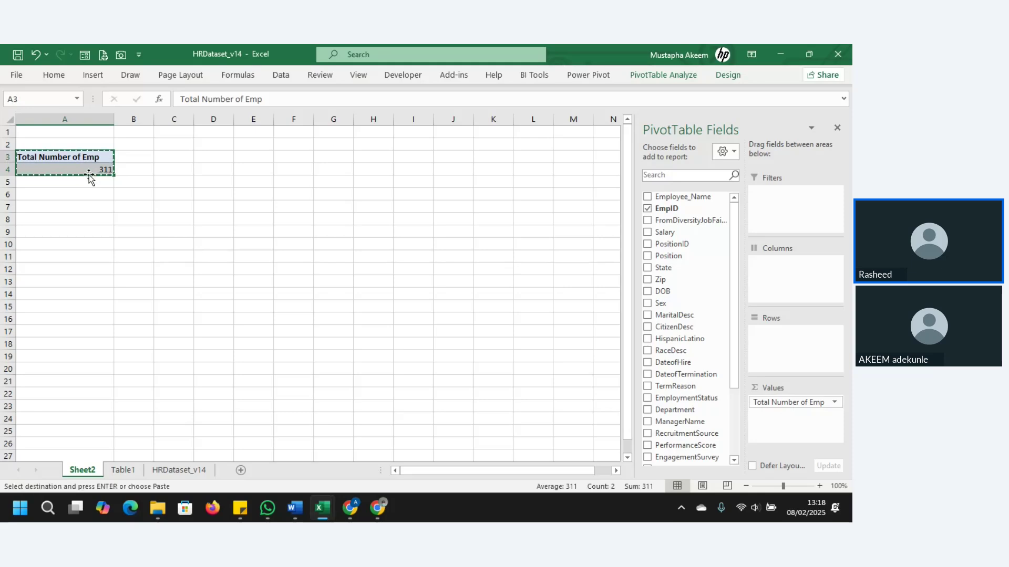
click(59, 208)
key(ctrl+v)
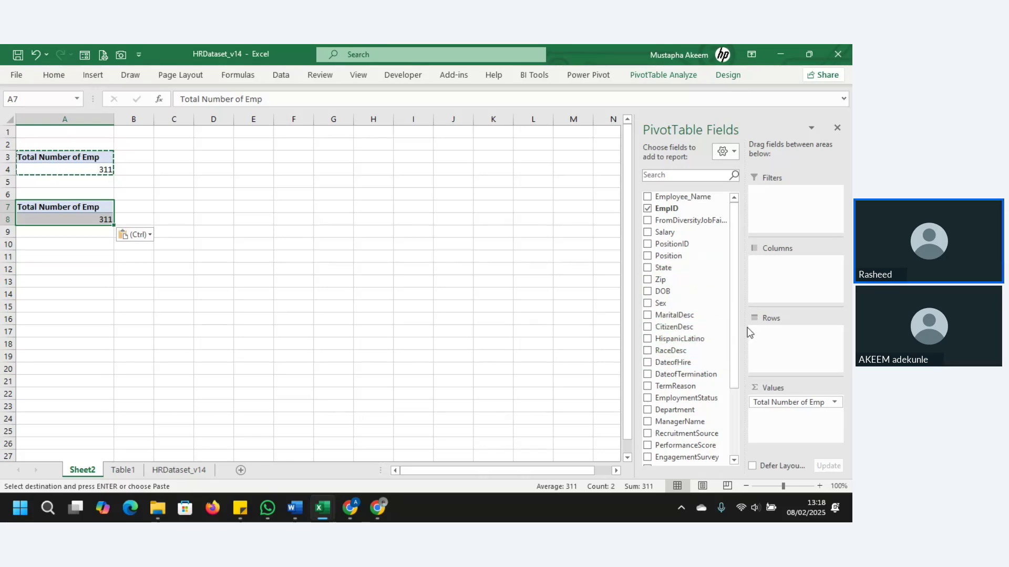
Step: Replace the Total Number of Emp value in the PivotTable at A7 with a count of Department
drag(731, 270, 742, 373)
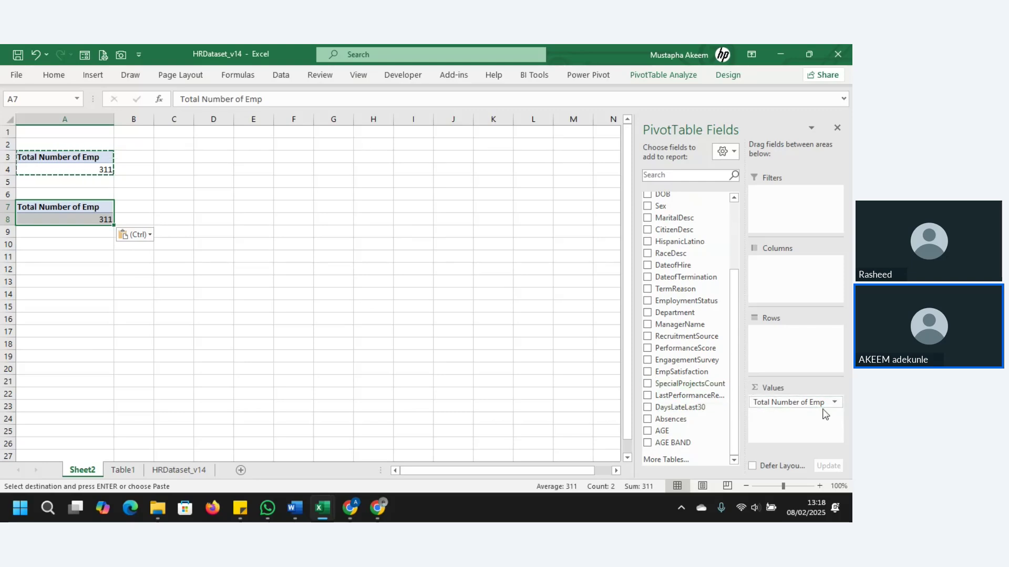
drag(807, 403, 507, 407)
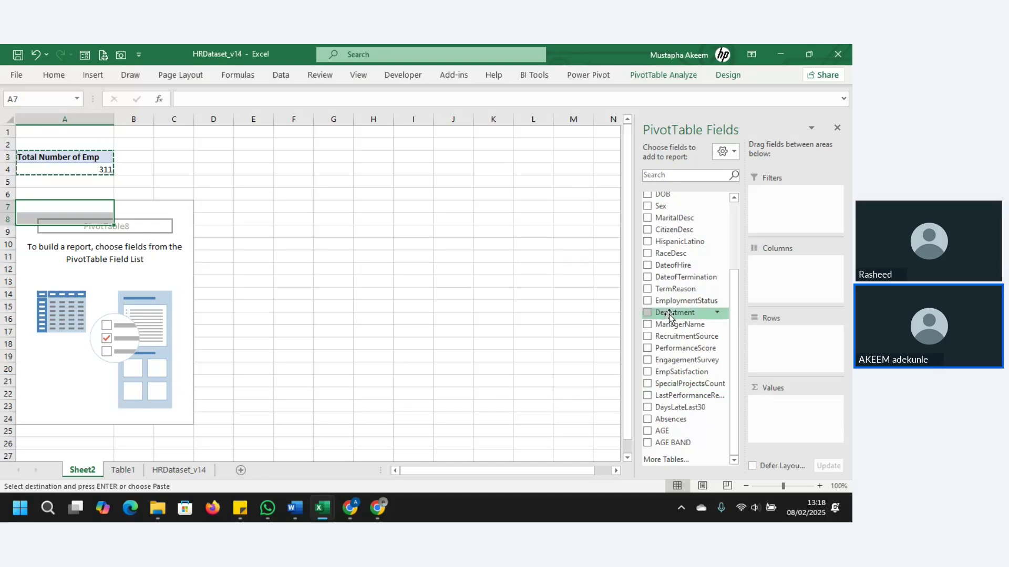
drag(651, 314, 774, 418)
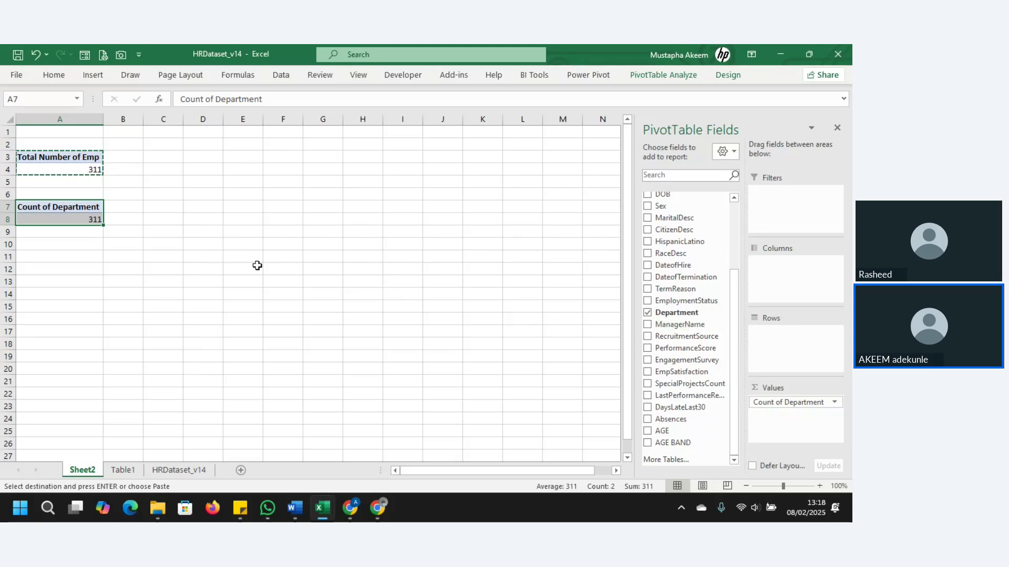
Step: Examine the calculation types available for the Count of Department value, leave its settings without changes, and look through the field list
click(835, 402)
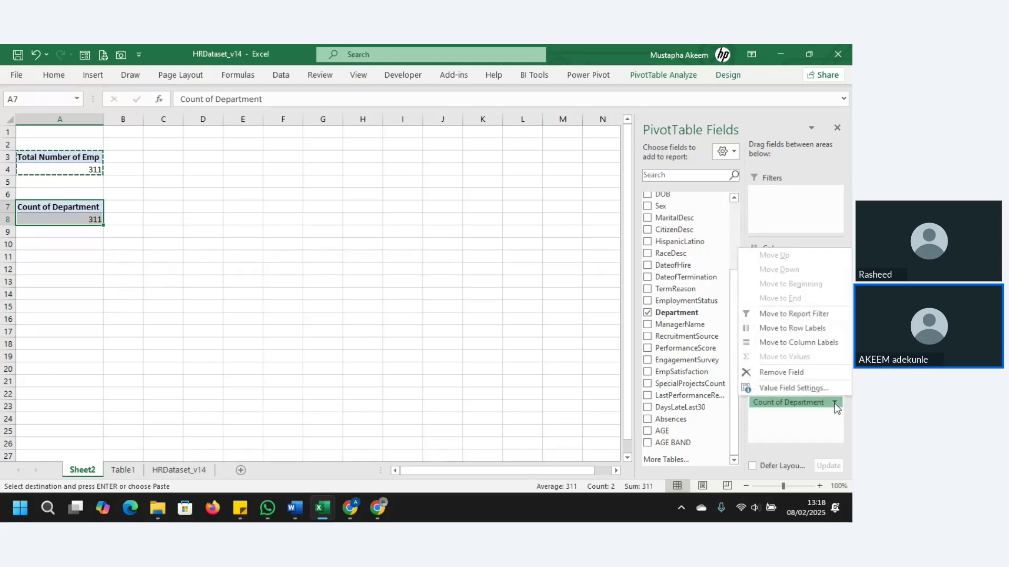
click(791, 388)
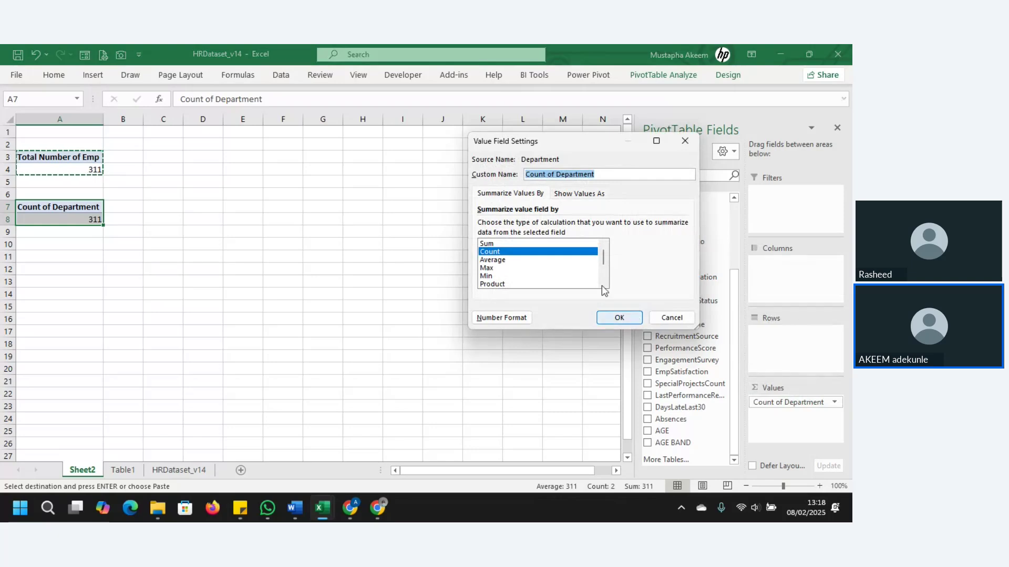
mouse_move(603, 254)
mouse_down()
mouse_move(606, 287)
mouse_move(606, 260)
mouse_up()
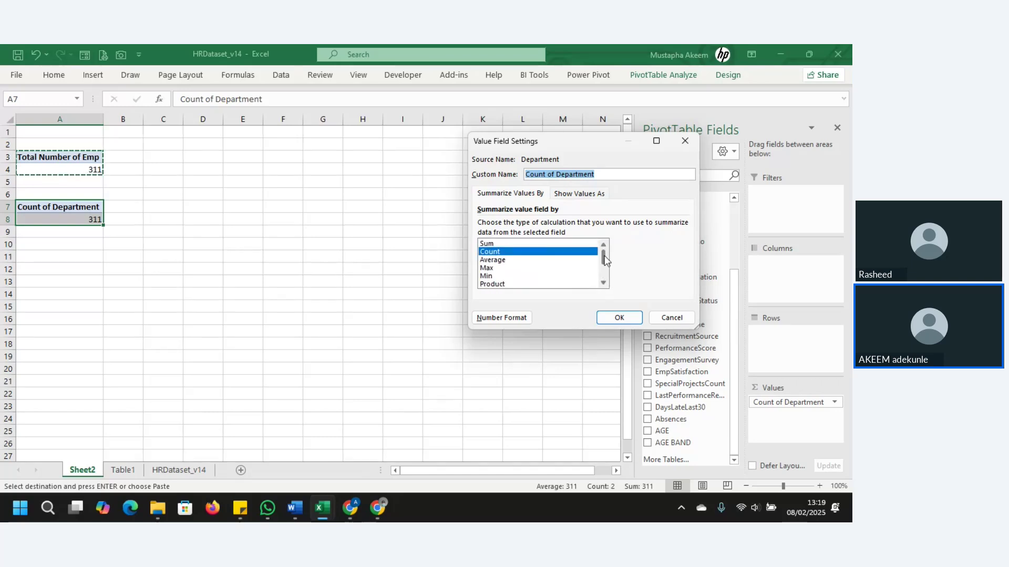
drag(603, 254, 604, 285)
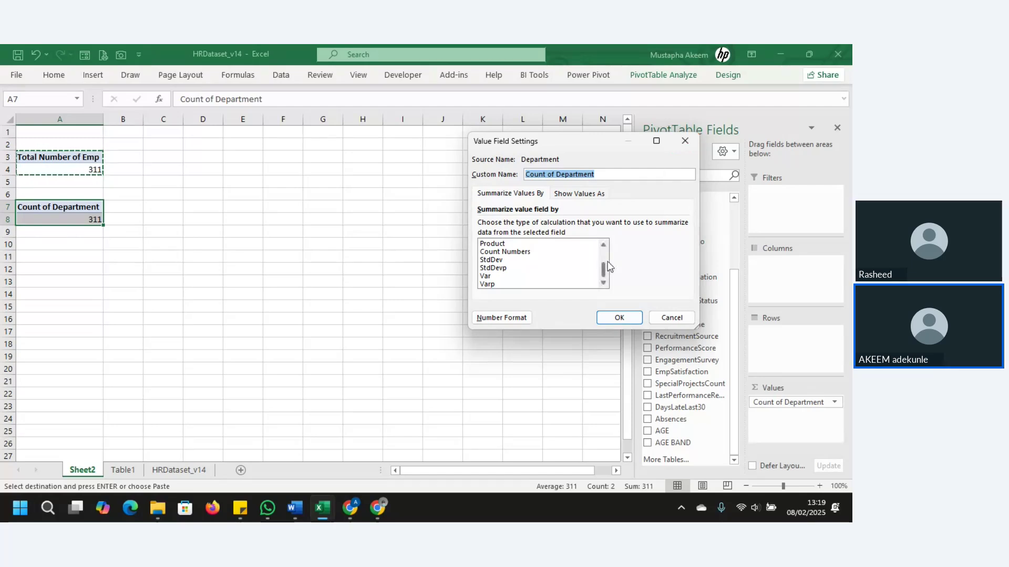
drag(604, 270, 603, 246)
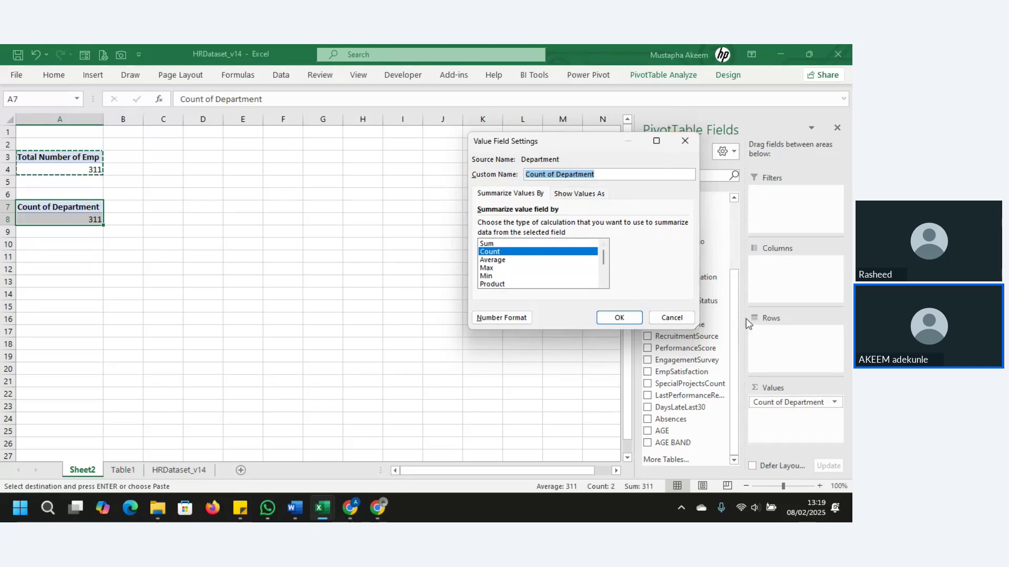
click(672, 318)
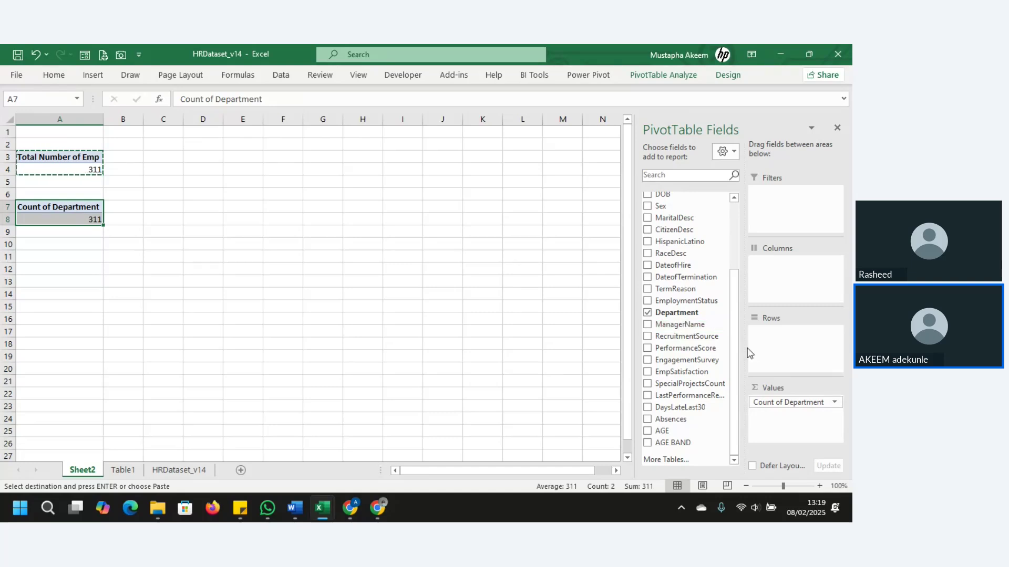
drag(733, 337, 724, 248)
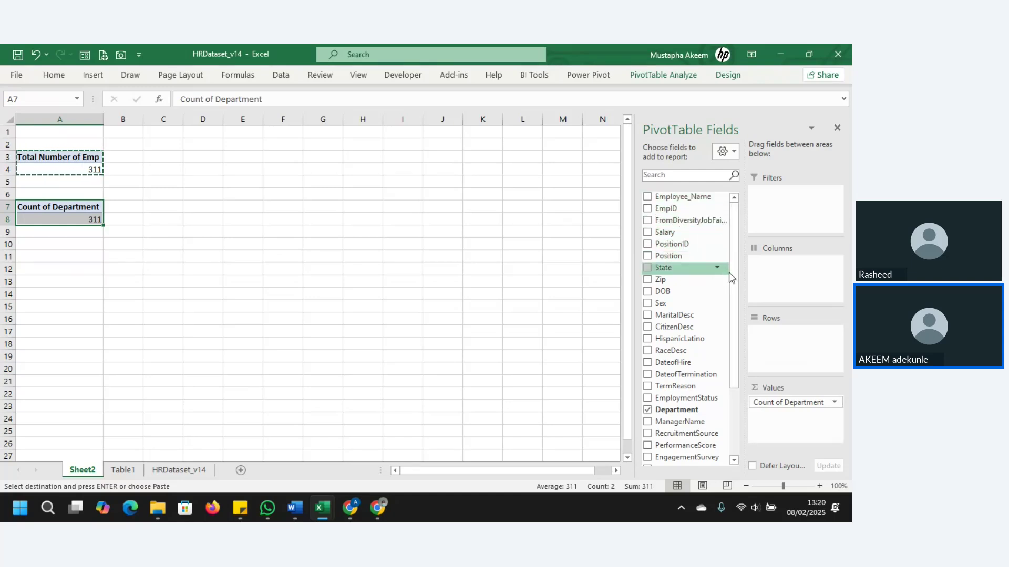
Step: Replace the Count of Department value in the PivotTable at A7 with the sum of Salary
drag(734, 282, 735, 360)
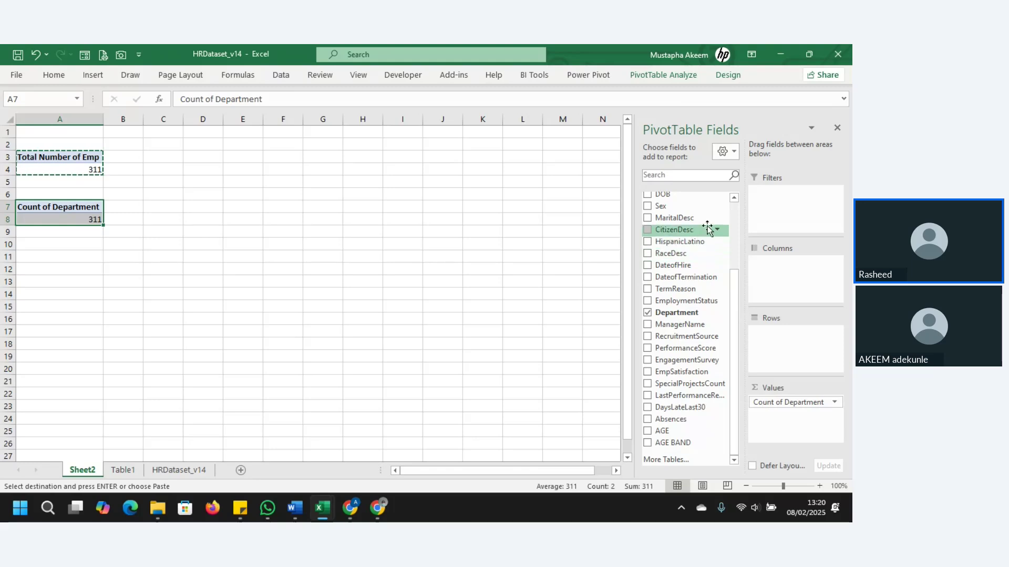
drag(735, 288, 735, 318)
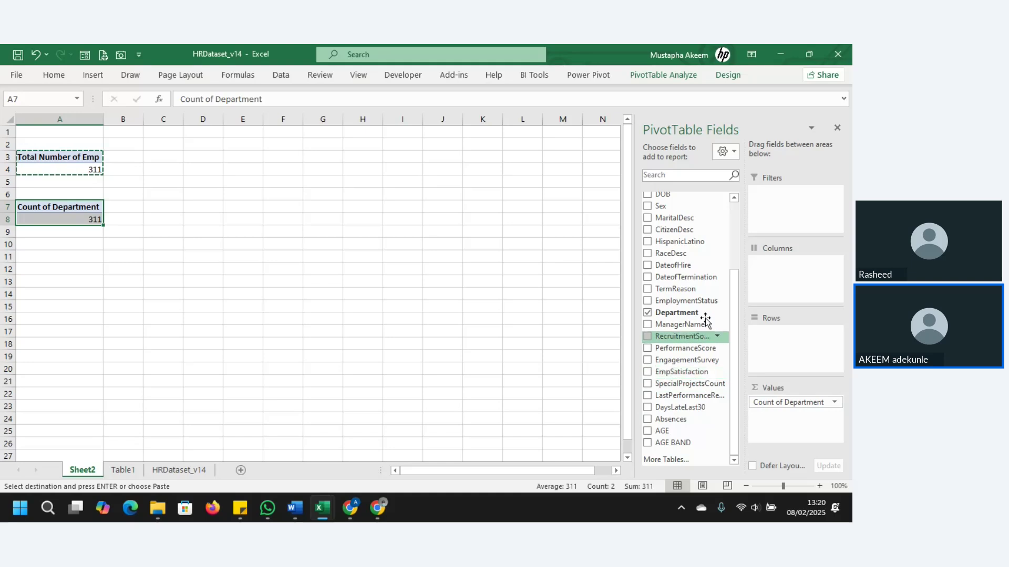
drag(734, 315, 789, 425)
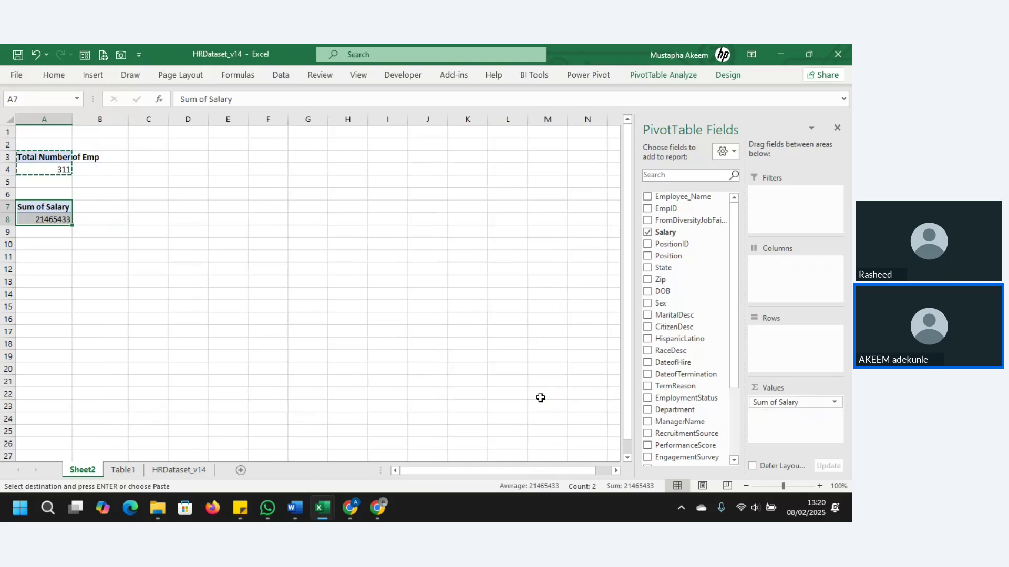
Step: Format the salary sum in A8 as Number with two decimal places and a thousands separator
click(56, 219)
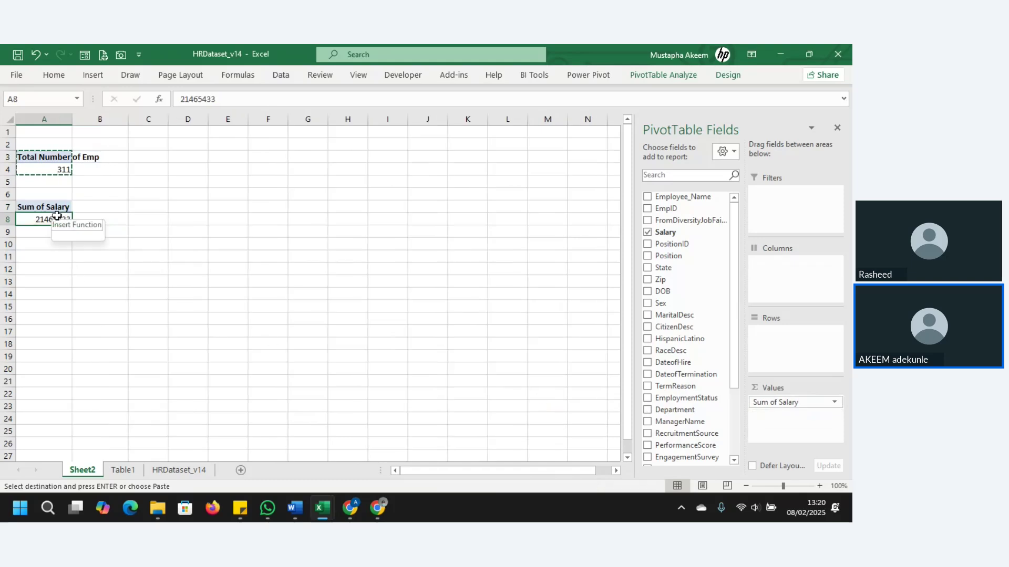
right_click(57, 219)
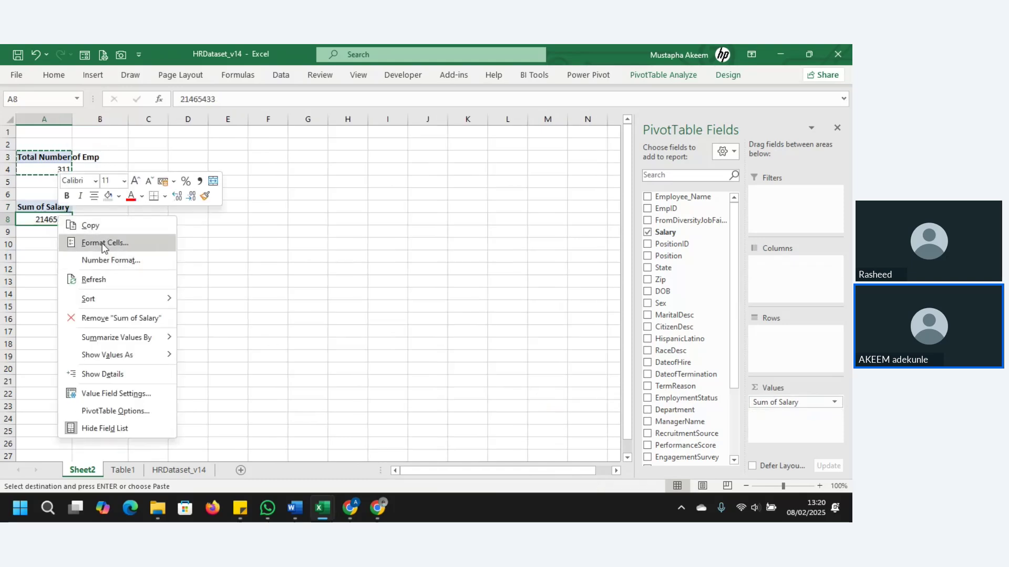
click(136, 259)
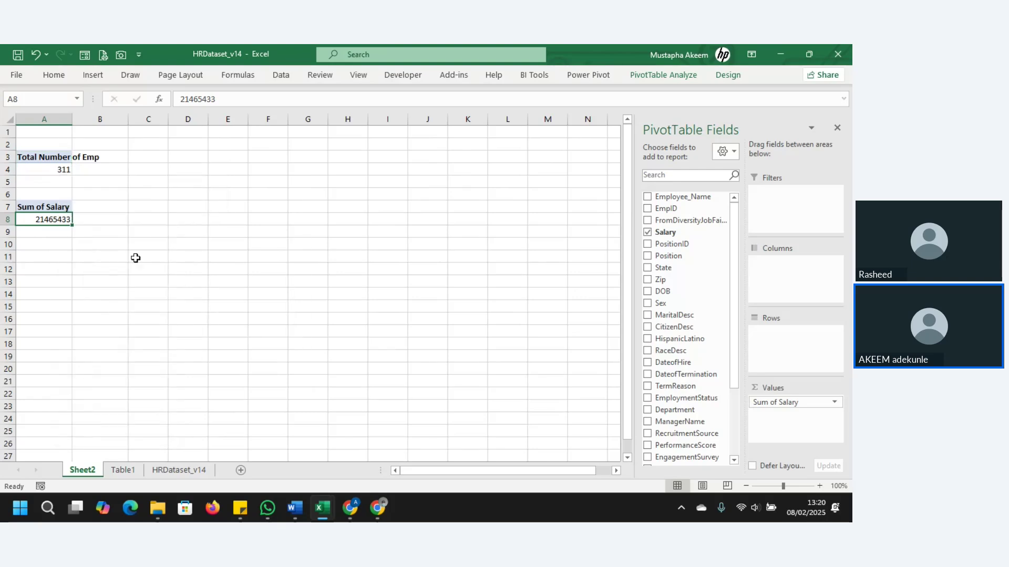
click(31, 165)
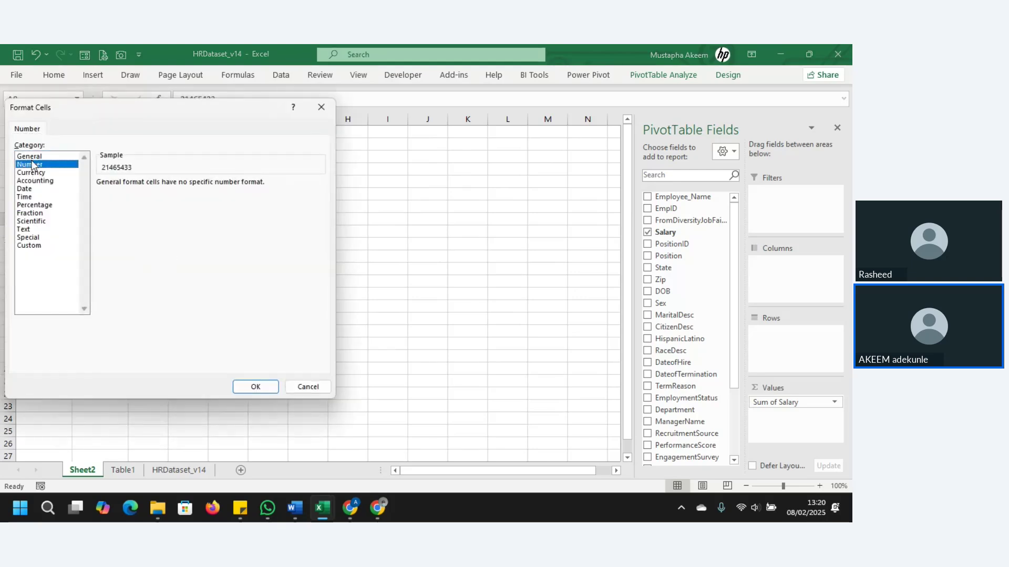
click(124, 199)
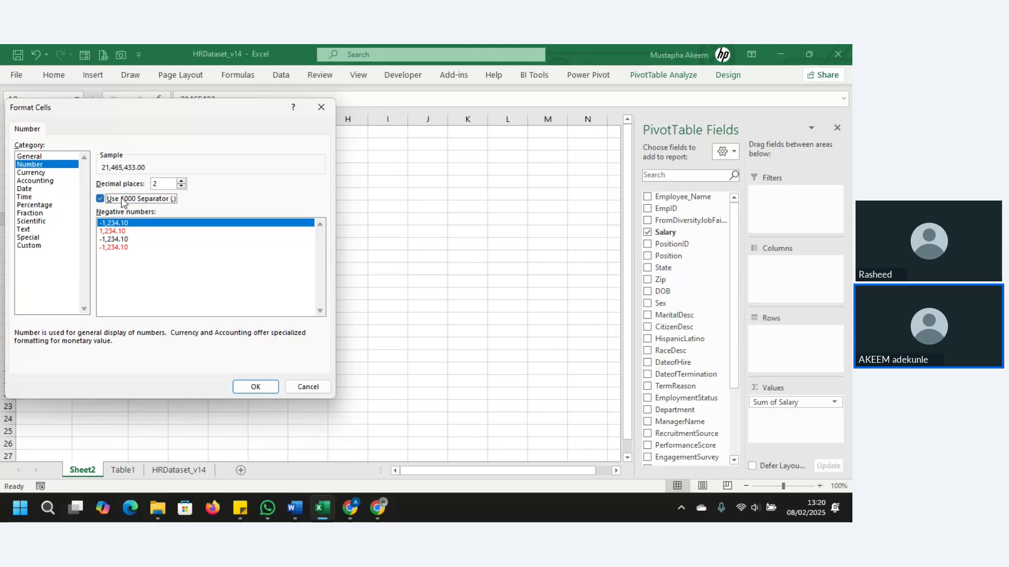
click(255, 387)
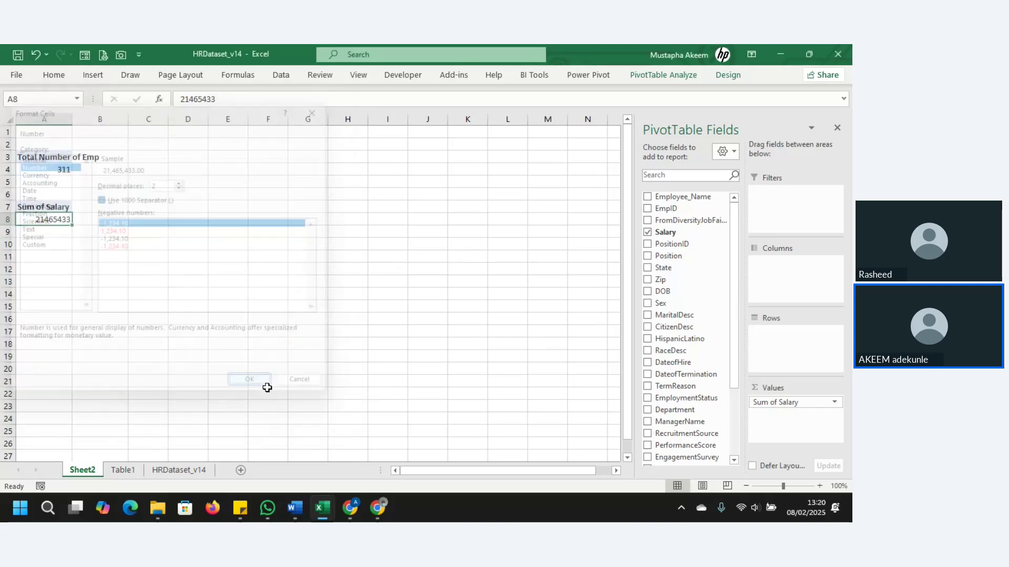
Step: Rename the Sum of Salary header in A7 as "Total Salary Salary"
click(53, 207)
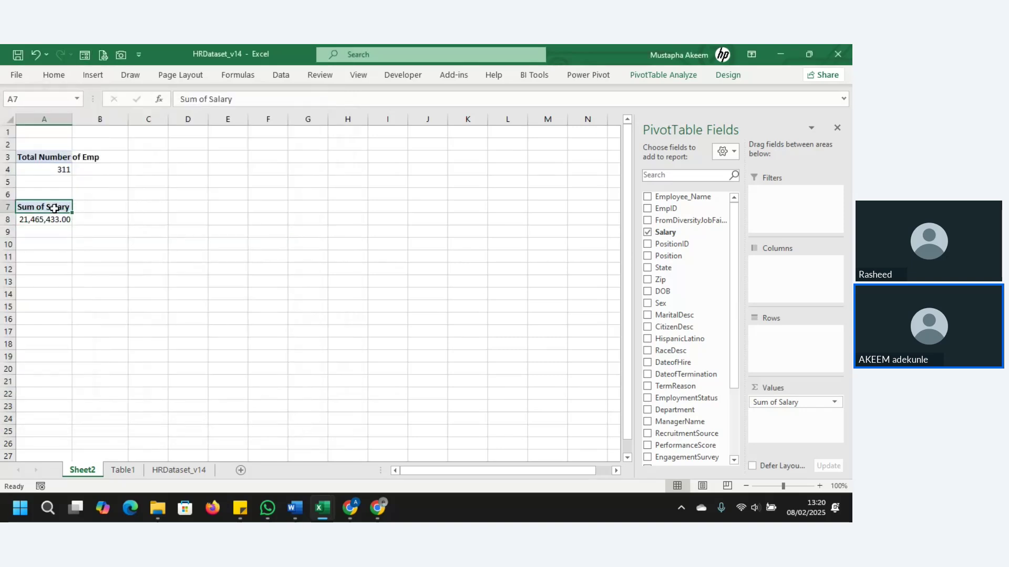
drag(207, 99, 181, 99)
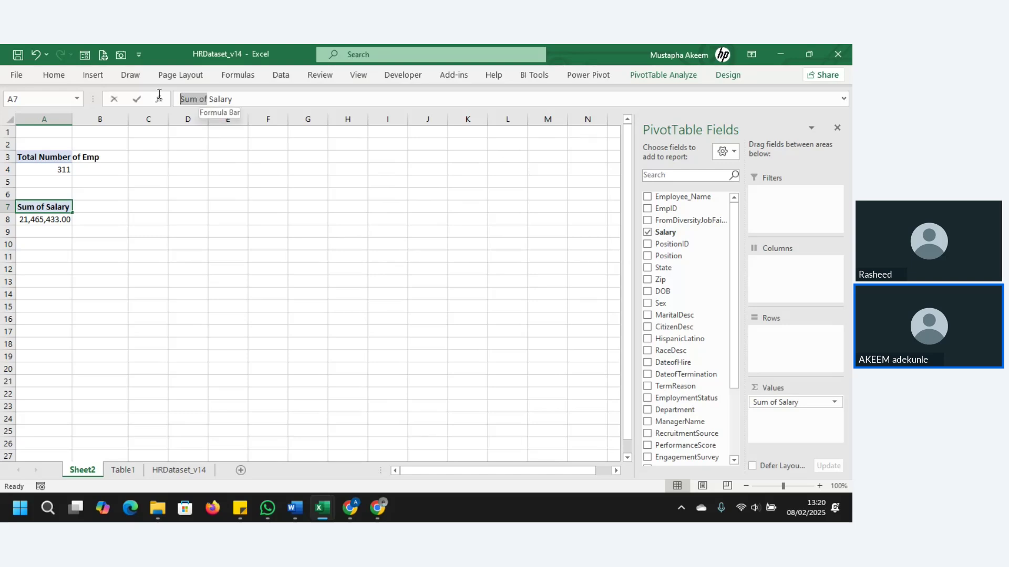
text(T)
text(otal Sa)
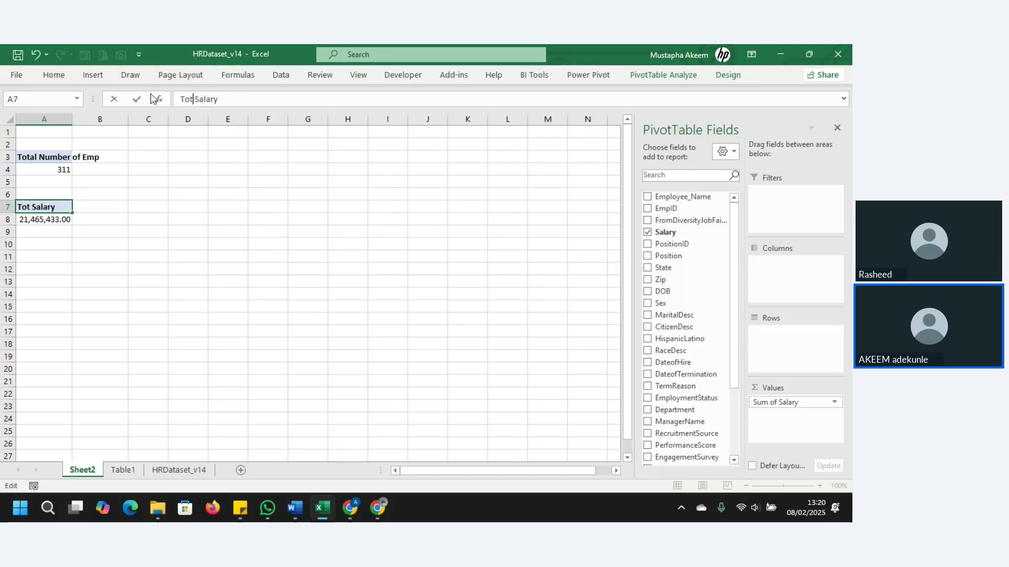
text(laru)
key(BackSpace)
text(y)
key(Return)
click(197, 206)
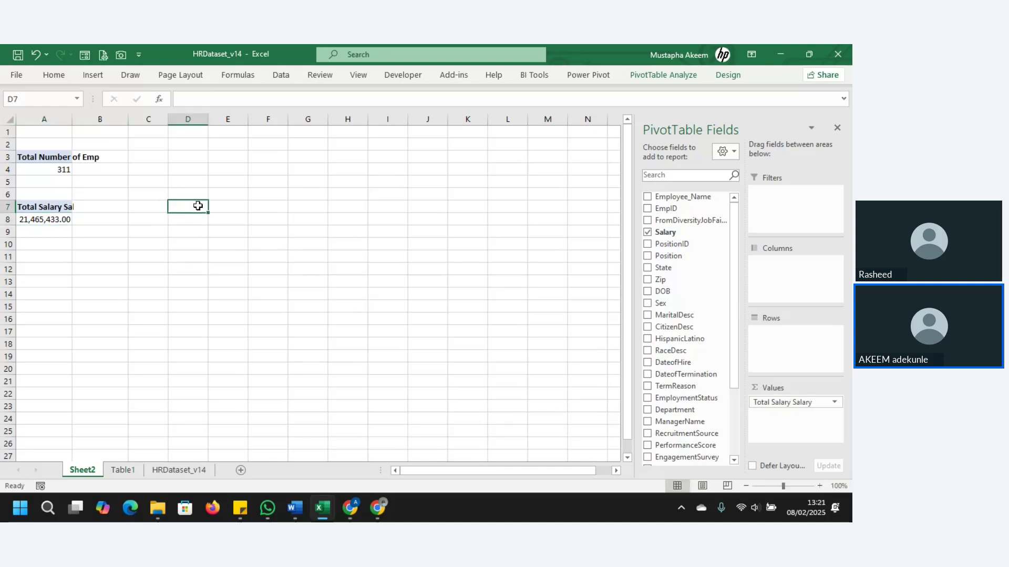
Step: Copy the salary PivotTable in A7:A8 and paste the duplicate at A11
drag(46, 206, 50, 220)
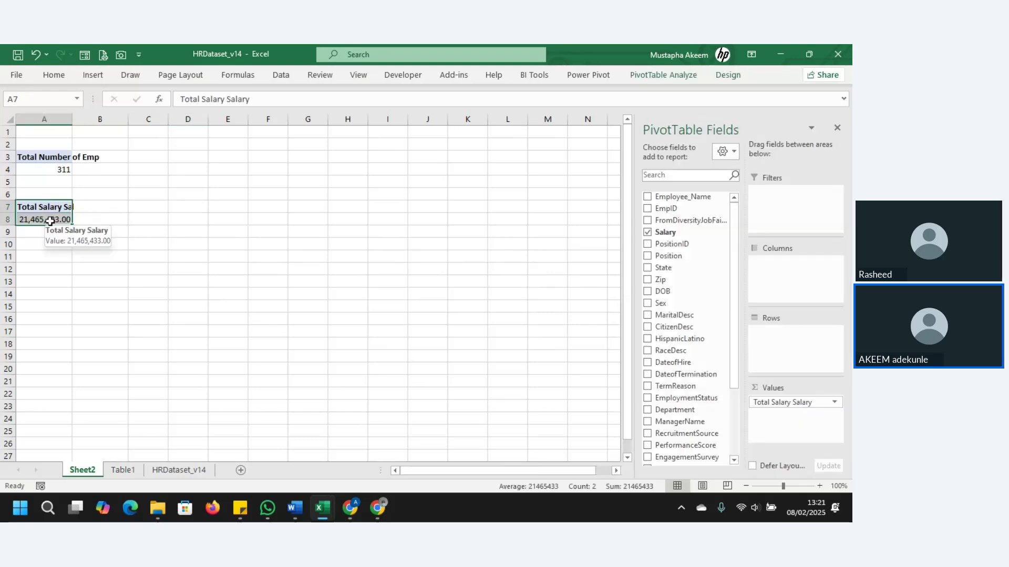
key(ctrl+c)
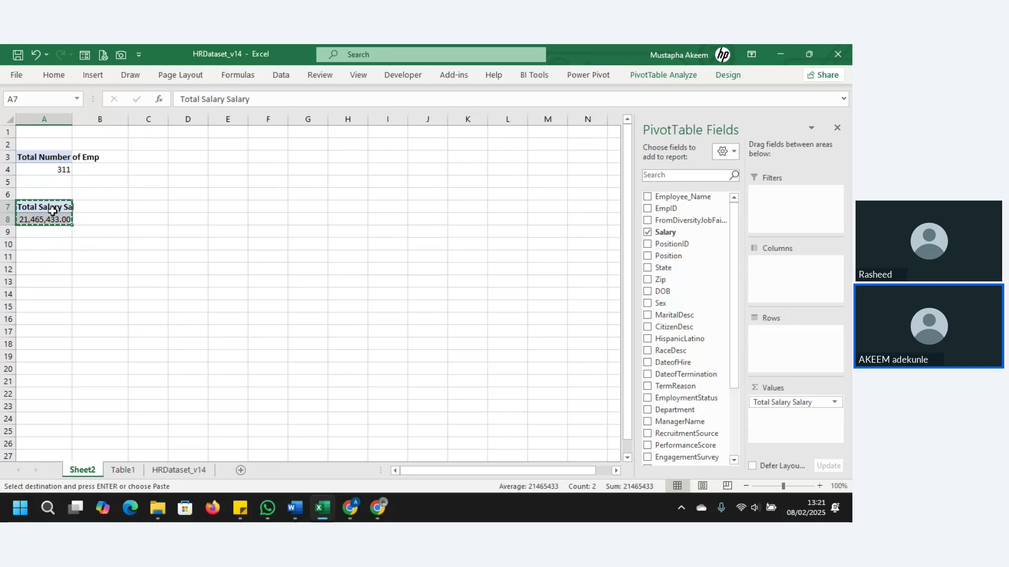
drag(35, 160, 36, 169)
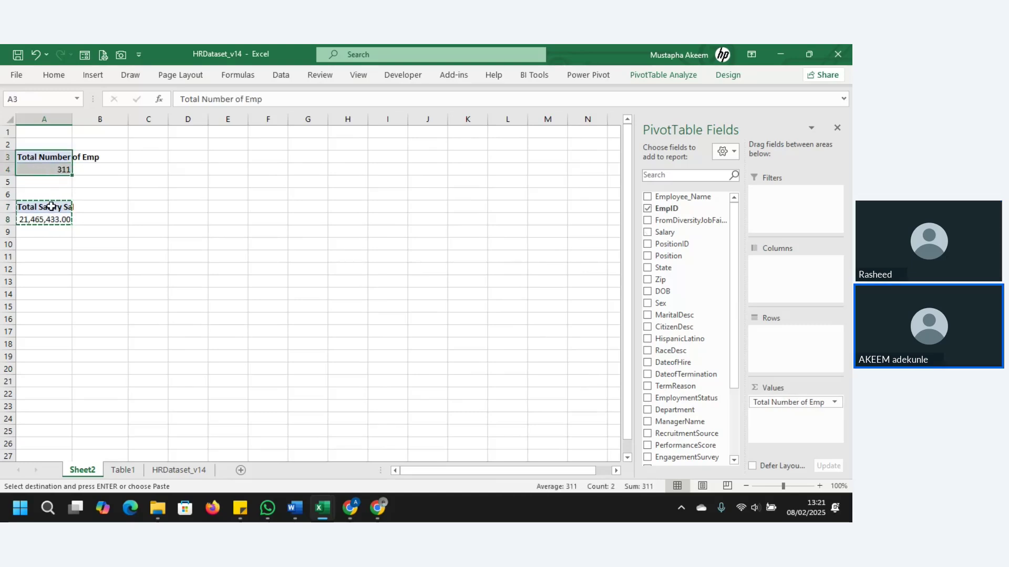
drag(48, 207, 52, 223)
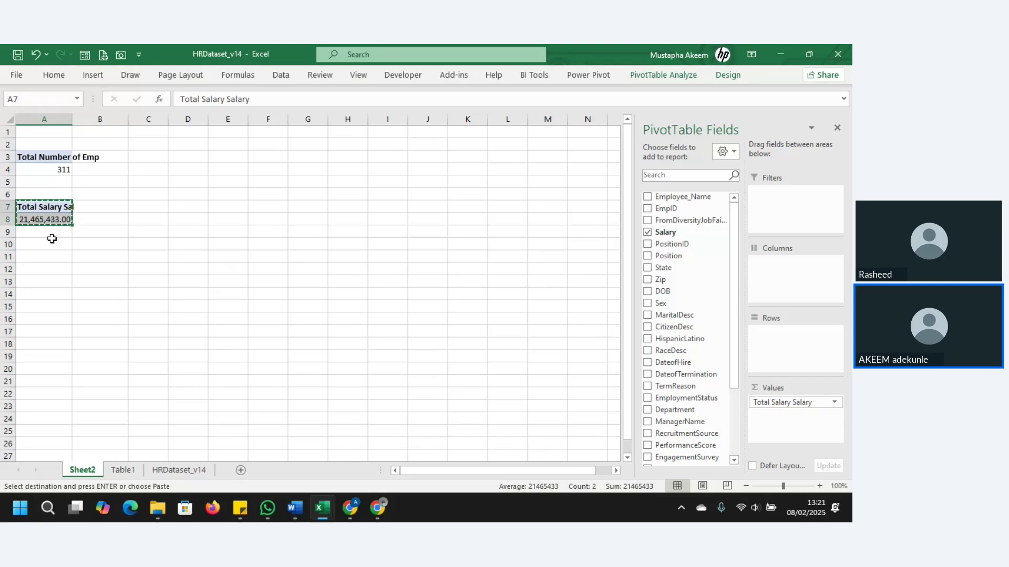
click(46, 256)
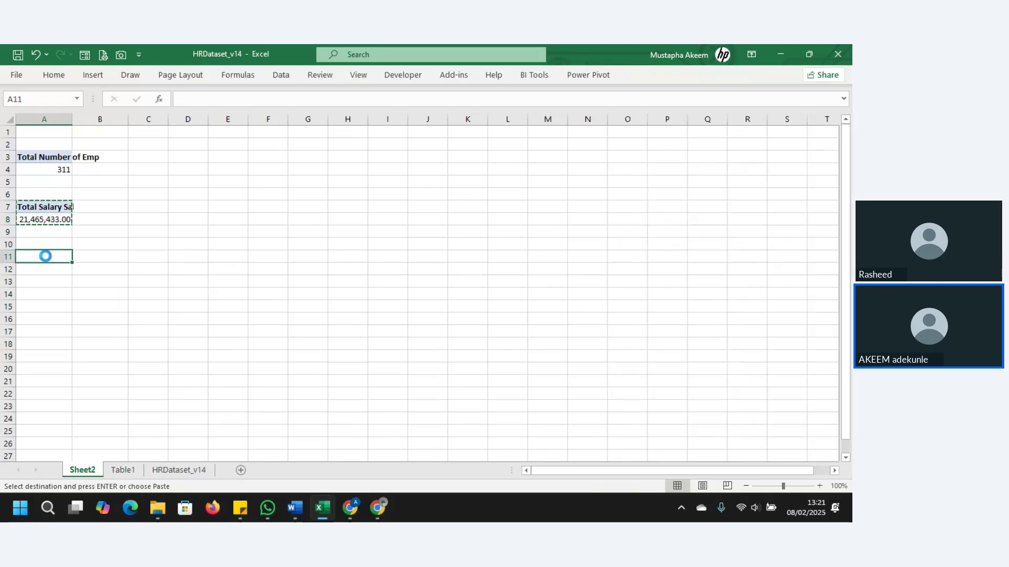
key(ctrl+v)
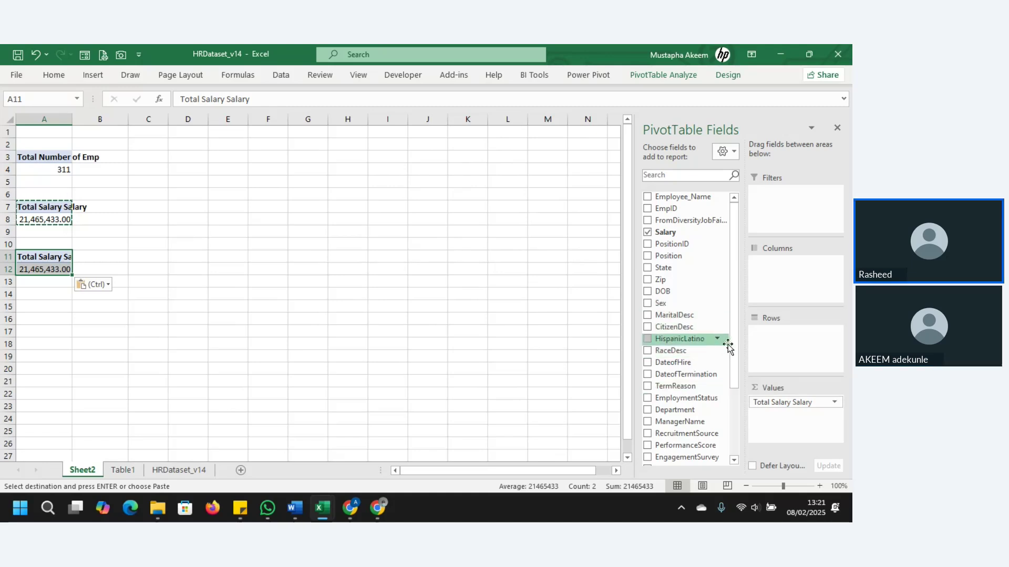
Step: Break down the salary total in the PivotTable at A11 by adding Department as the row field
drag(730, 341, 739, 395)
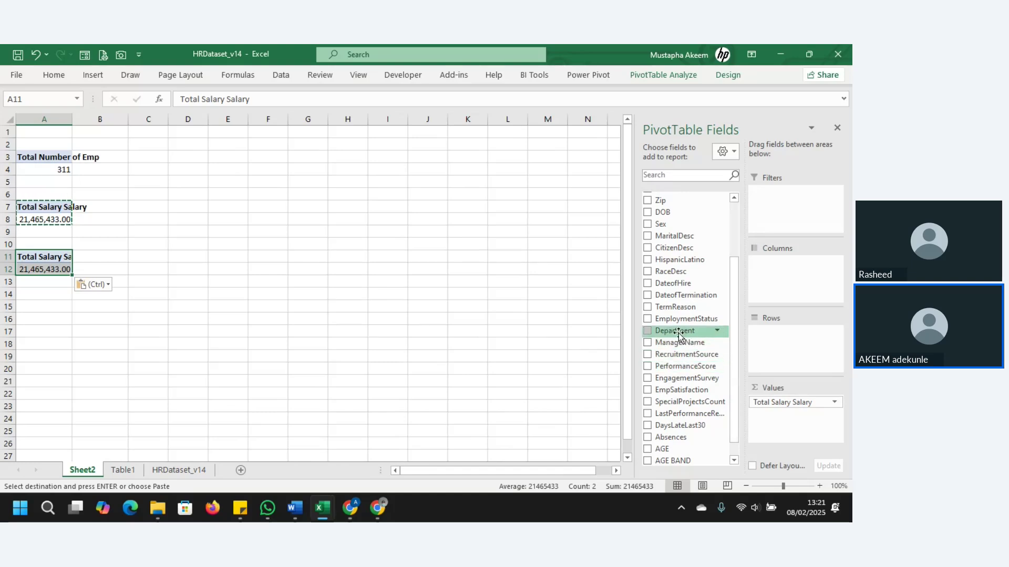
drag(677, 333, 783, 336)
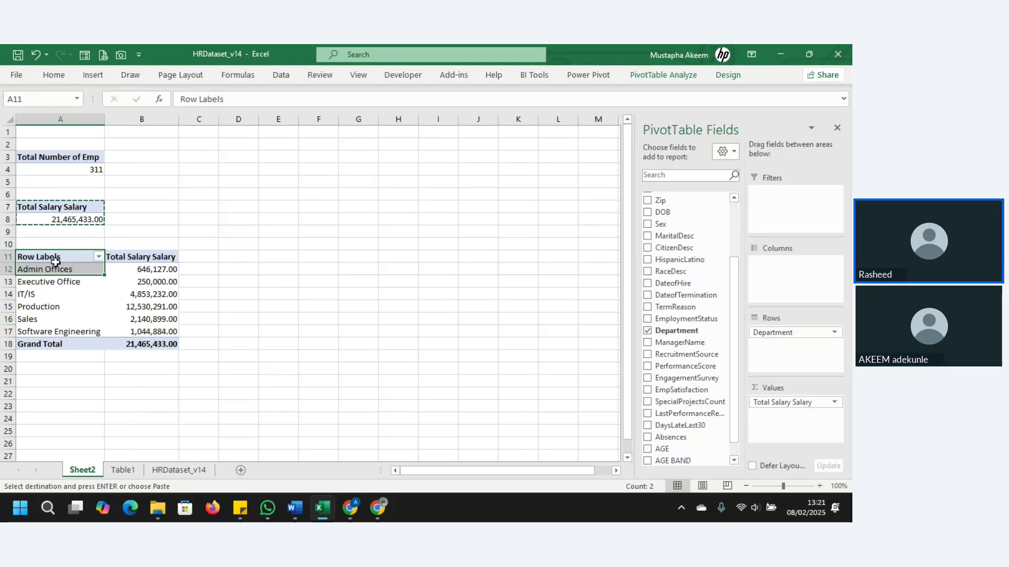
mouse_move(157, 346)
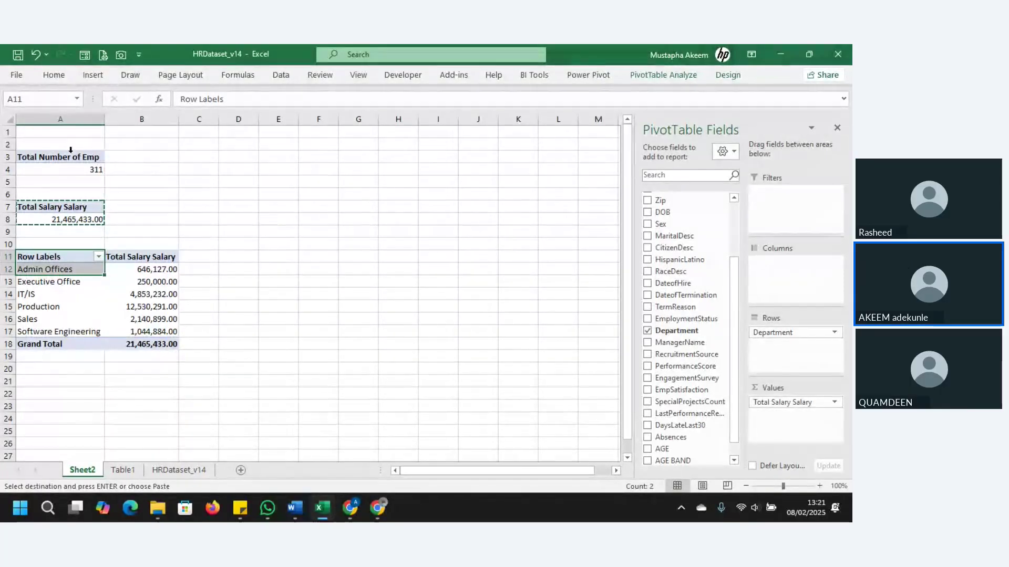
drag(72, 157, 76, 167)
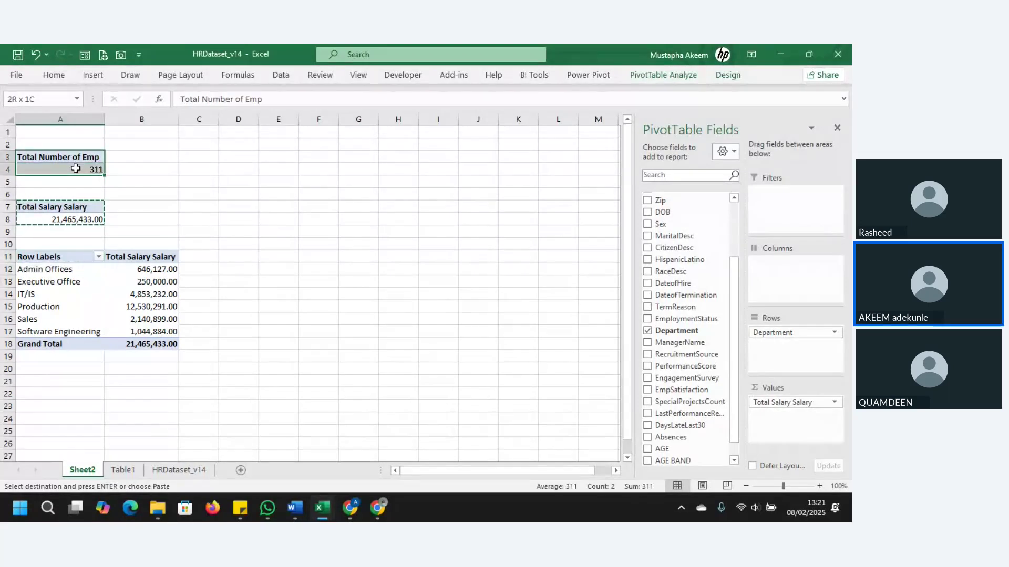
click(334, 206)
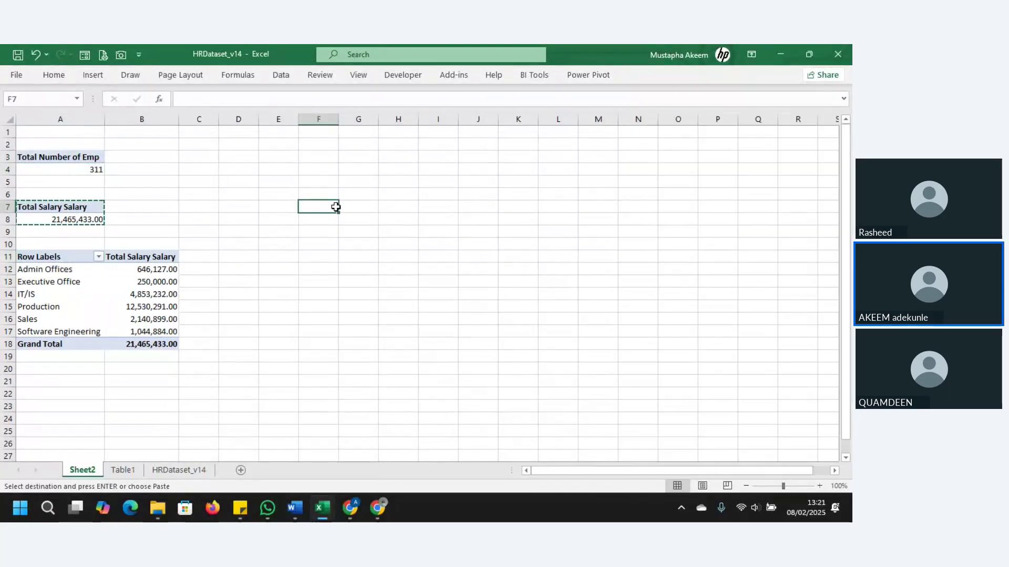
Step: Create a new PivotTable from the Table1_2 data on the Table1 sheet, placed in the existing worksheet at Sheet2 cell D11
click(120, 471)
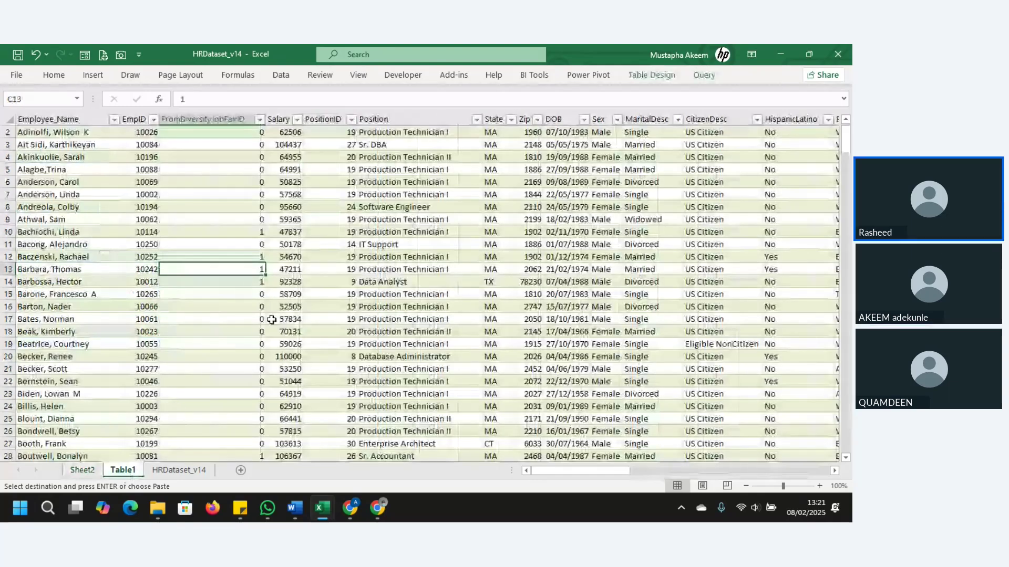
click(419, 231)
click(94, 75)
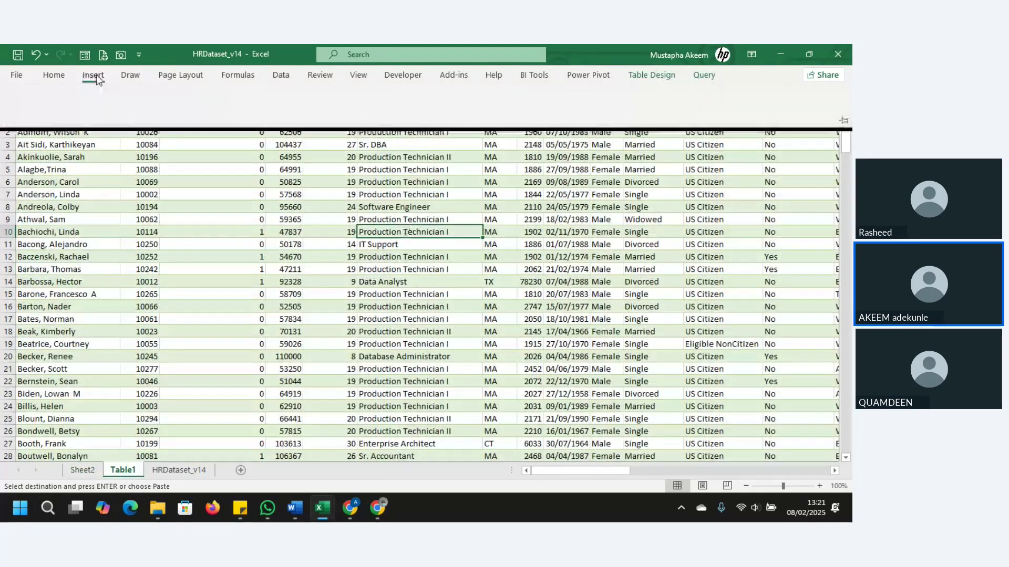
click(19, 103)
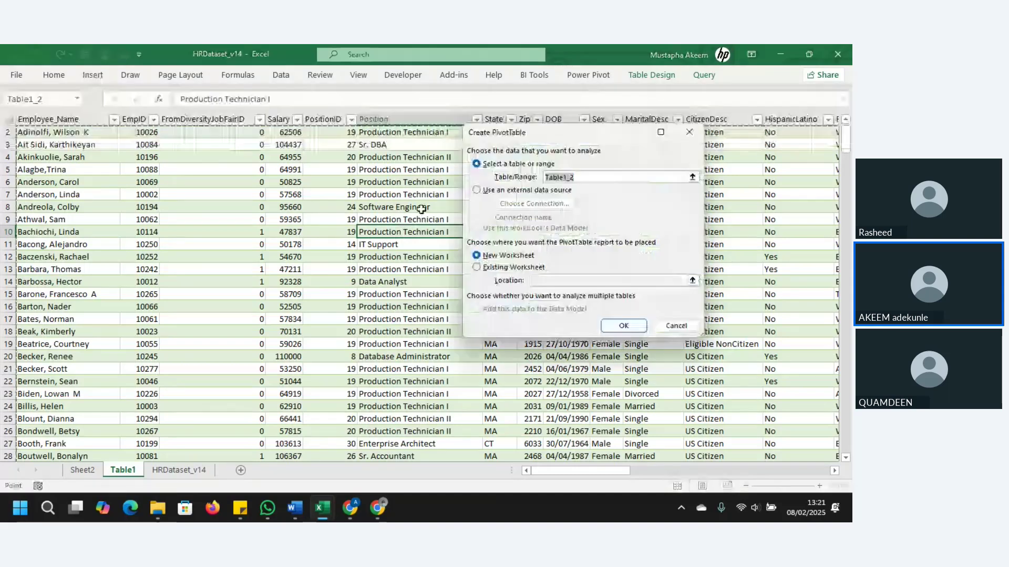
click(507, 267)
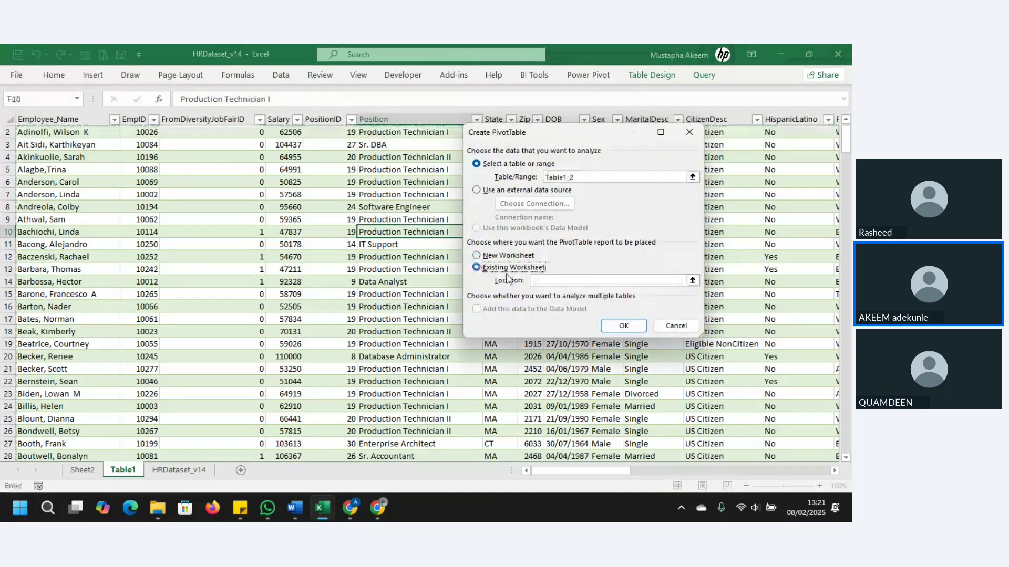
click(571, 281)
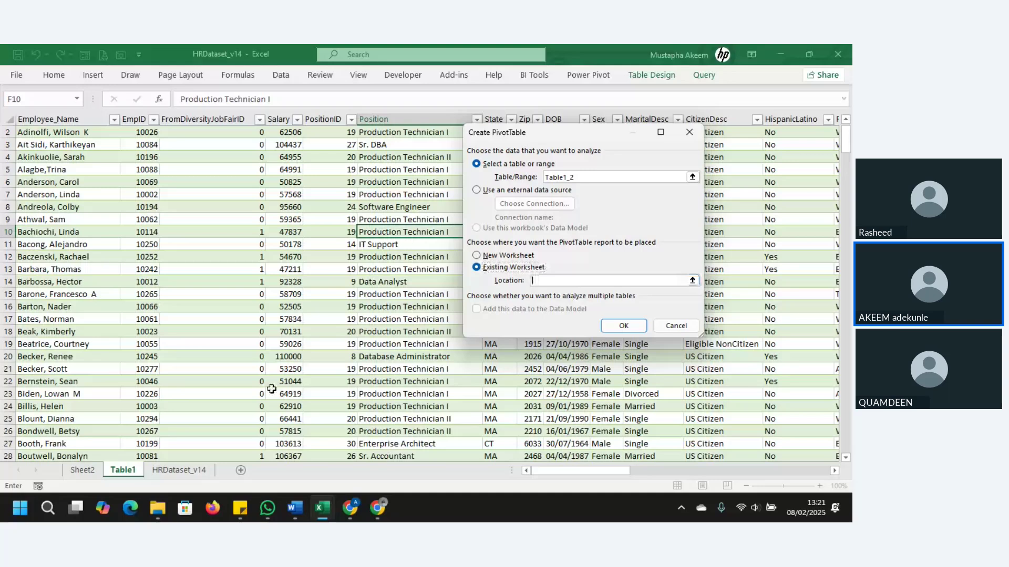
click(82, 470)
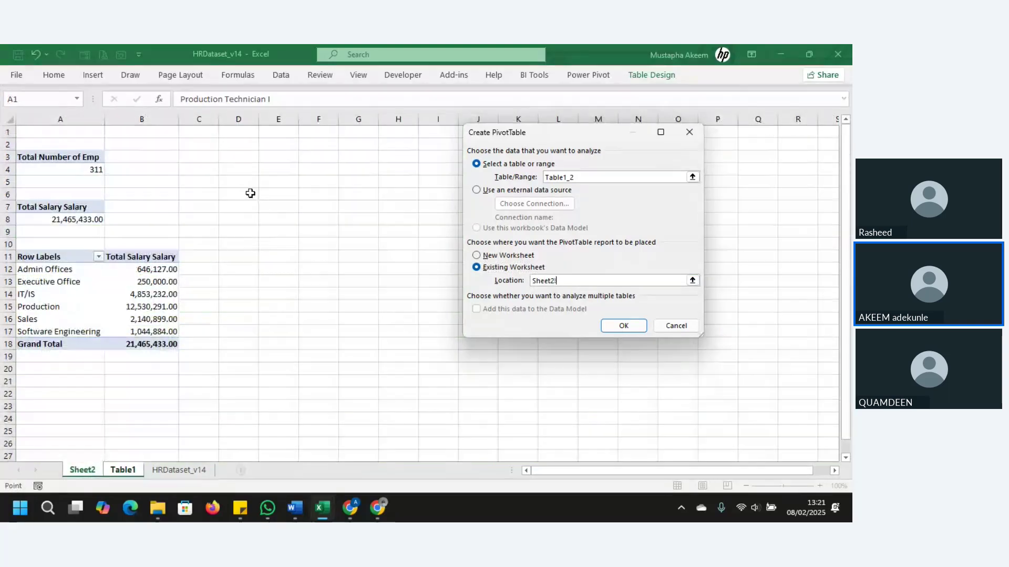
click(250, 257)
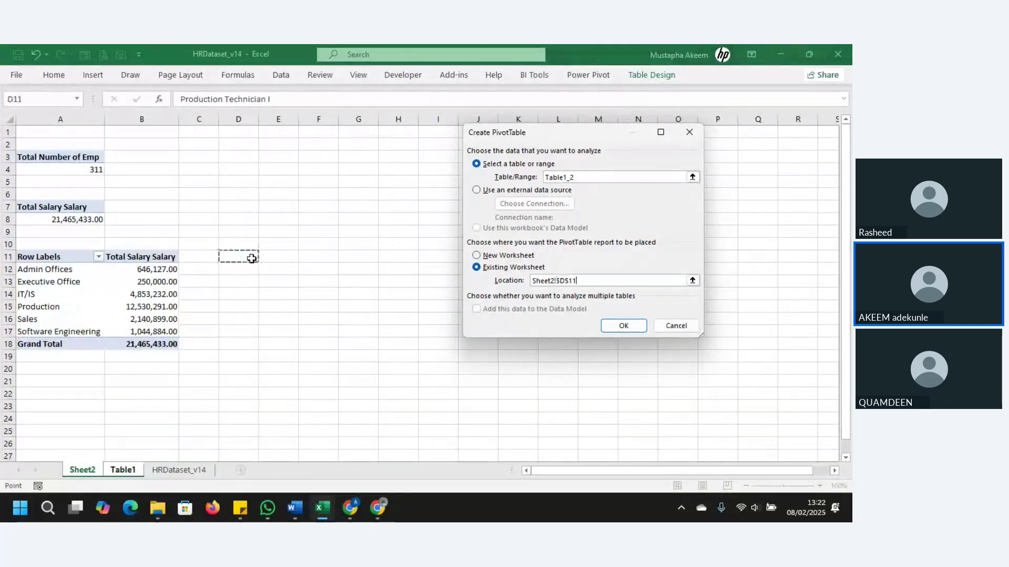
click(624, 327)
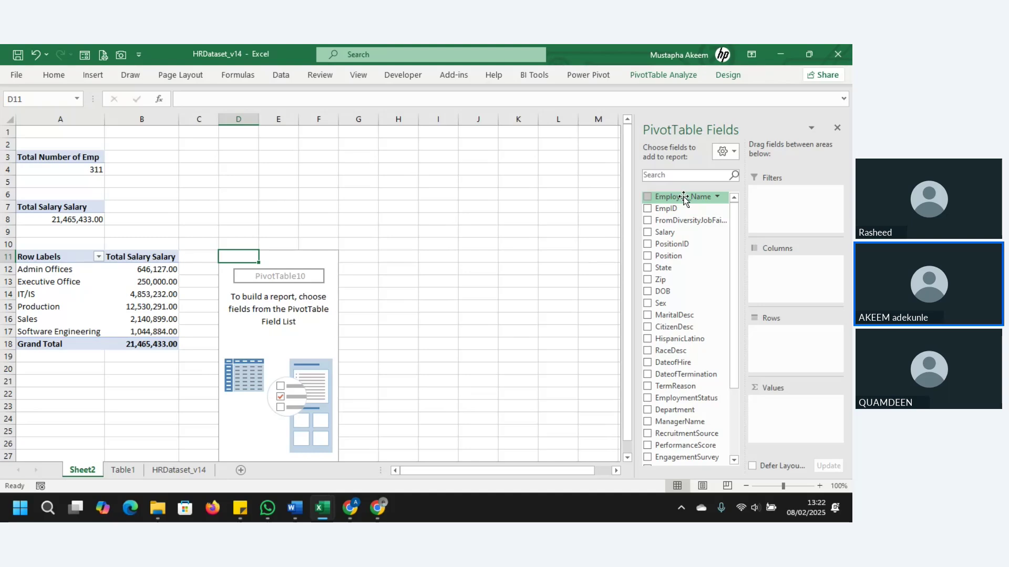
Step: Set up the PivotTable at D11 to count Employee_Name with CitizenDesc as the row field
drag(679, 197, 788, 420)
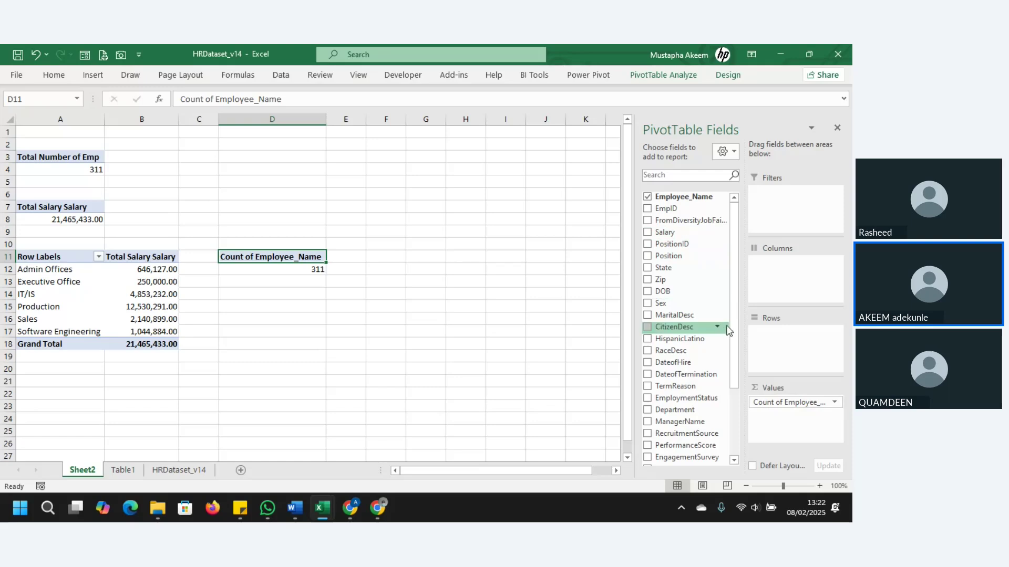
scroll(731, 291, down, 1)
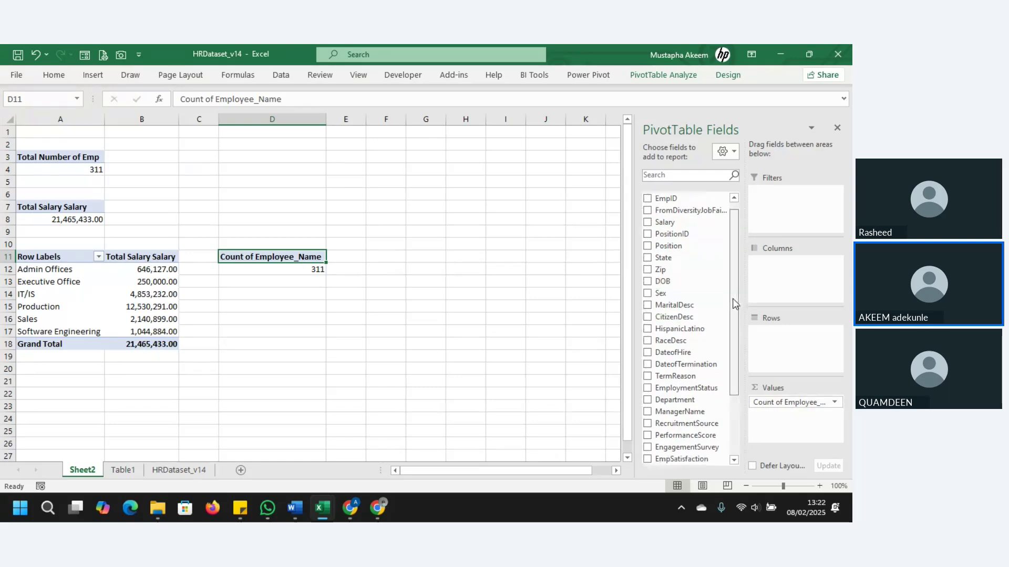
drag(676, 316, 793, 351)
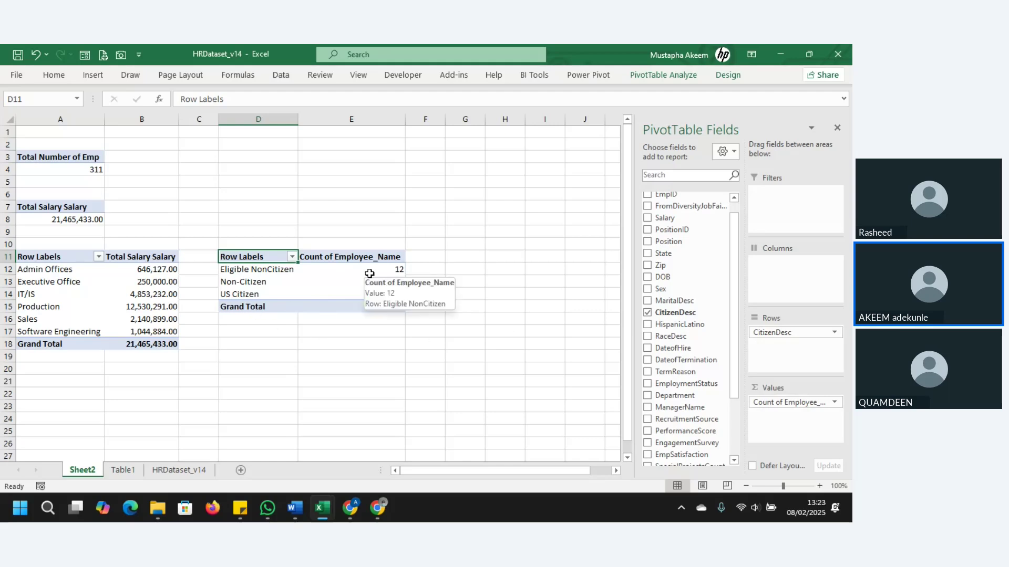
Step: Try to duplicate the citizenship PivotTable by copying D10:E14 and pasting it at D19
mouse_move(404, 271)
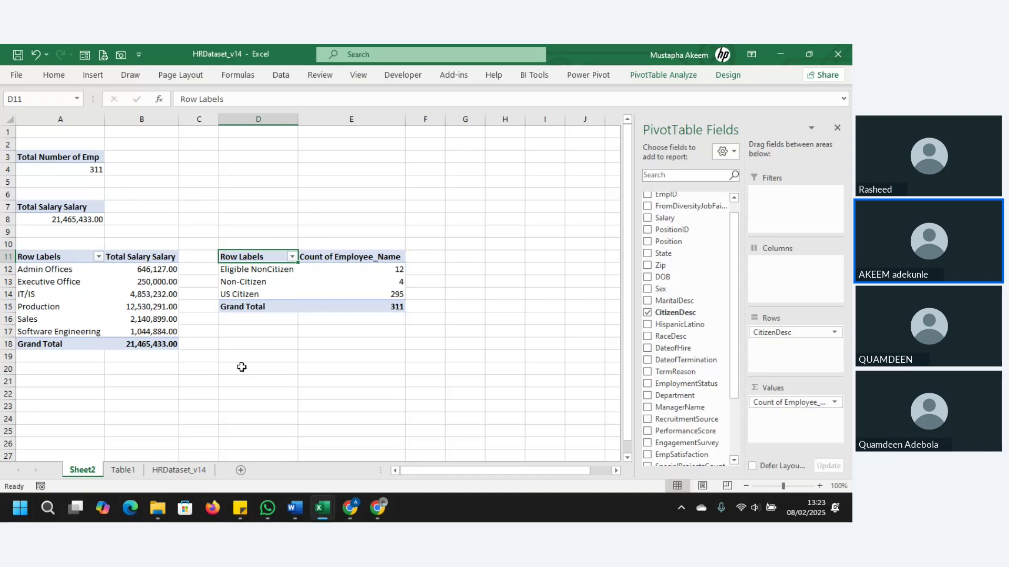
drag(229, 243, 404, 322)
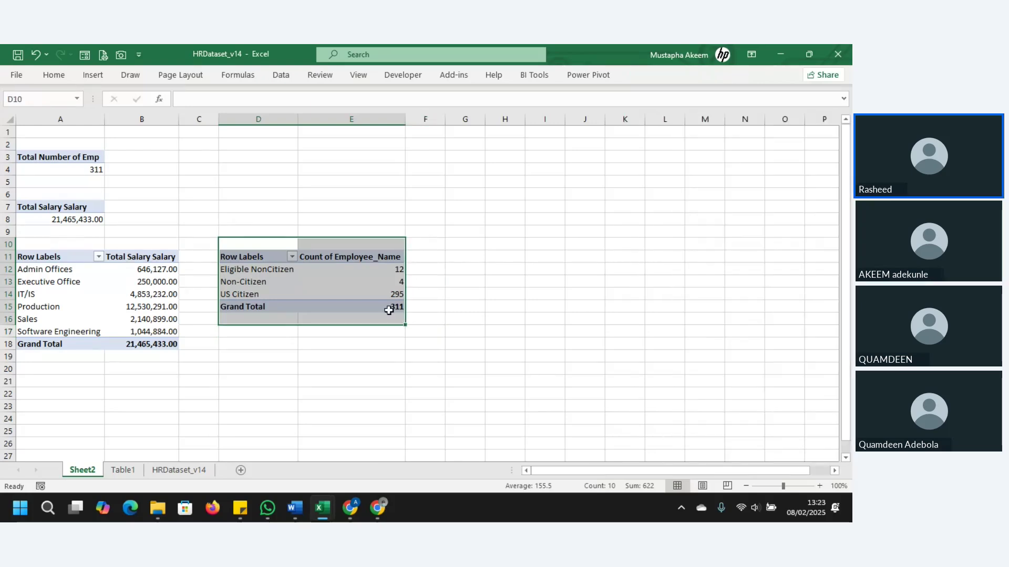
click(304, 231)
drag(239, 245, 350, 289)
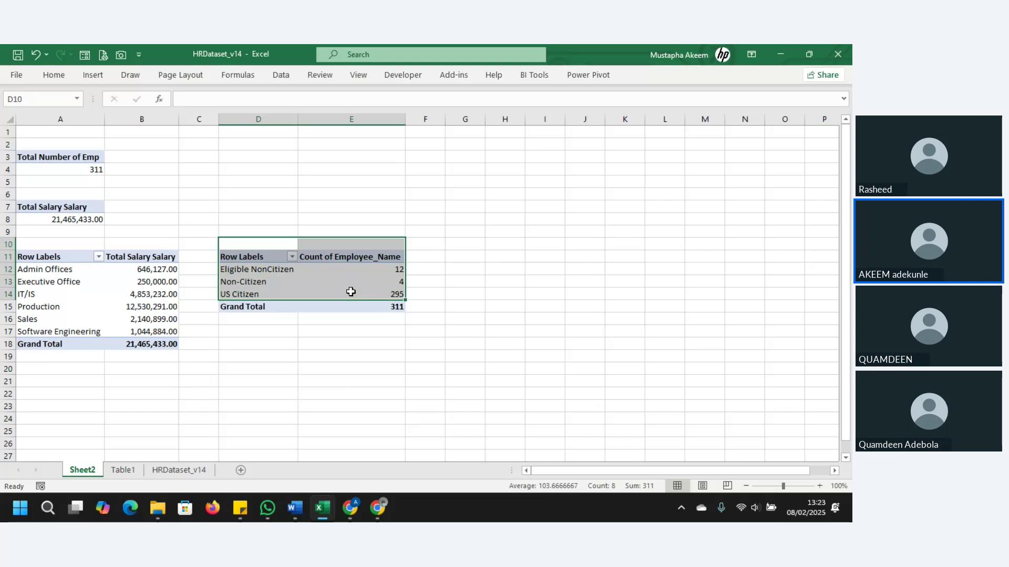
key(ctrl+c)
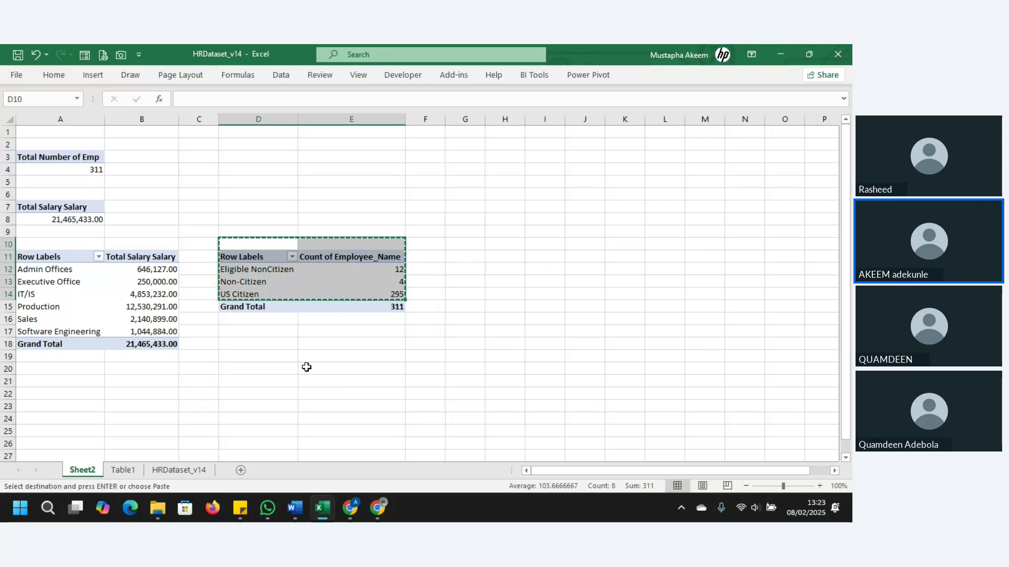
click(245, 359)
key(ctrl+v)
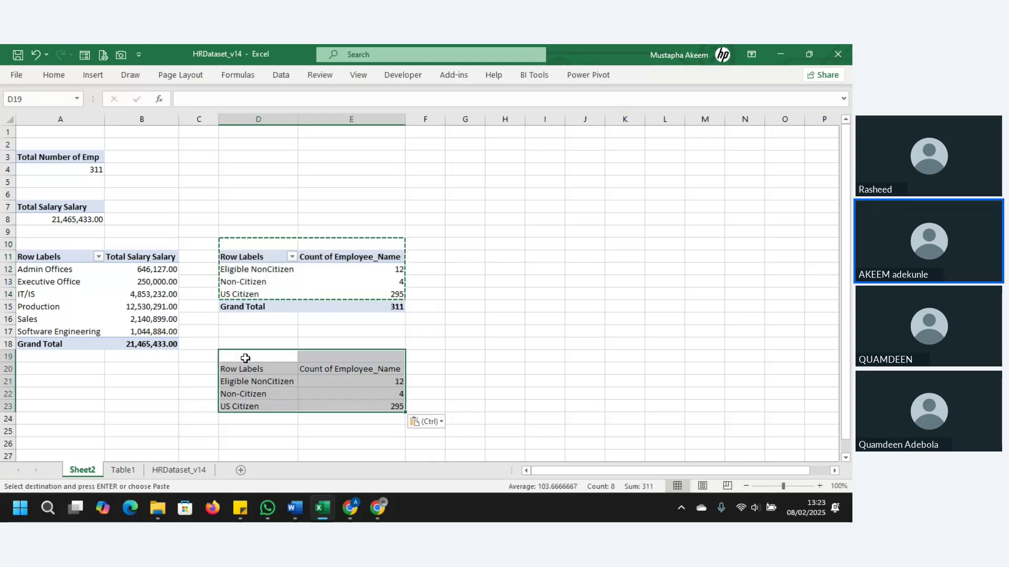
click(306, 368)
key(Down)
key(Down)
key(Down)
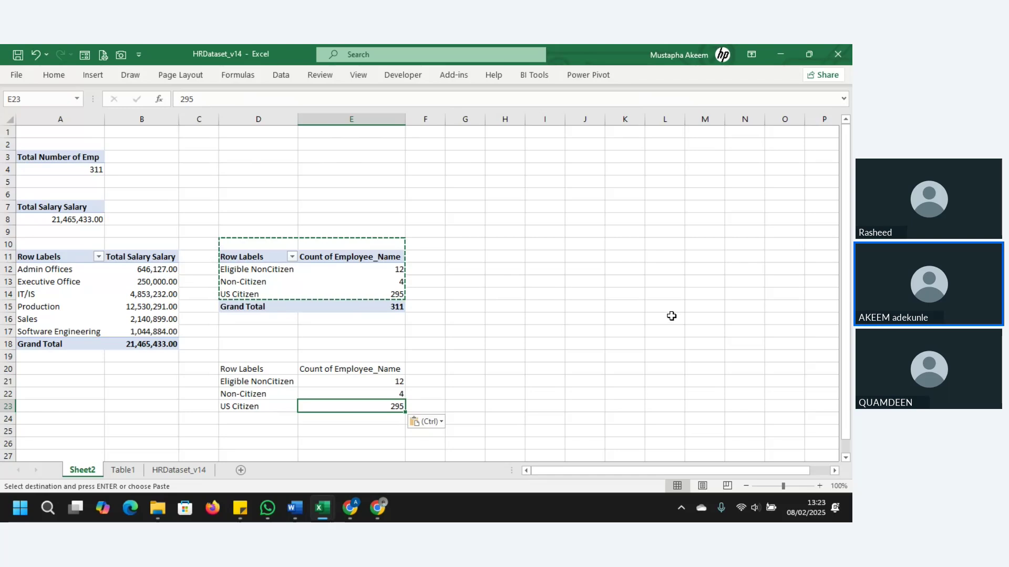
Step: Compare the pasted copy with the original citizenship PivotTable and clear the pasted cells in D20:E24
click(375, 271)
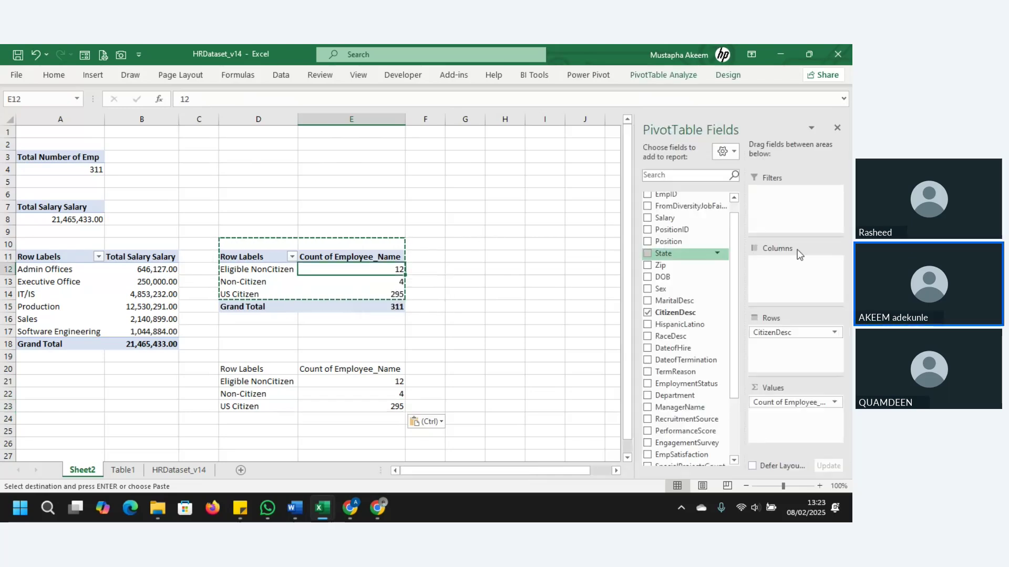
click(361, 368)
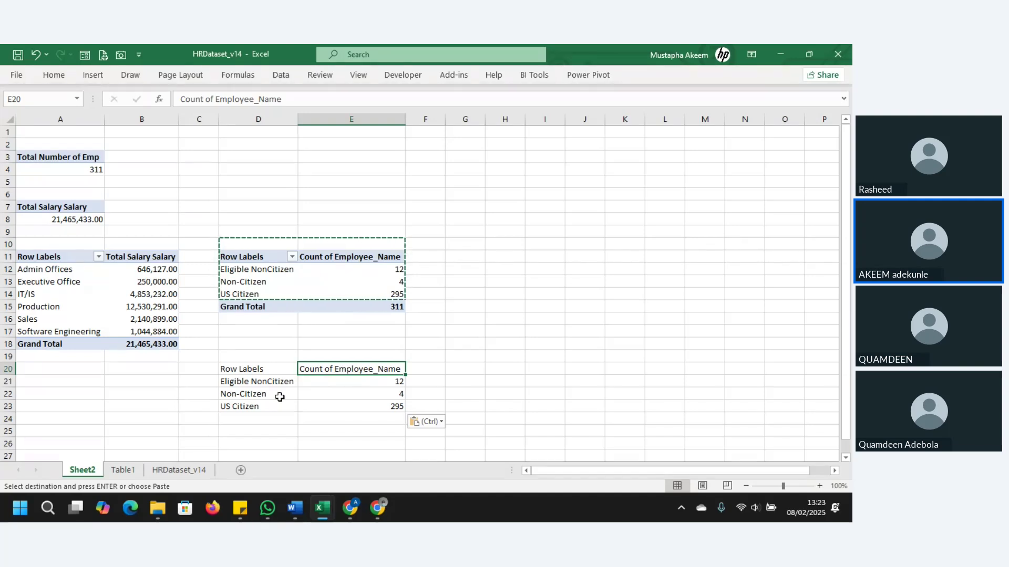
drag(247, 364, 388, 421)
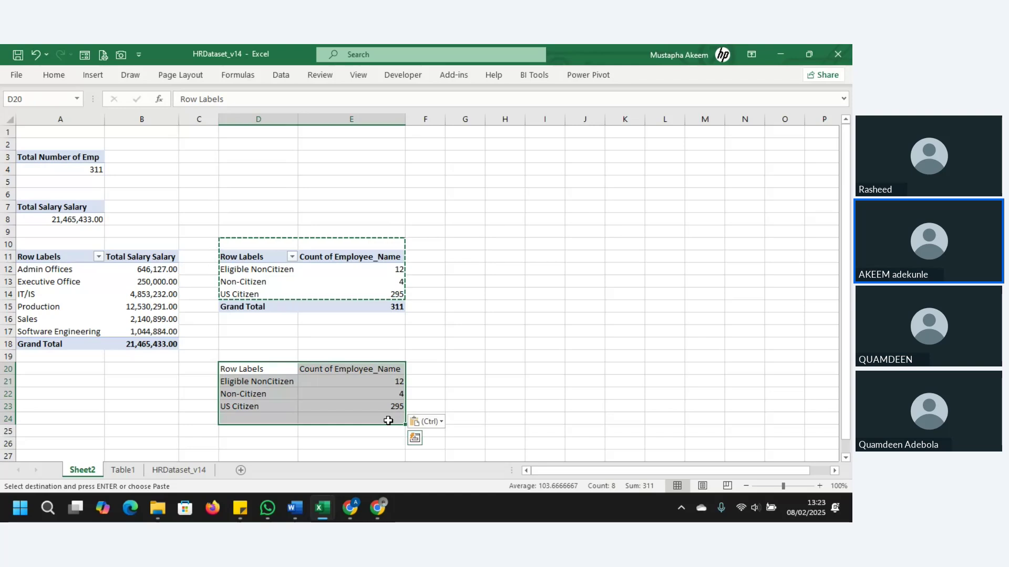
key(Delete)
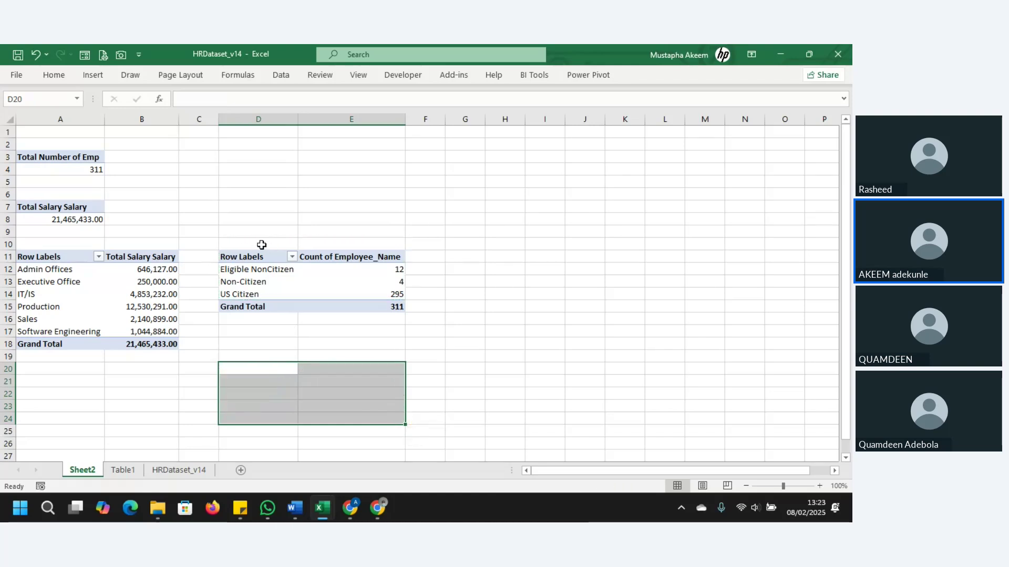
Step: Copy the entire citizenship PivotTable including its grand total, range D10:E16, and paste it at D19
drag(261, 245, 373, 324)
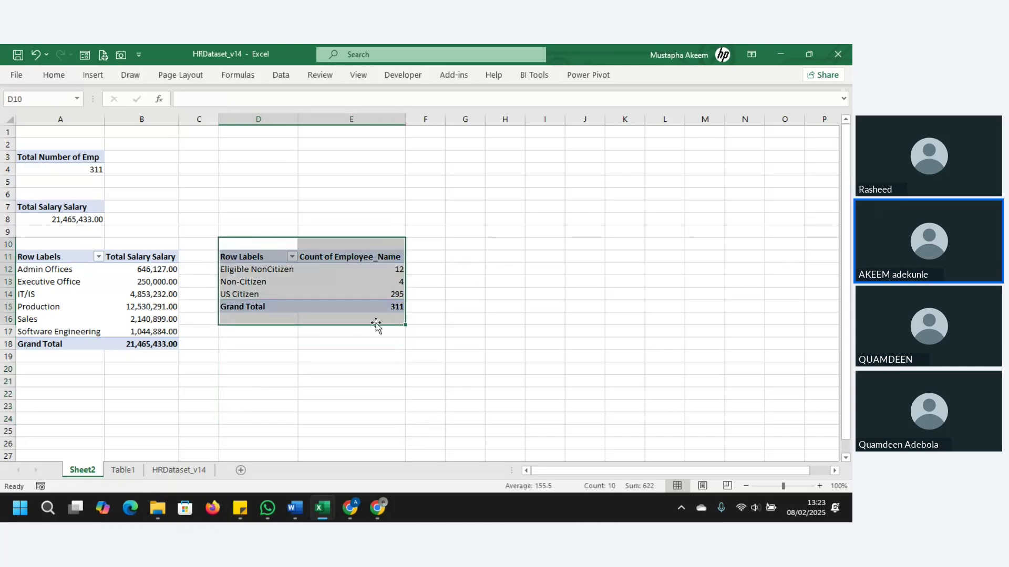
key(ctrl+c)
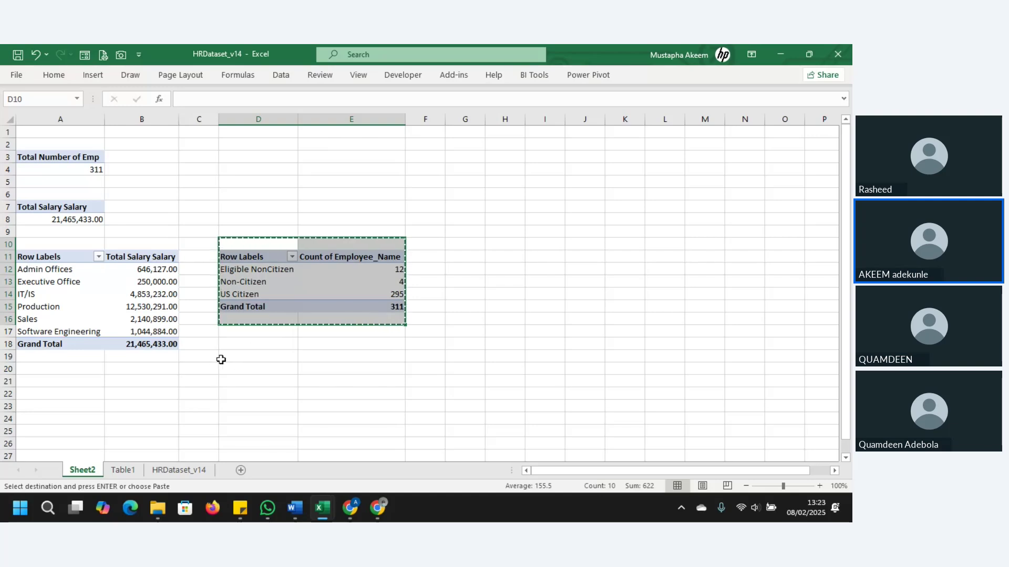
click(239, 360)
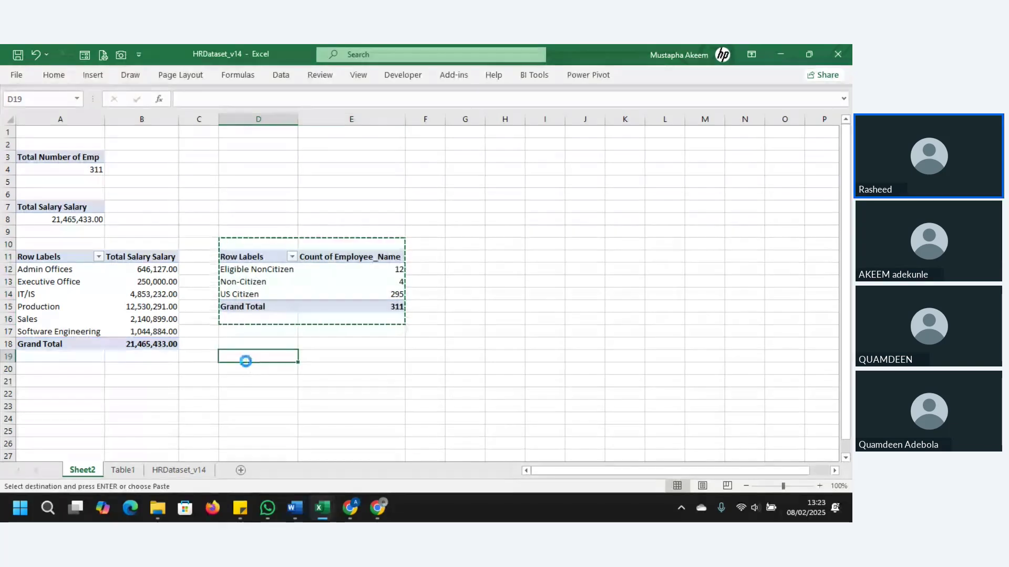
key(ctrl+v)
Step: Replace CitizenDesc with RecruitmentSource as the row field of the duplicated PivotTable at D20
click(349, 384)
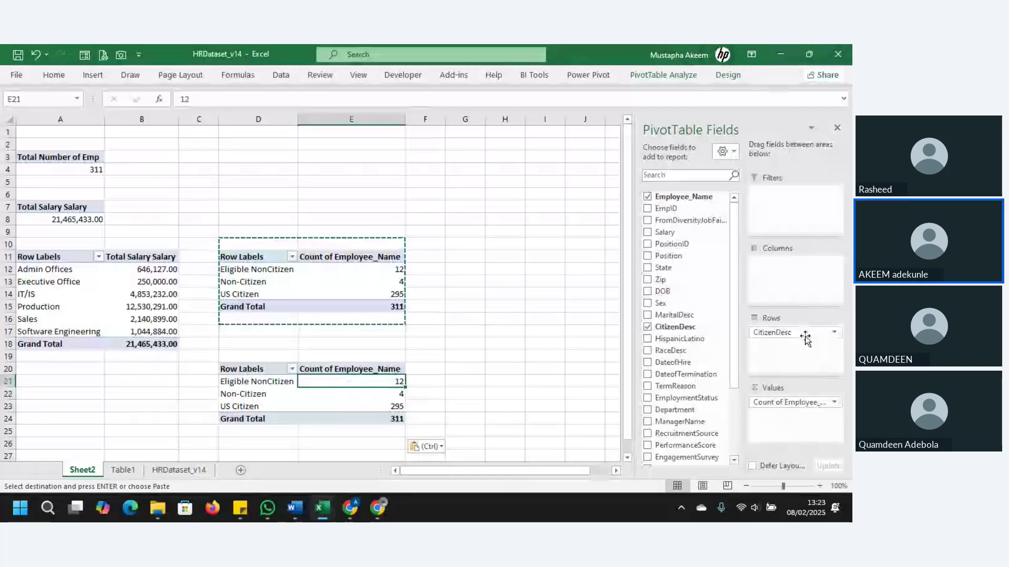
scroll(732, 427, down, 3)
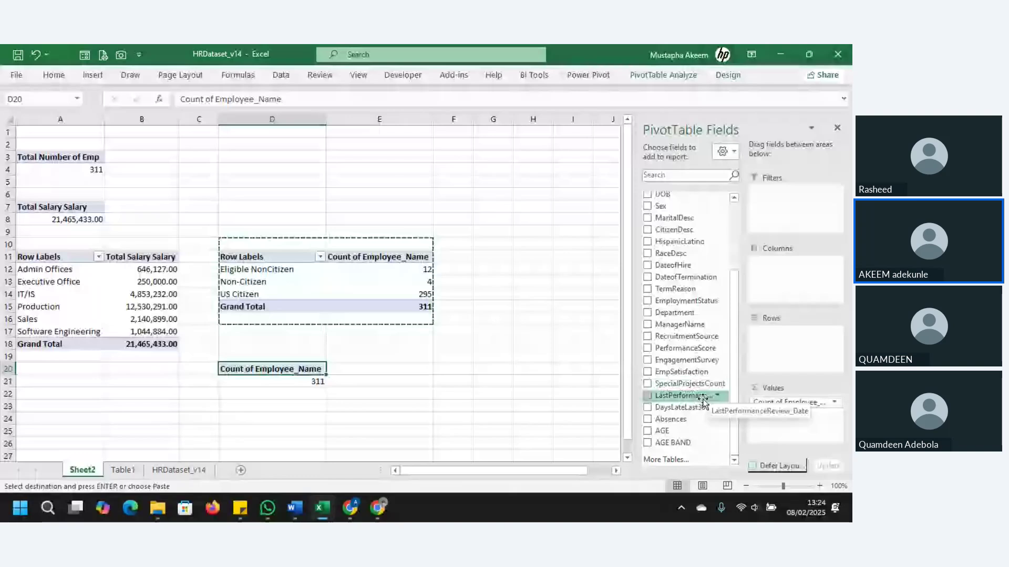
drag(703, 401, 709, 400)
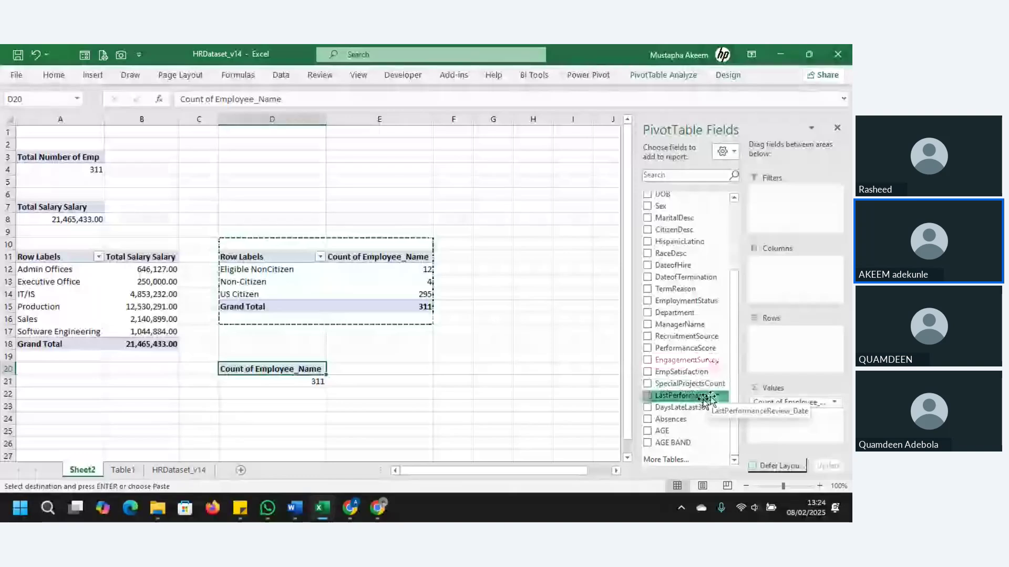
click(683, 337)
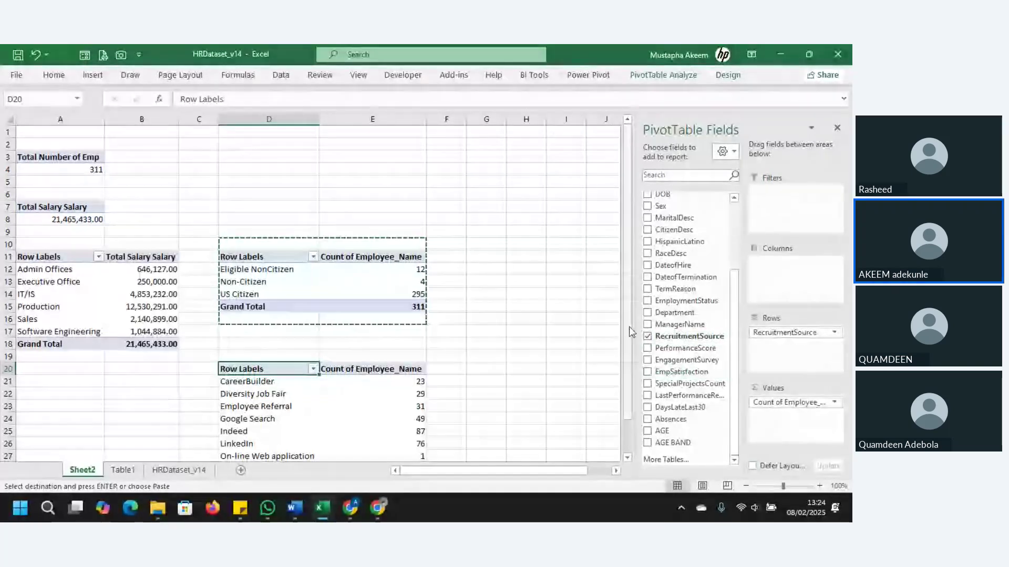
Step: Copy the salary-by-department PivotTable in A11:B18 and paste the duplicate at A21
scroll(632, 391, down, 1)
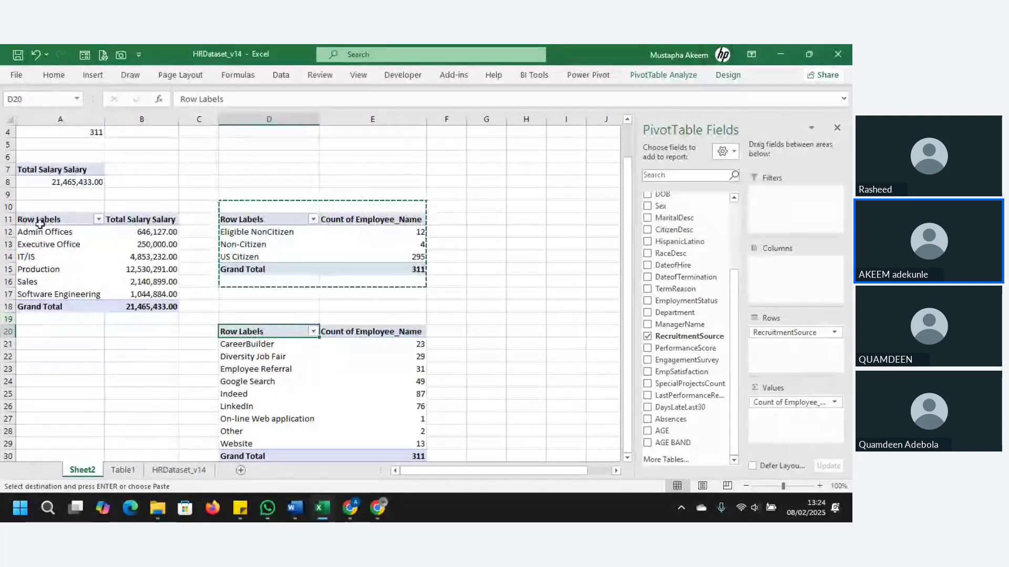
drag(39, 219, 136, 306)
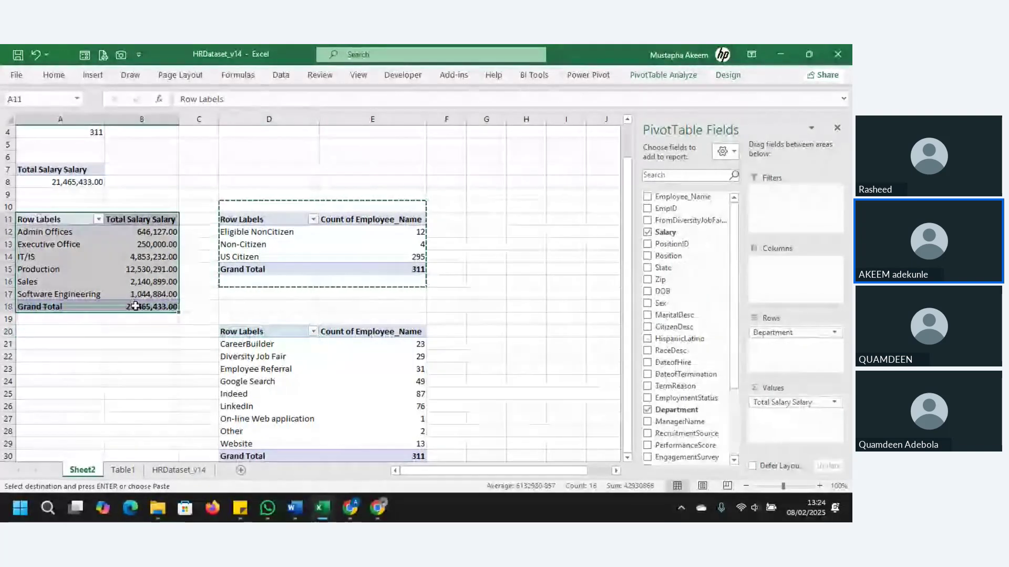
key(ctrl+c)
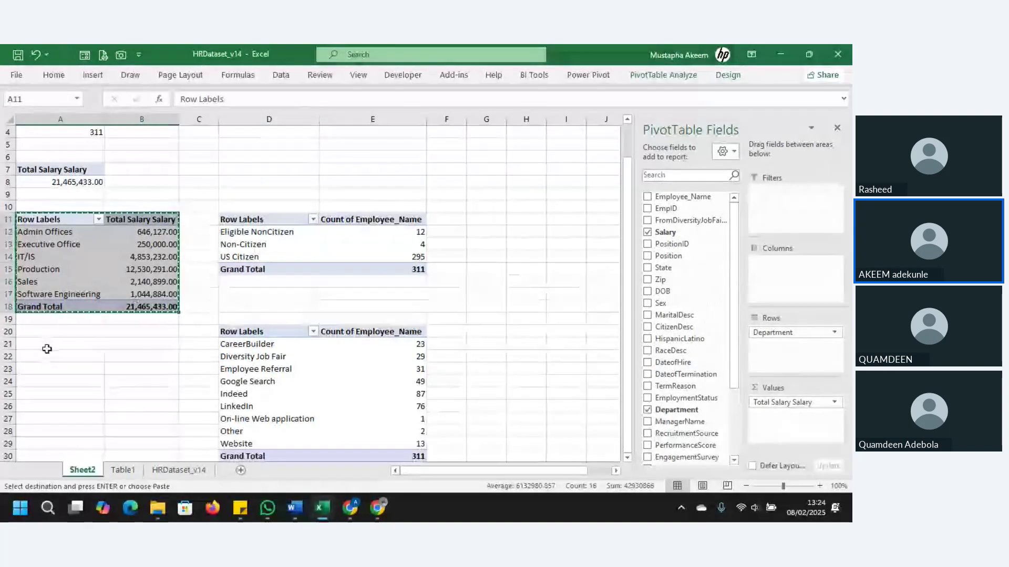
click(46, 349)
key(ctrl+v)
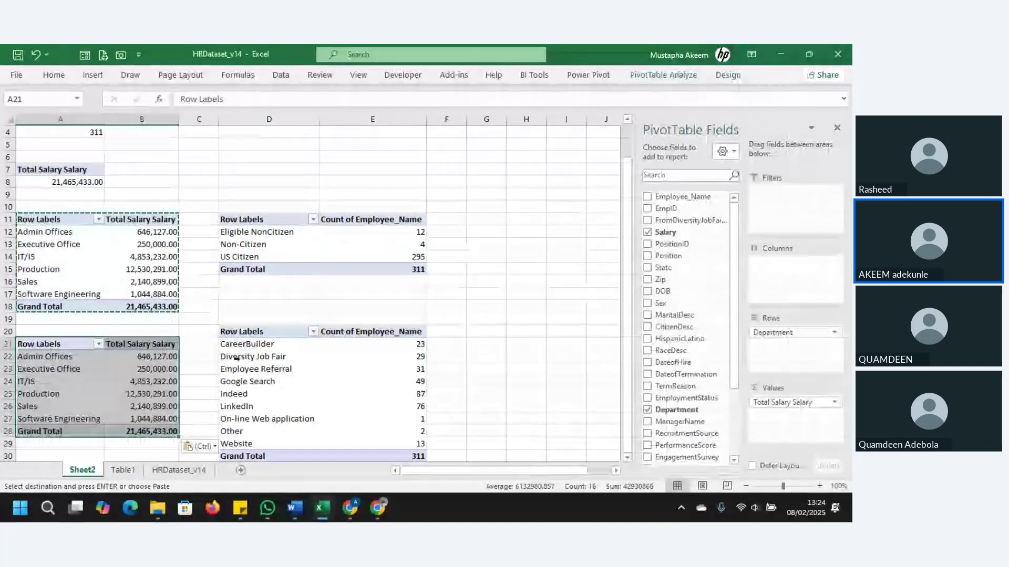
Step: Set the PivotTable at A21 to count Employee_Name by TermReason, replacing the Department row field and the salary value
drag(729, 414, 497, 342)
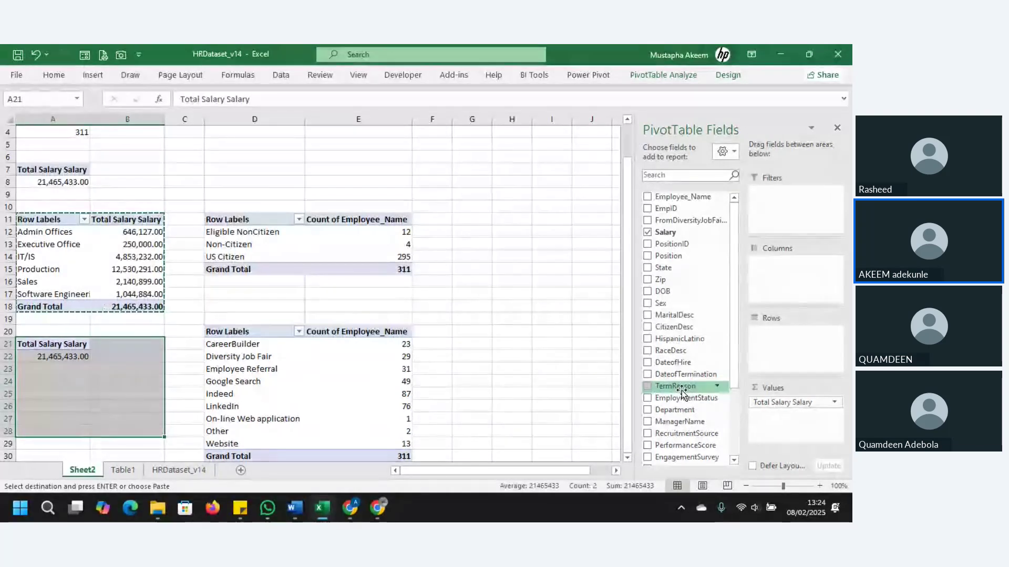
drag(681, 392, 778, 342)
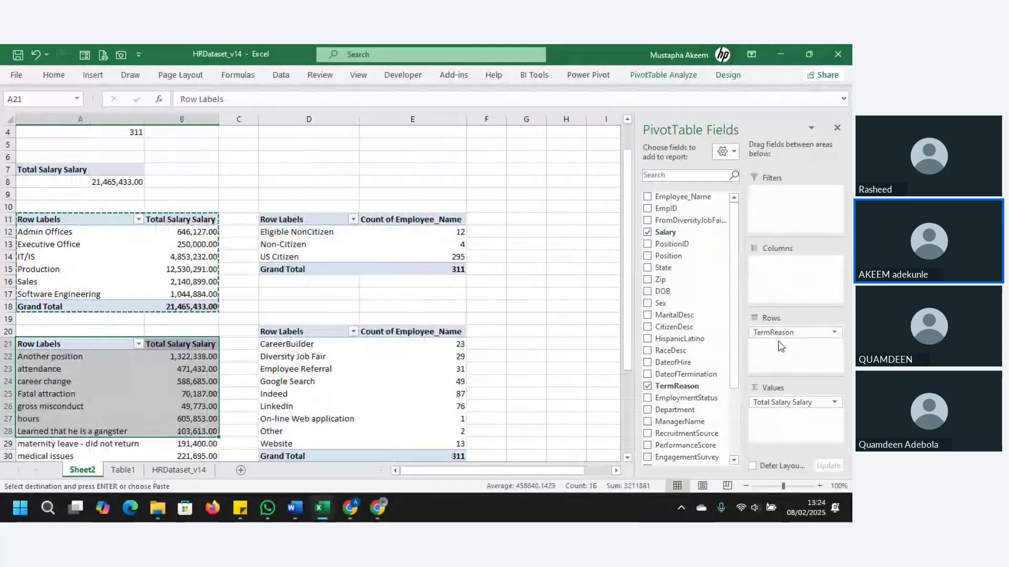
drag(625, 242, 645, 331)
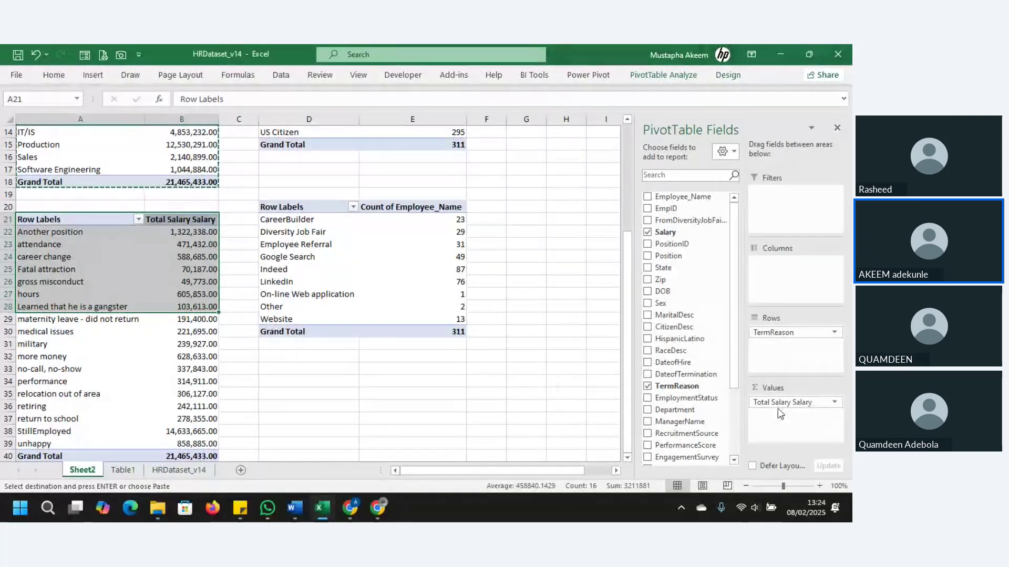
drag(788, 403, 575, 405)
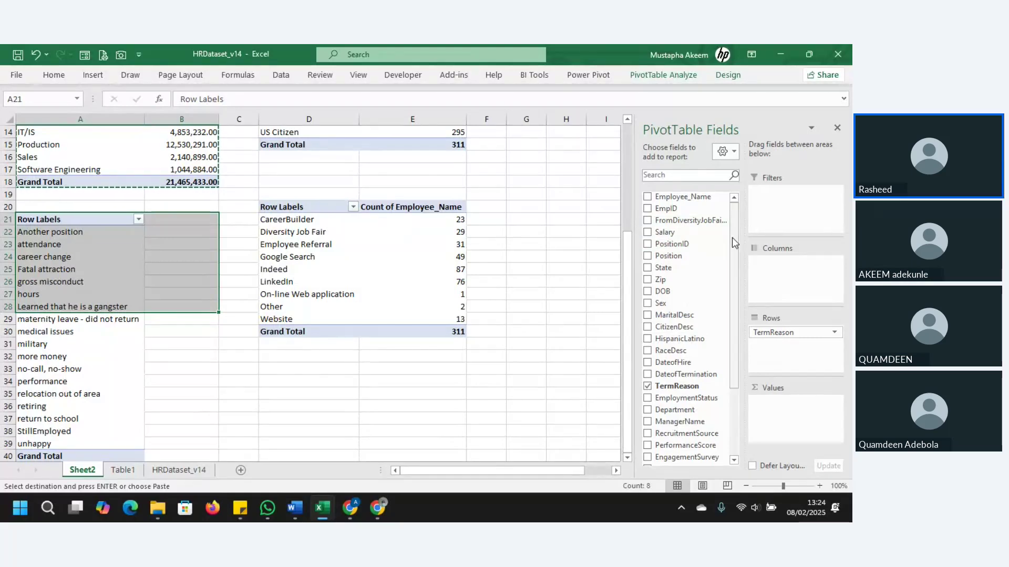
drag(688, 199, 788, 421)
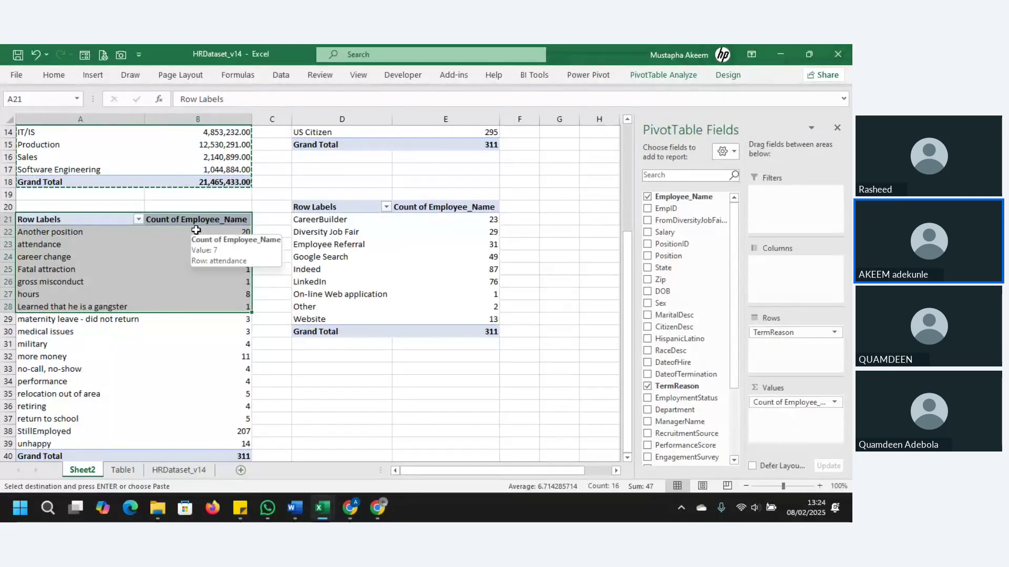
Step: Examine the employee counts for the individual termination reasons in the PivotTable at A21, including StillEmployed
click(202, 233)
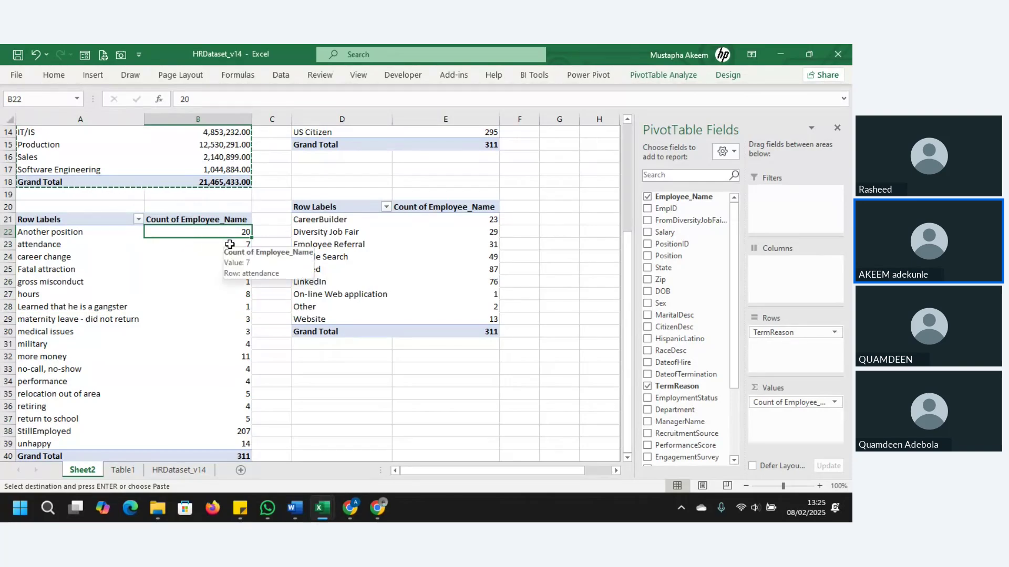
click(229, 244)
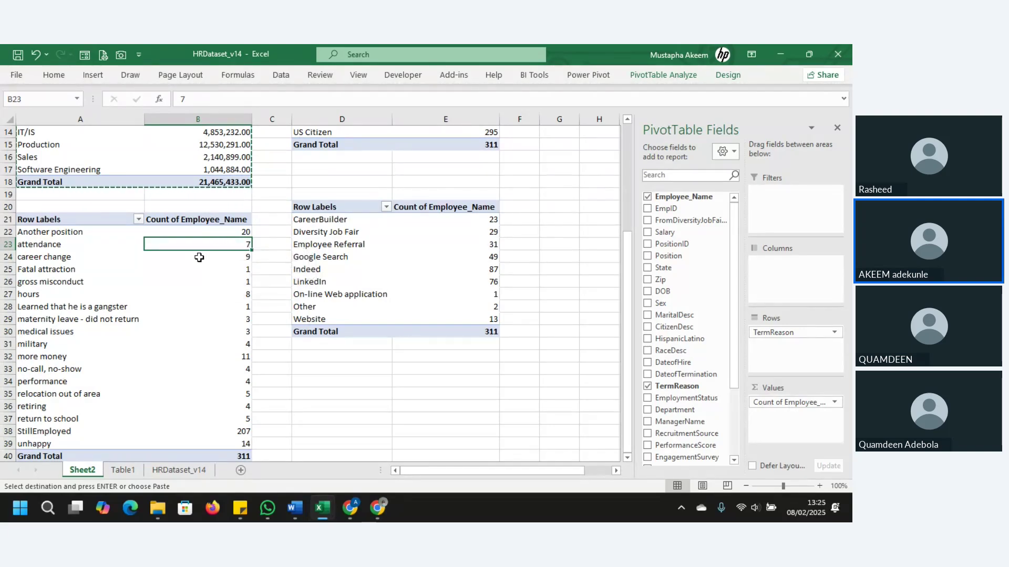
click(201, 257)
click(195, 270)
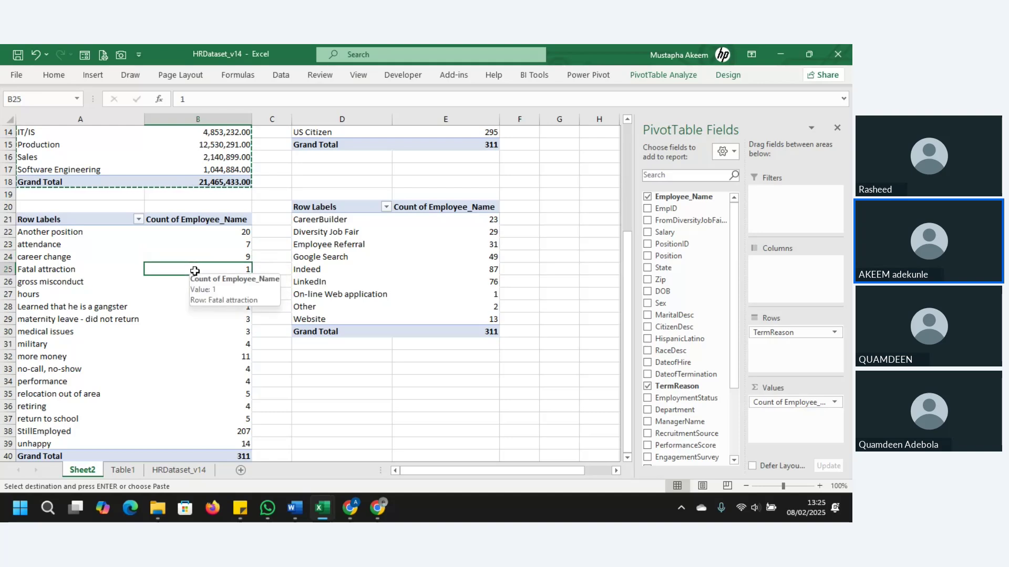
click(189, 294)
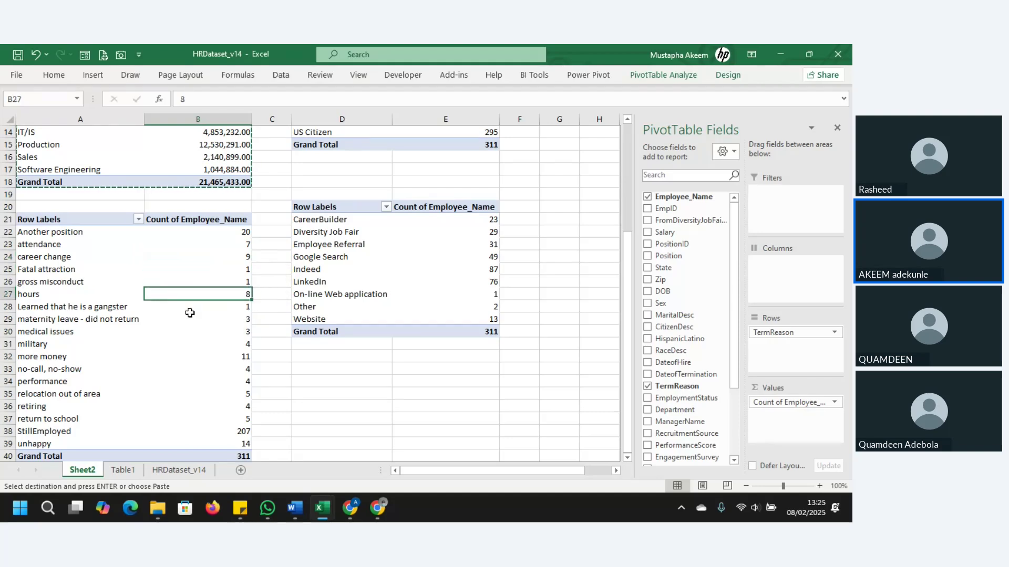
click(191, 319)
click(194, 333)
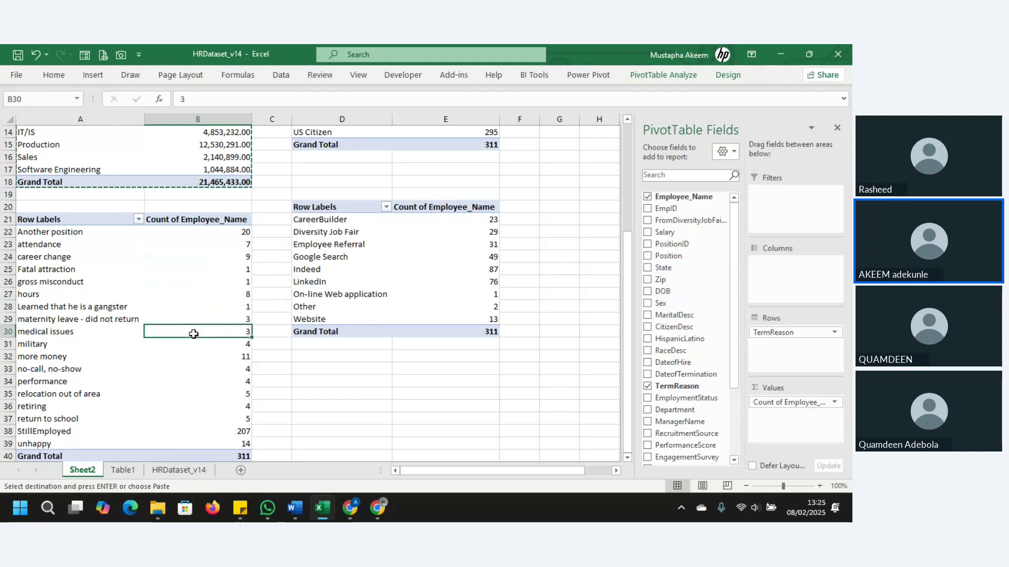
click(199, 391)
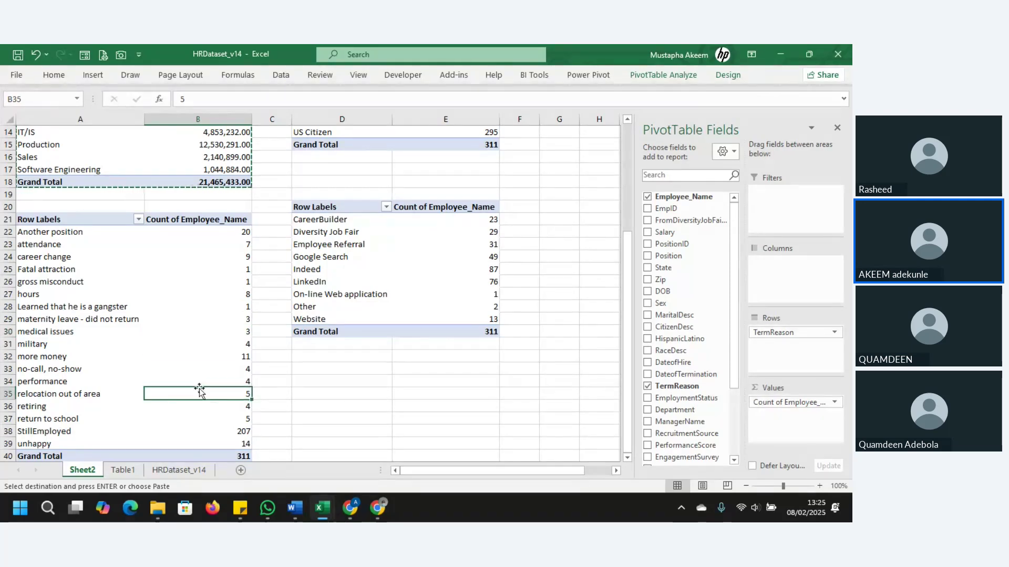
click(219, 445)
click(243, 434)
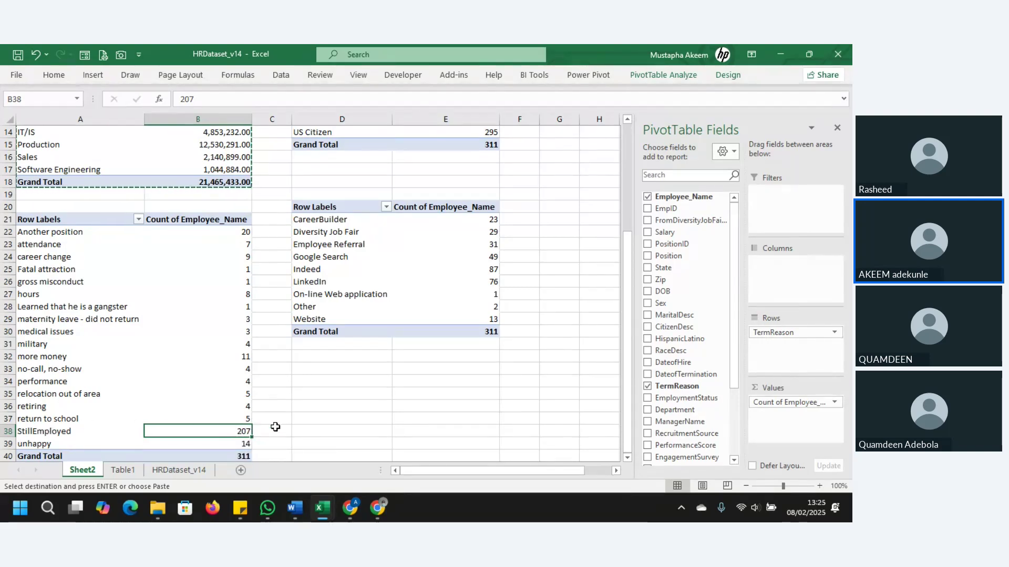
Step: Filter the TermReason PivotTable at A21 to exclude StillEmployed, keeping all the other termination reasons
click(139, 220)
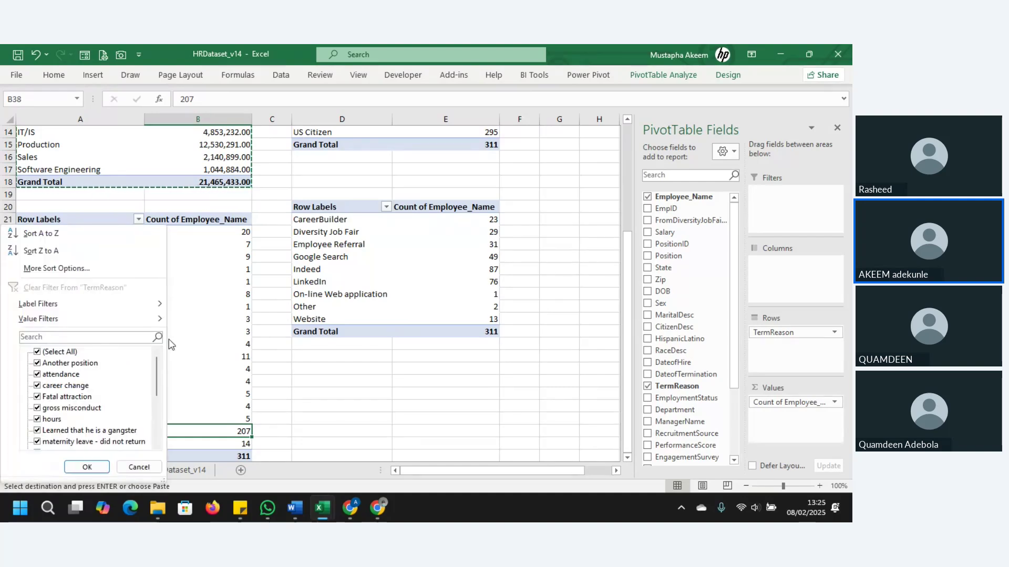
click(116, 336)
text(emp)
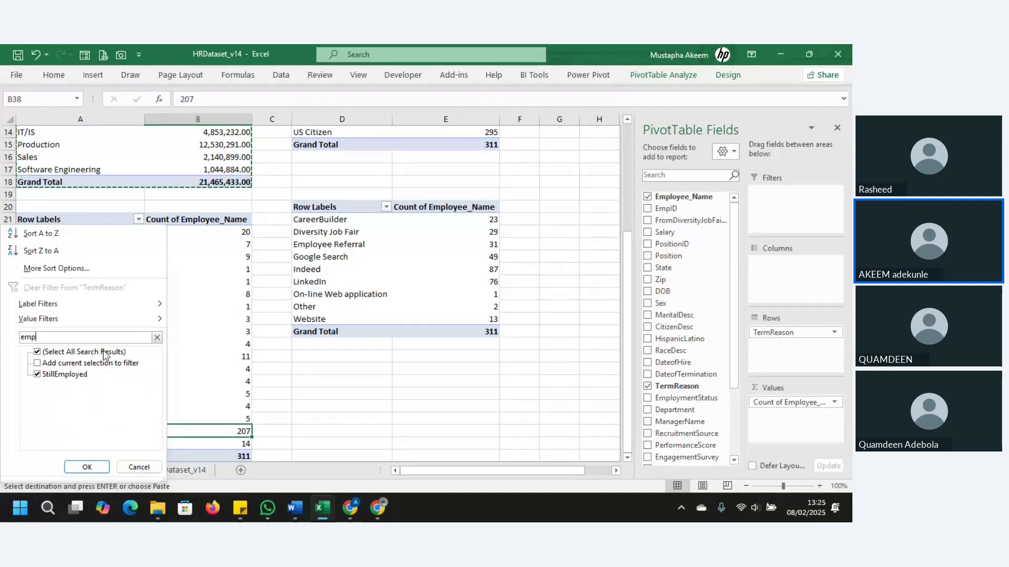
click(104, 356)
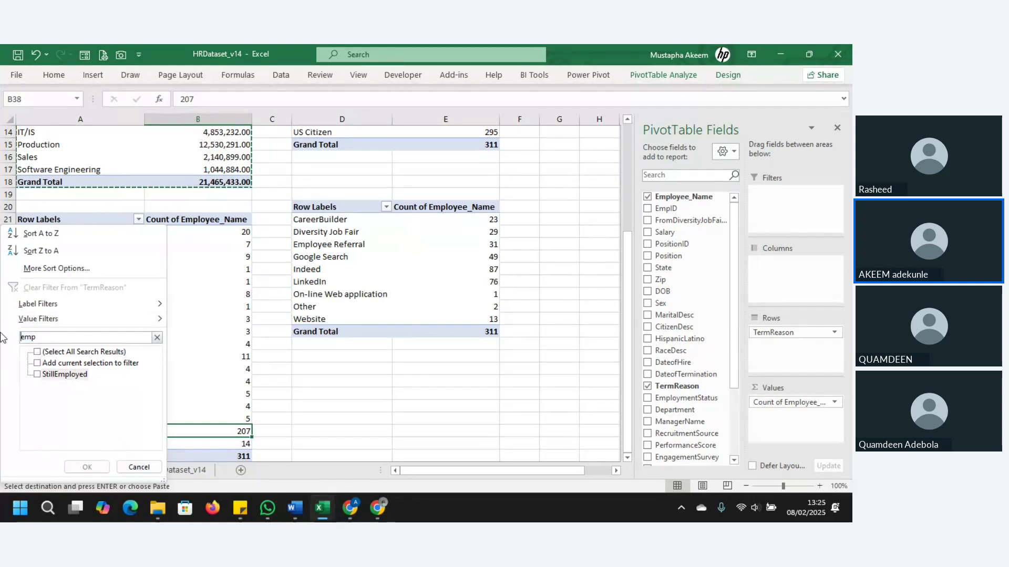
click(37, 352)
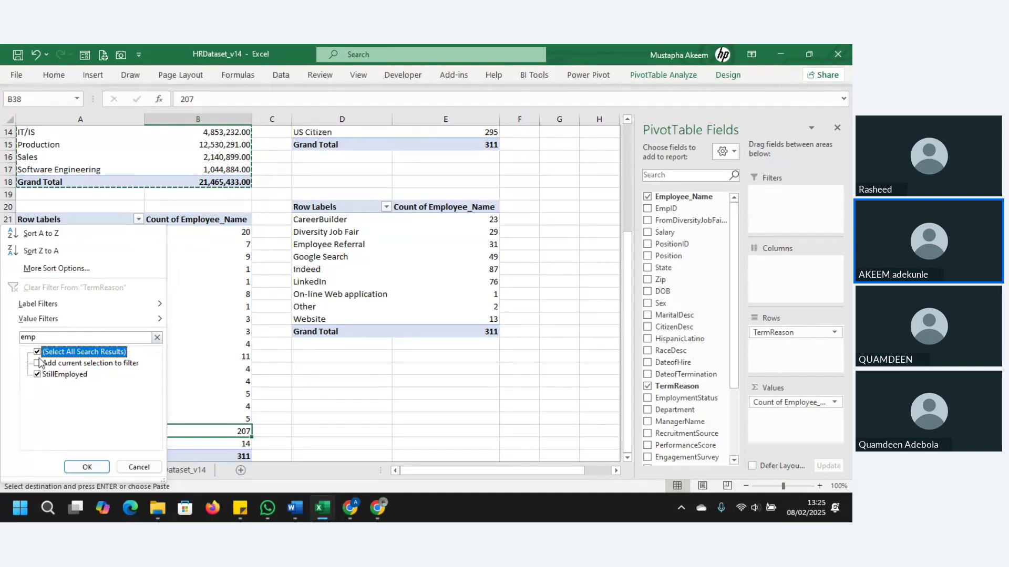
click(156, 338)
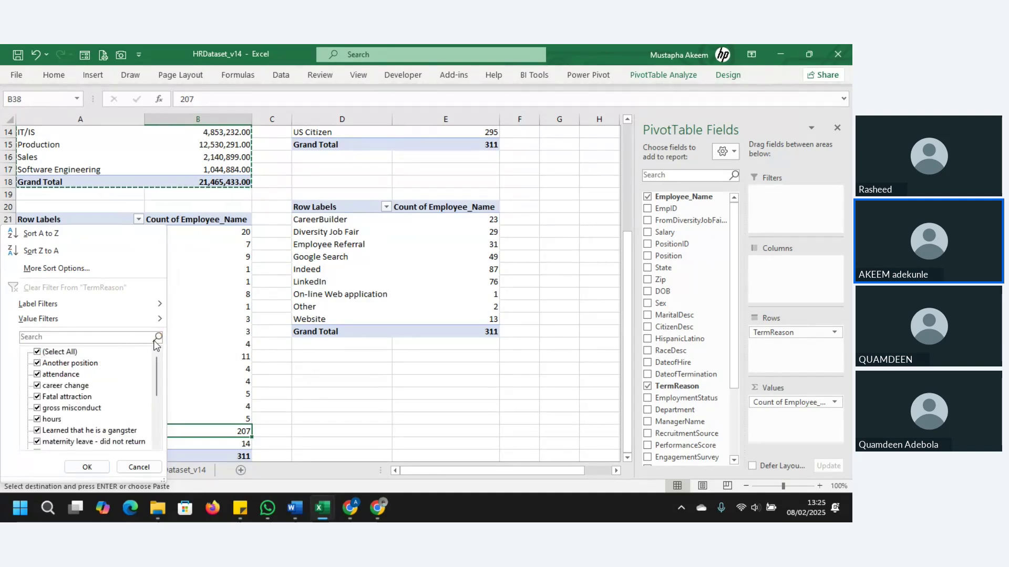
drag(157, 380, 157, 436)
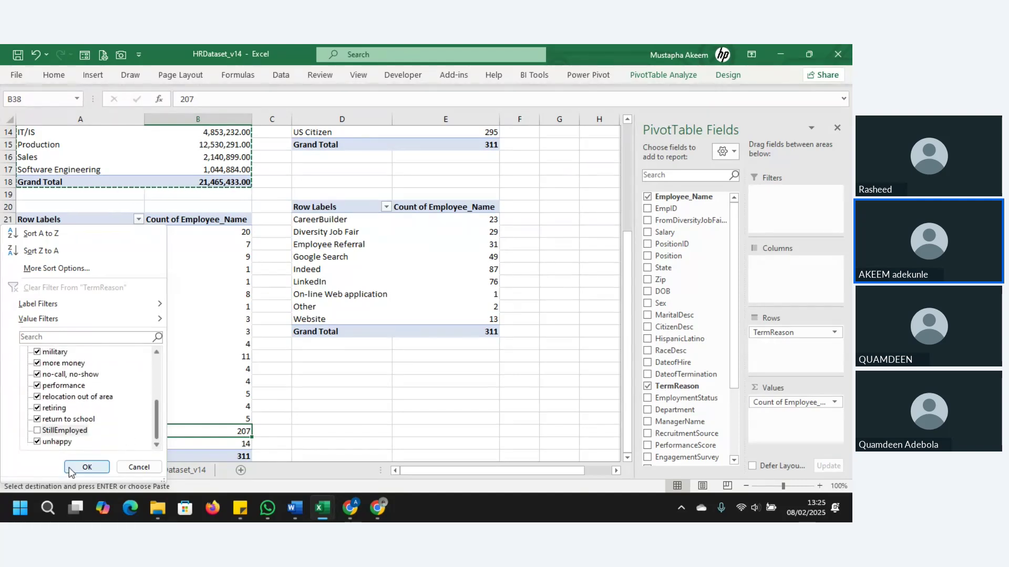
click(86, 468)
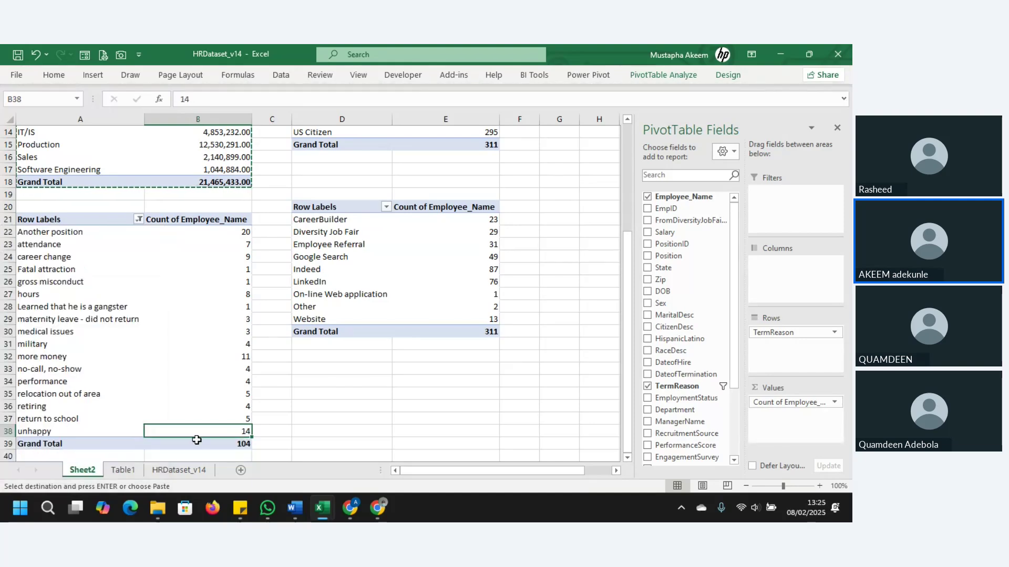
click(194, 364)
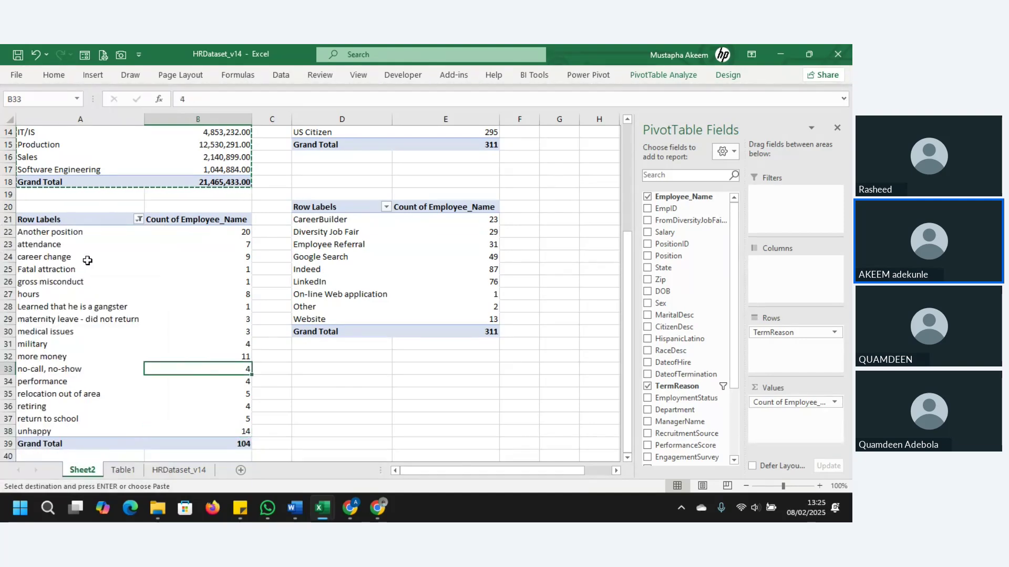
scroll(121, 229, down, 8)
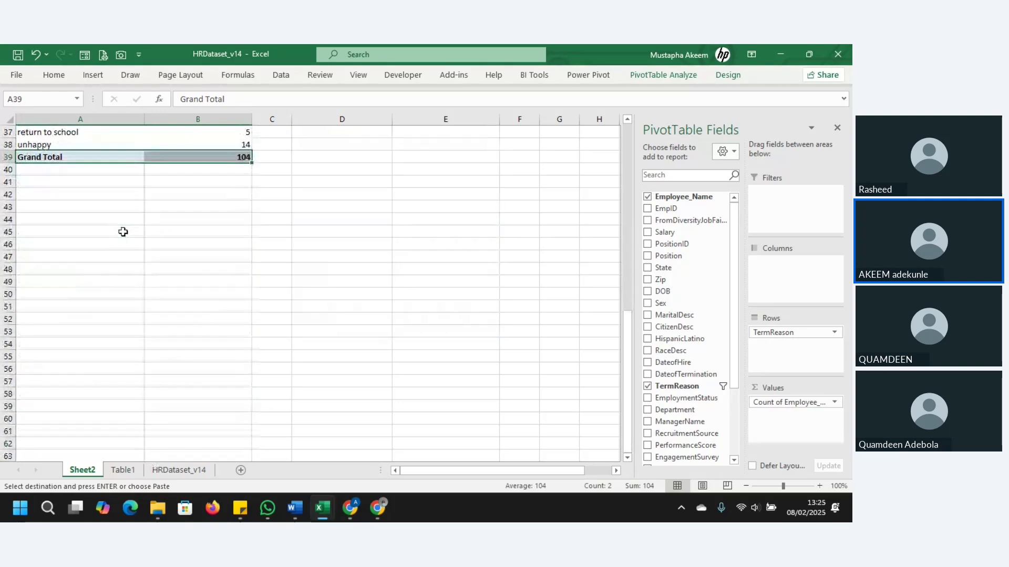
click(198, 232)
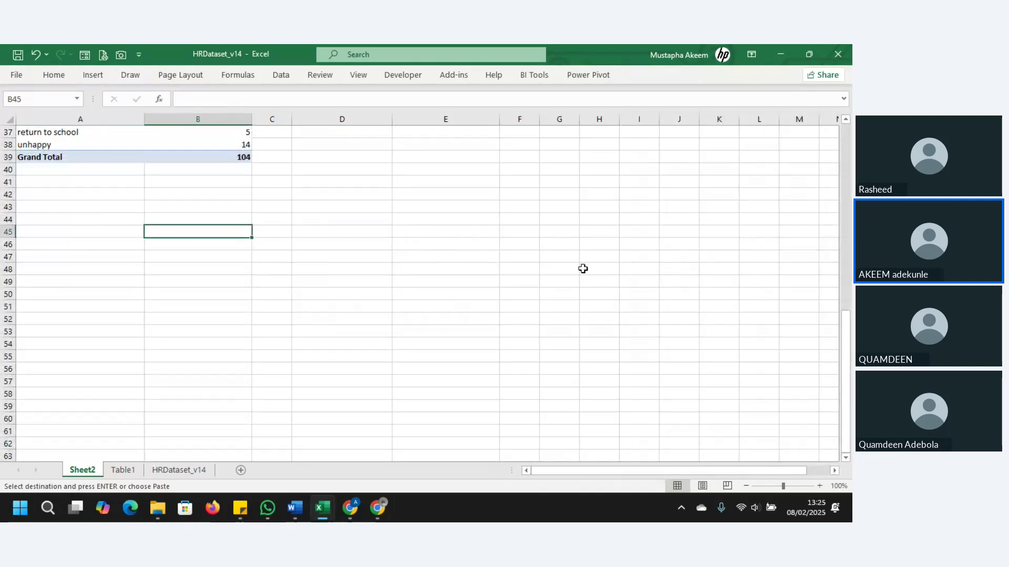
drag(846, 360, 826, 251)
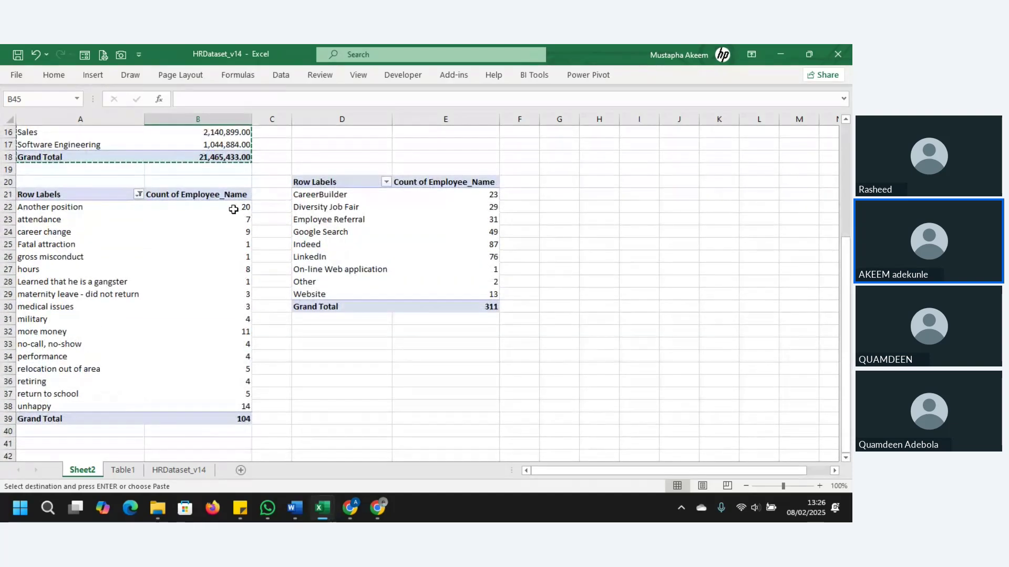
click(233, 210)
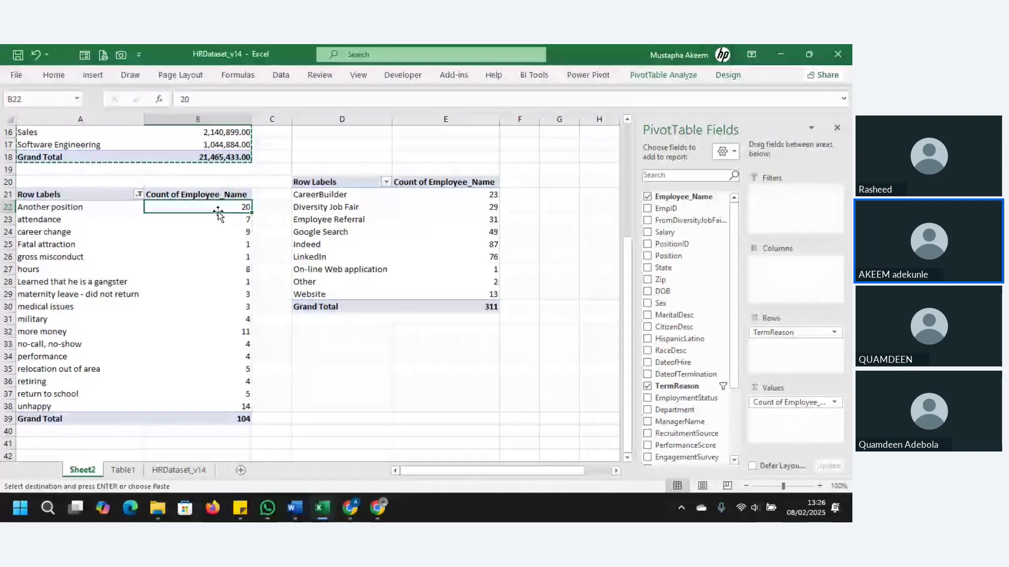
Step: Examine the source columns in Table1, from the demographic fields through DaysLateLast30 and back to TermReason and EmploymentStatus
click(124, 470)
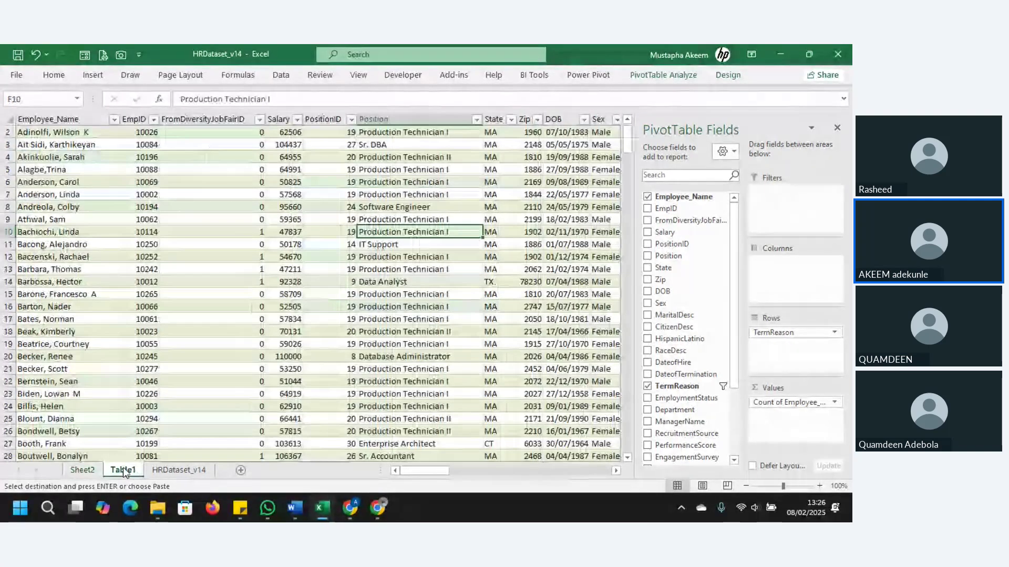
click(552, 218)
key(Right)
key(Right)
key(Right)
key(Right)
key(Right)
key(Right)
key(Right)
key(Right)
key(Right)
key(Right)
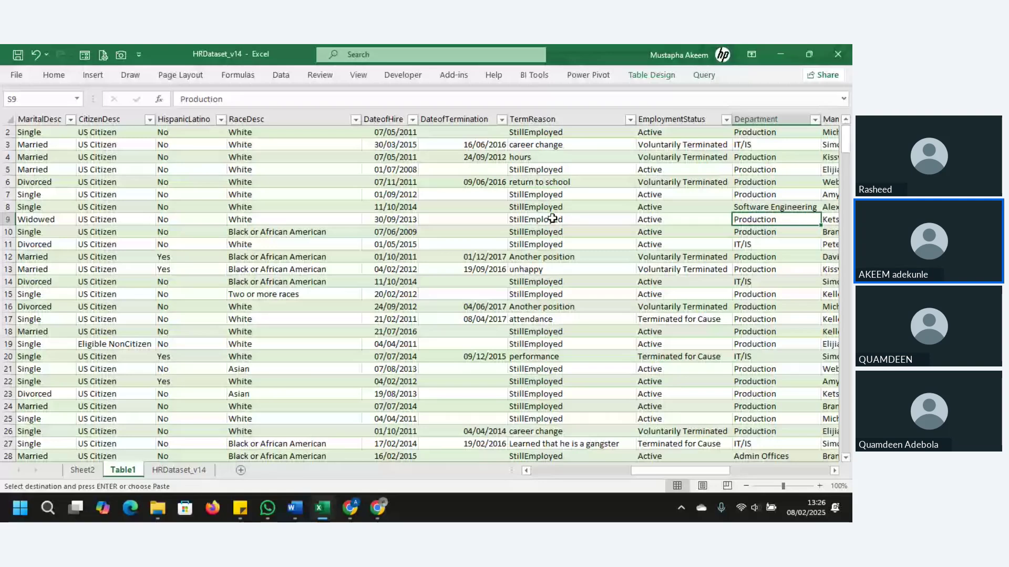
key(Right)
key(Right)
key(Right)
key(Right)
key(Right)
key(Right)
key(Right)
key(Right)
key(Right)
key(Right)
key(Right)
key(Right)
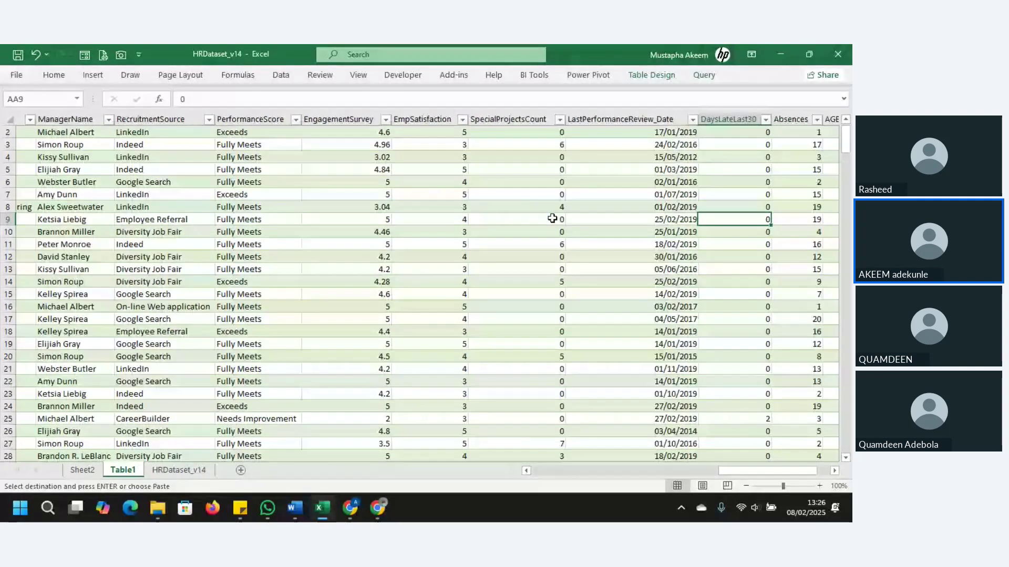
key(Left)
key(Left)
key(Left)
key(Left)
key(Left)
key(Left)
key(Left)
key(Left)
key(Left)
key(Left)
key(Left)
key(Left)
key(Left)
key(Left)
key(Left)
key(Left)
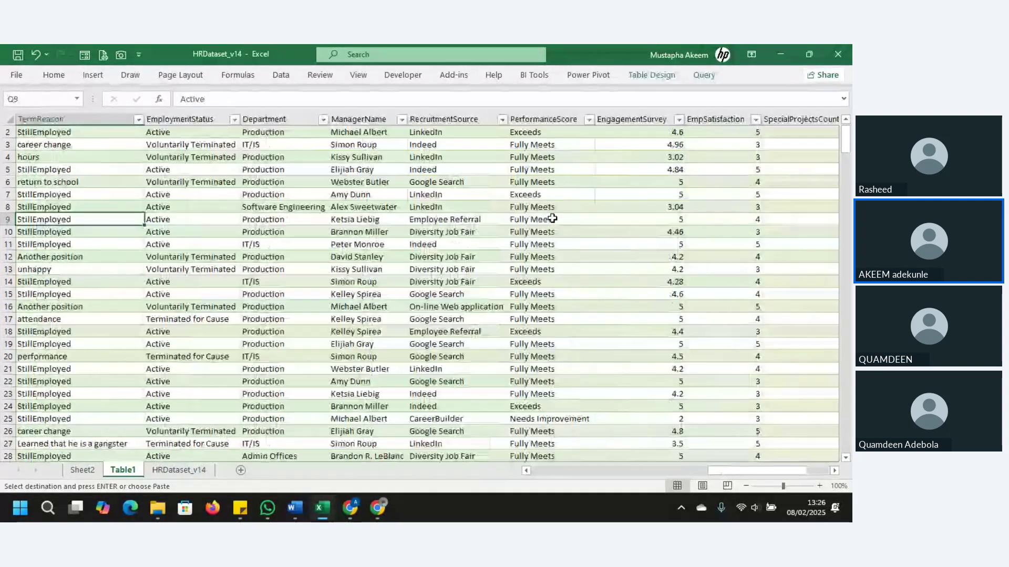
key(Left)
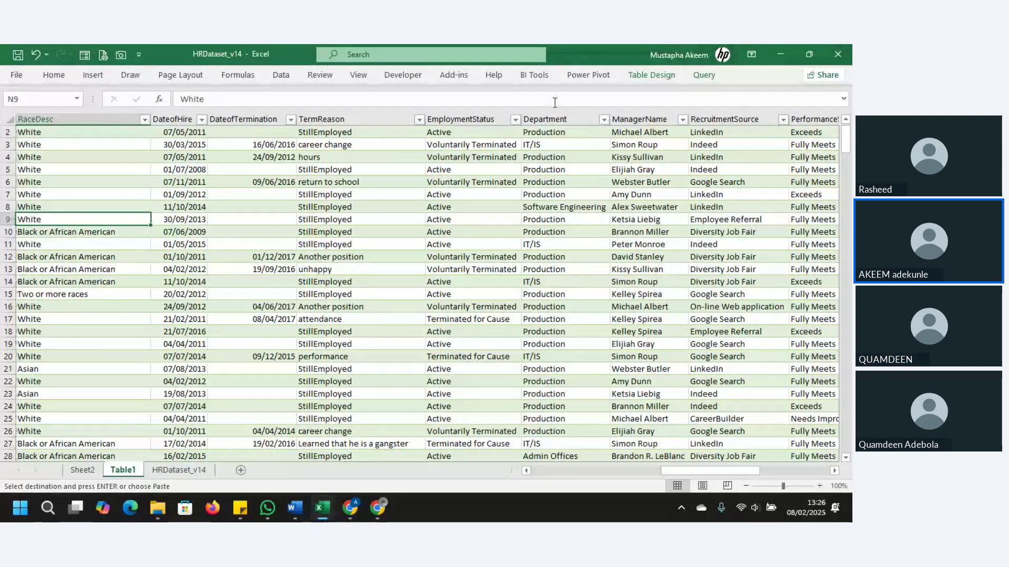
Step: Filter Table1's TermReason column to Another position only and check the EmploymentStatus of those rows
click(419, 119)
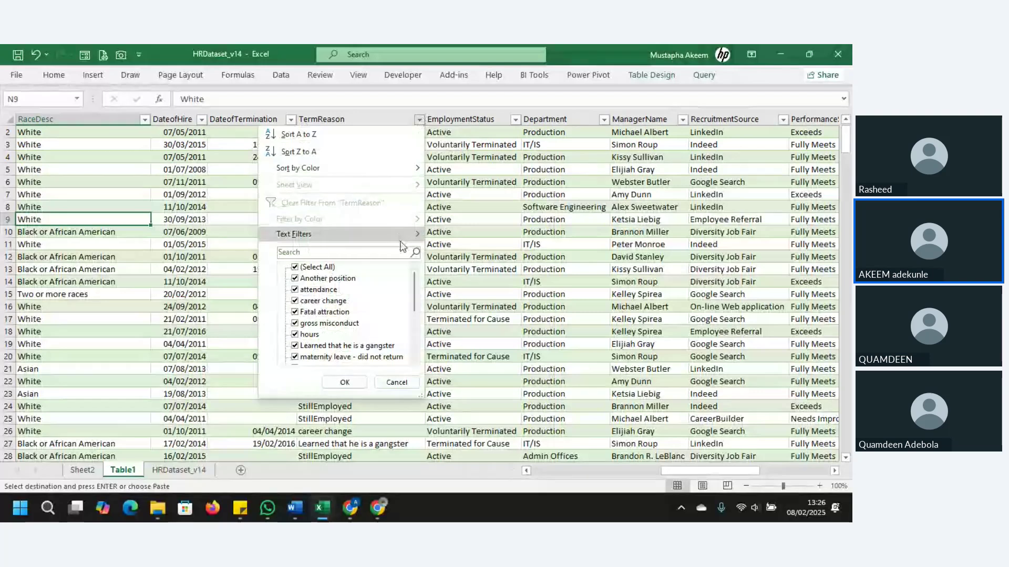
click(294, 268)
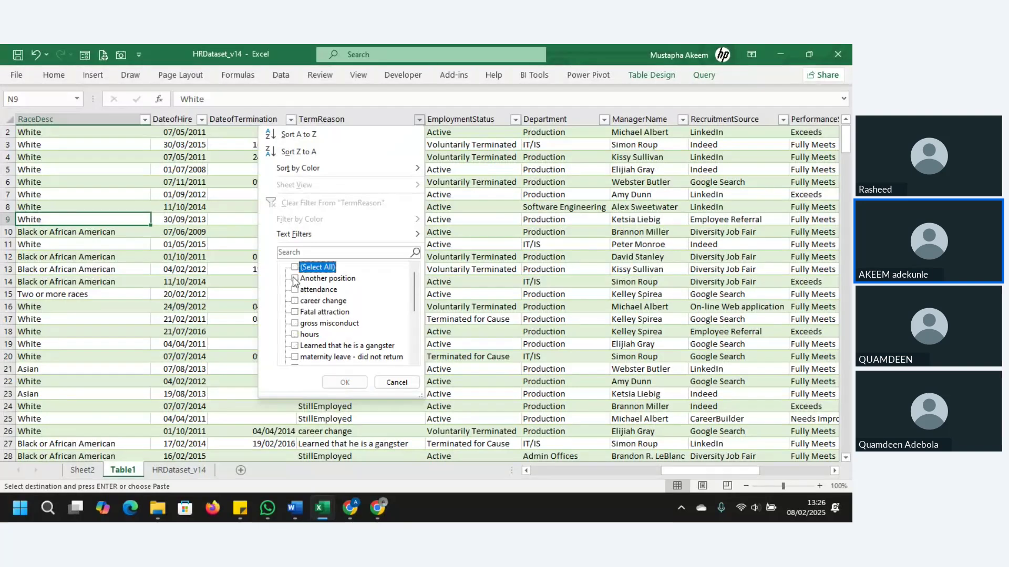
click(295, 279)
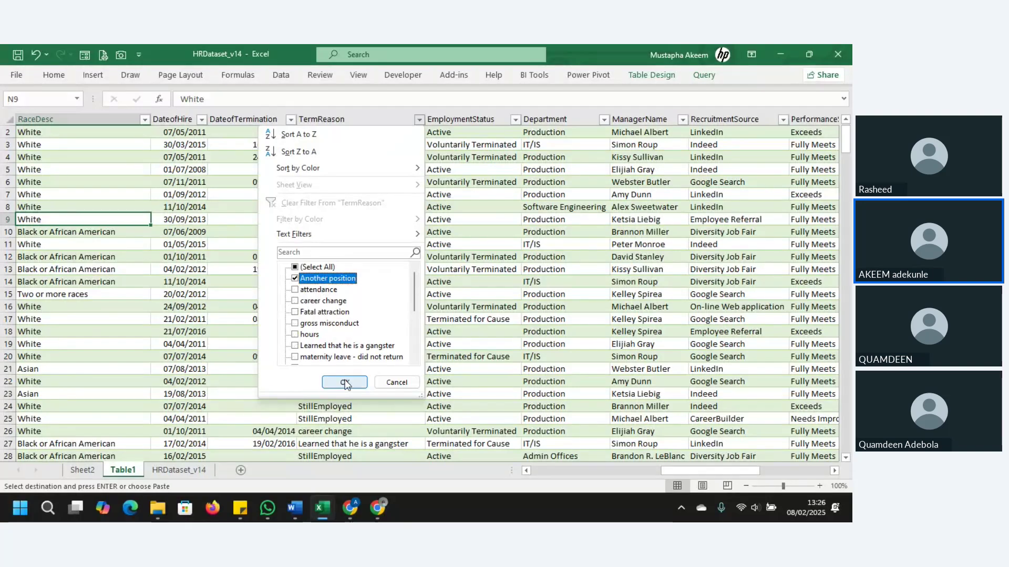
click(344, 382)
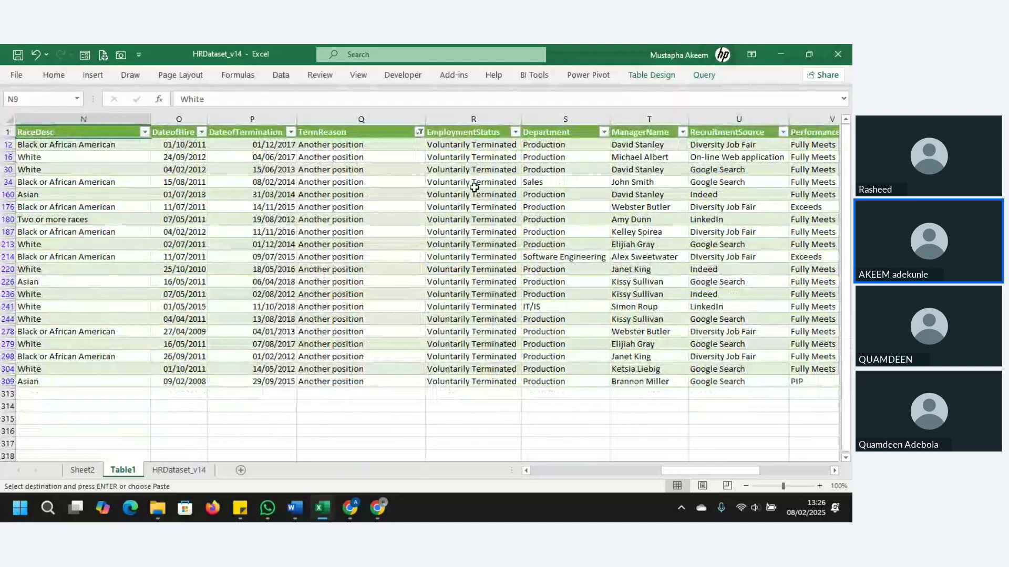
click(474, 148)
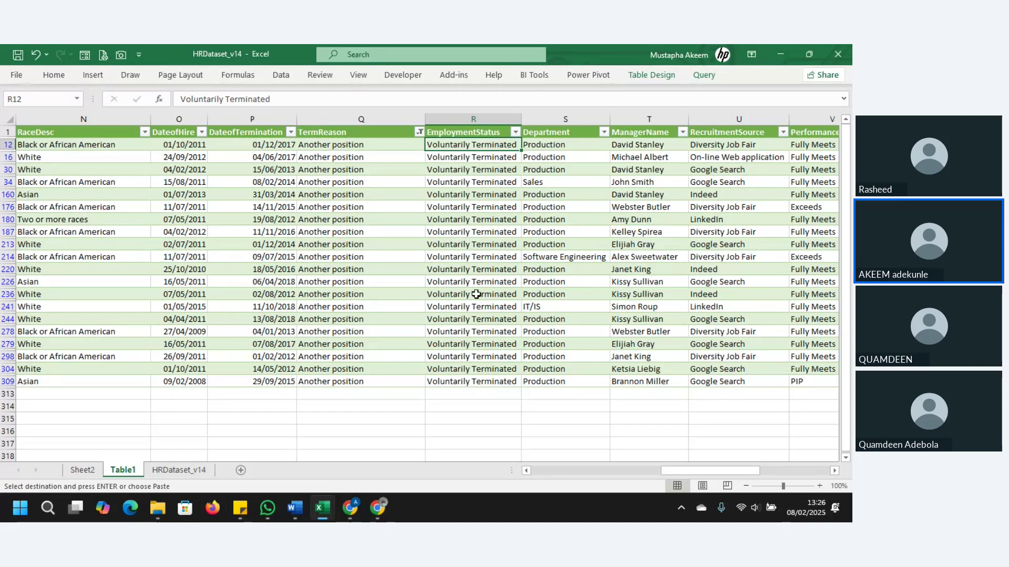
Step: Clear the TermReason filter in Table1 and return to Sheet2
click(419, 132)
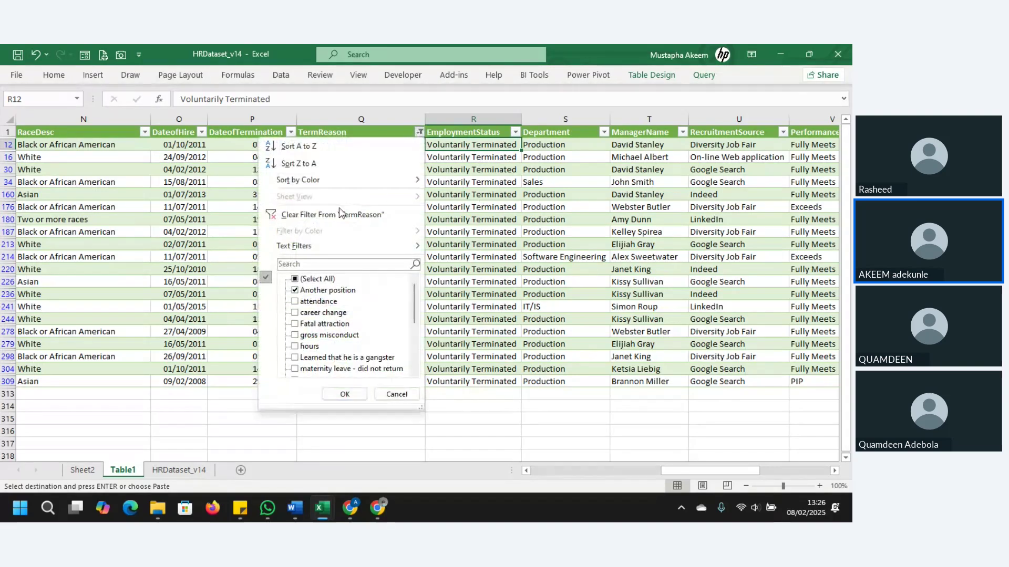
click(310, 216)
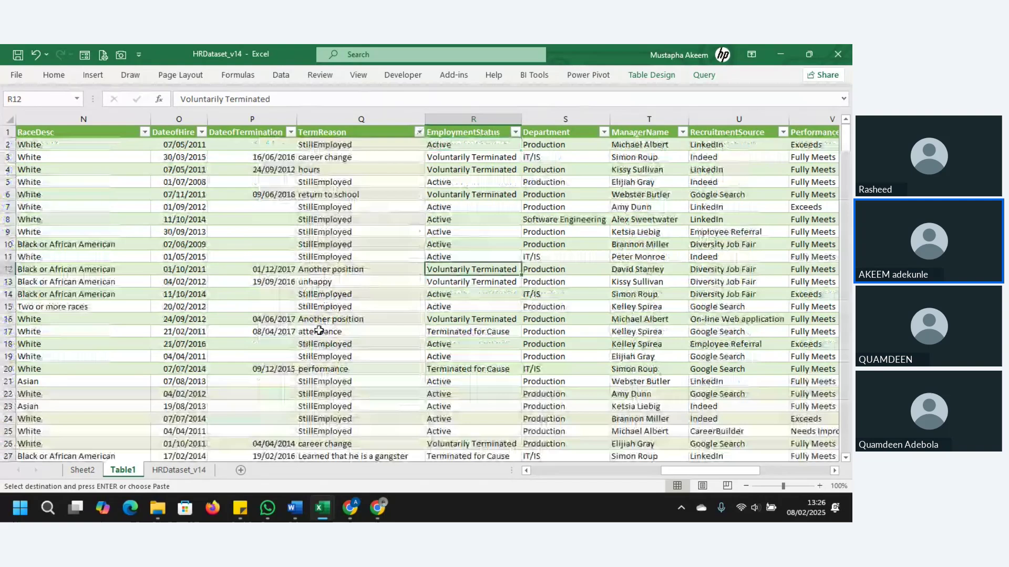
click(82, 470)
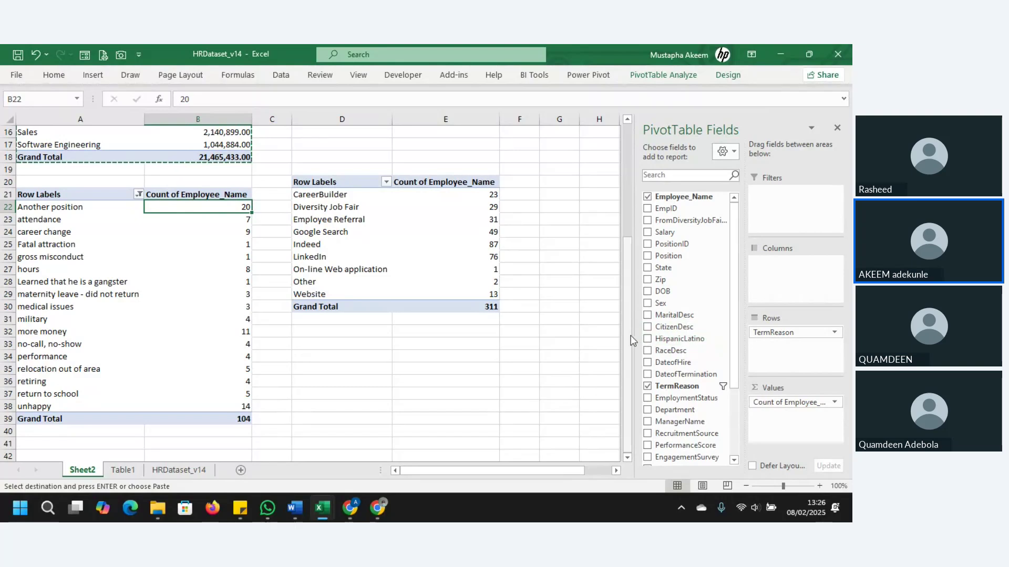
Step: Copy the Total Number of Emp PivotTable in A3:A4 and paste the duplicate at D3
drag(628, 340, 609, 219)
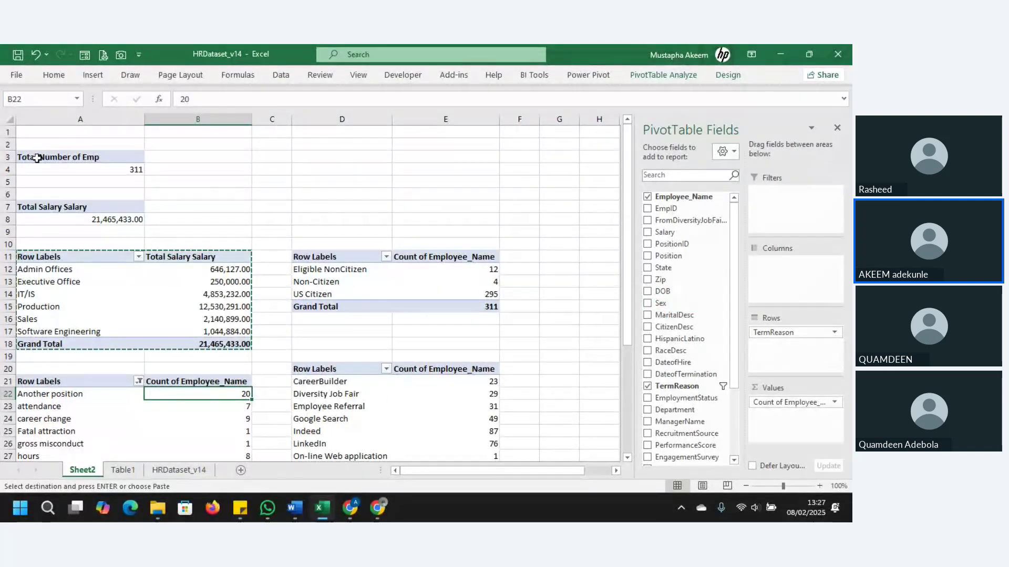
drag(39, 157, 82, 169)
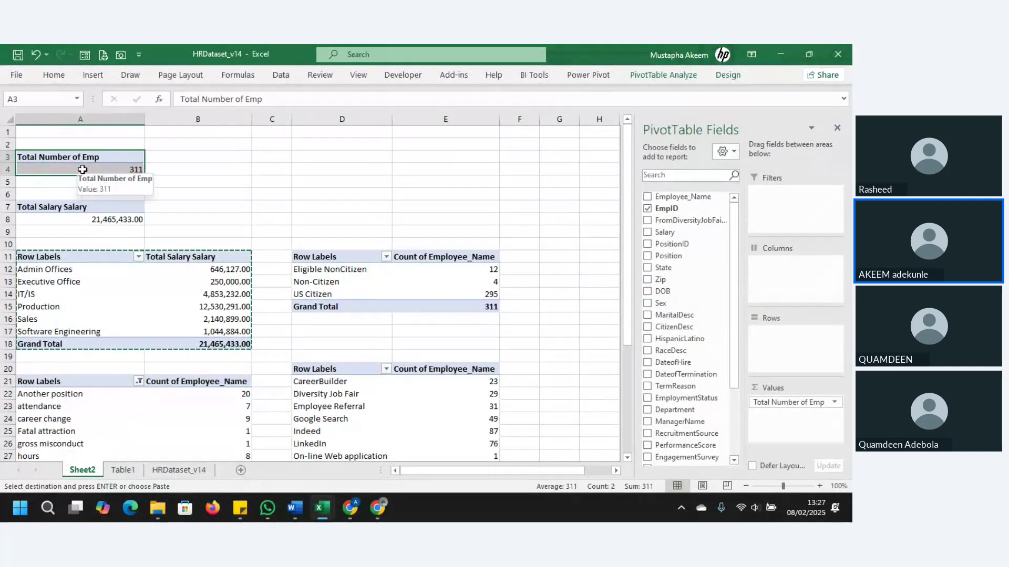
key(ctrl+c)
click(325, 154)
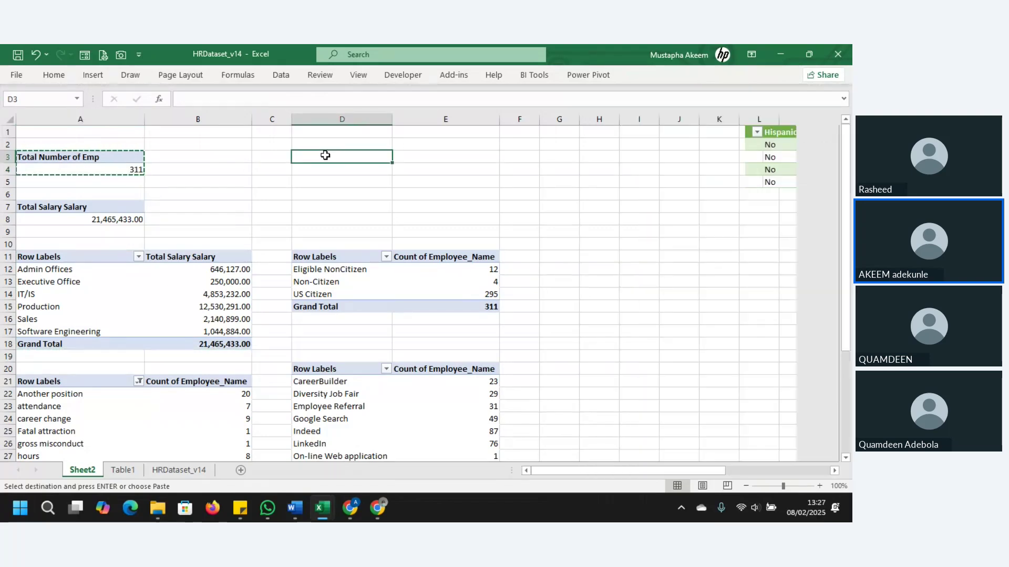
key(ctrl+v)
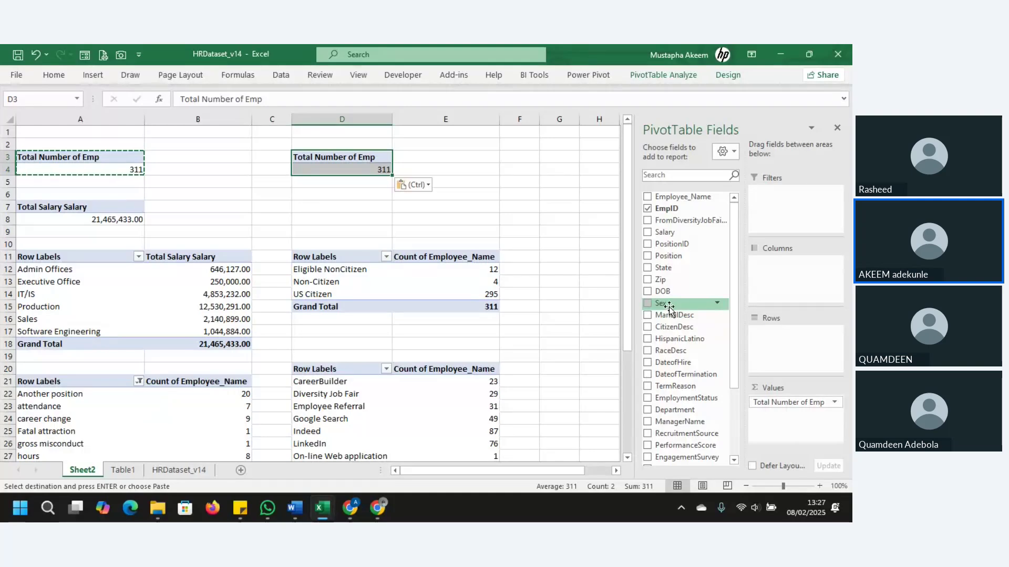
Step: Break down the duplicated PivotTable at D3 with Sex as the row field and MaritalDesc as the column field
drag(669, 305, 779, 344)
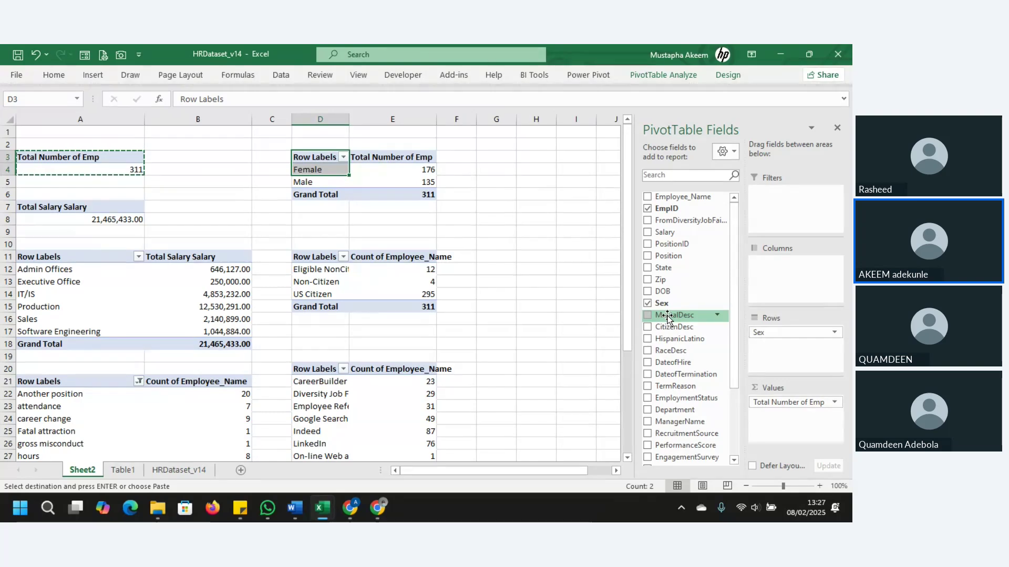
drag(668, 316, 791, 276)
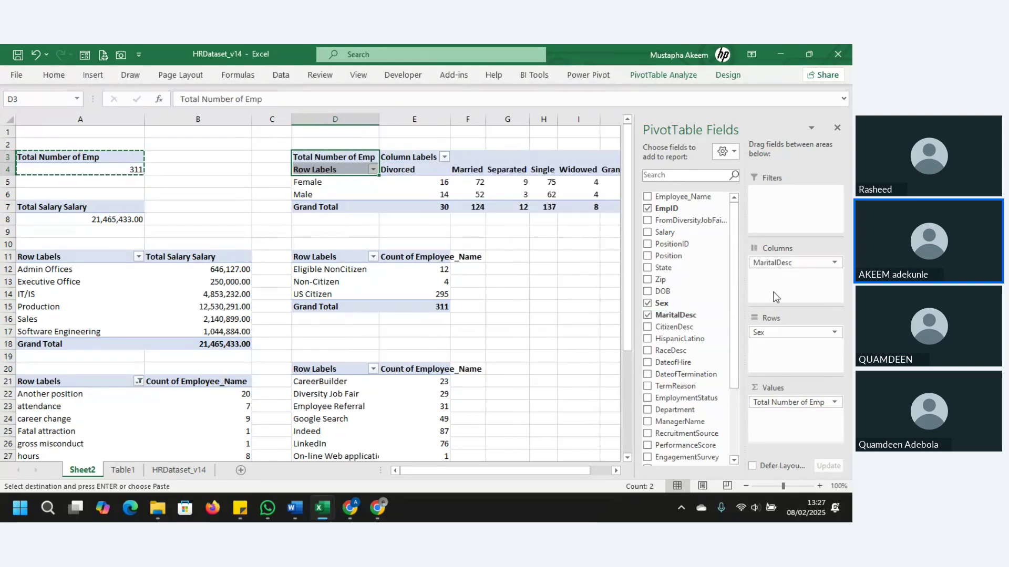
drag(460, 472, 508, 472)
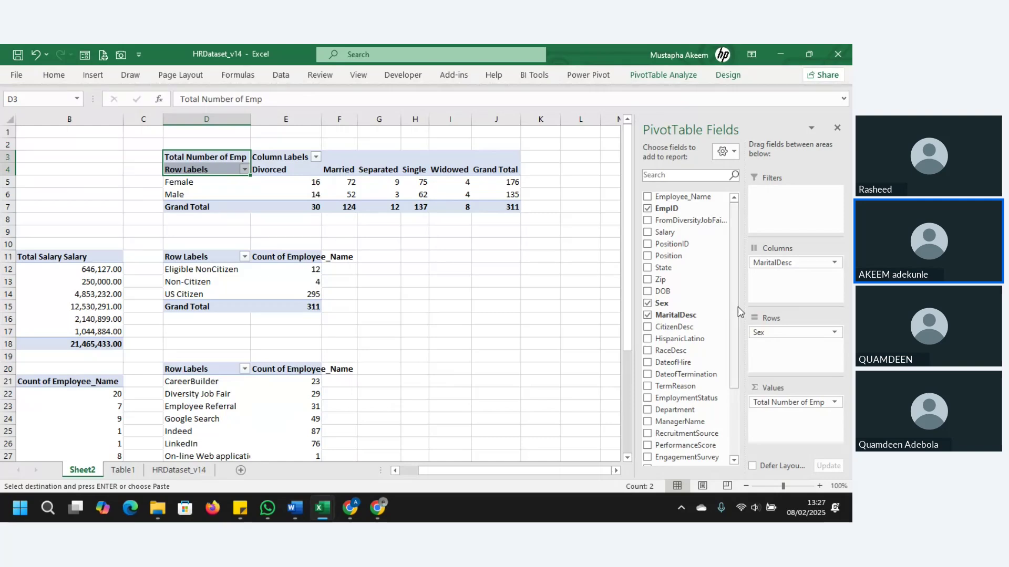
Step: Remove Sex from the PivotTable at D3 and move MaritalDesc from the column field to the row field
drag(786, 266, 780, 361)
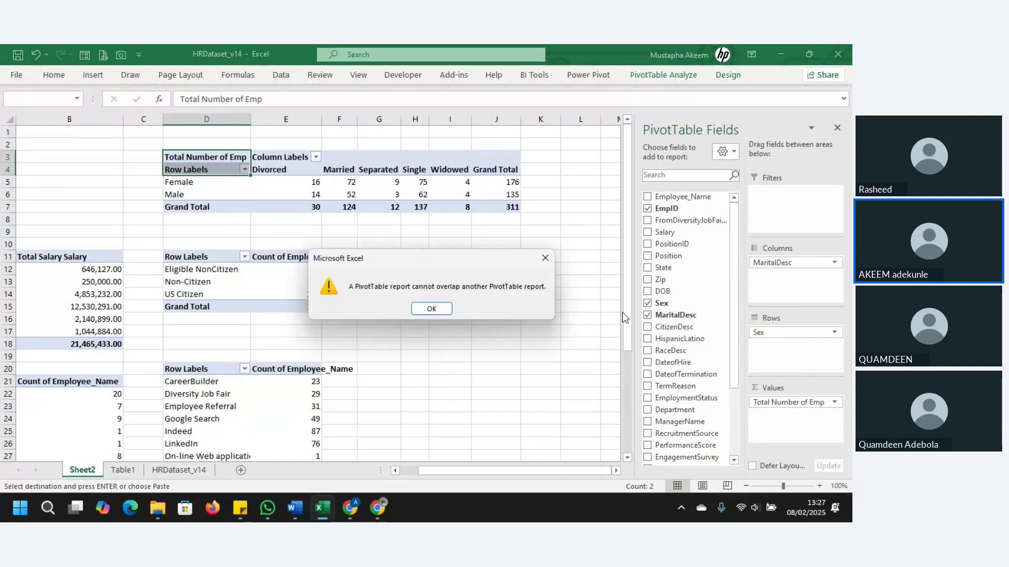
click(420, 309)
drag(780, 333, 582, 323)
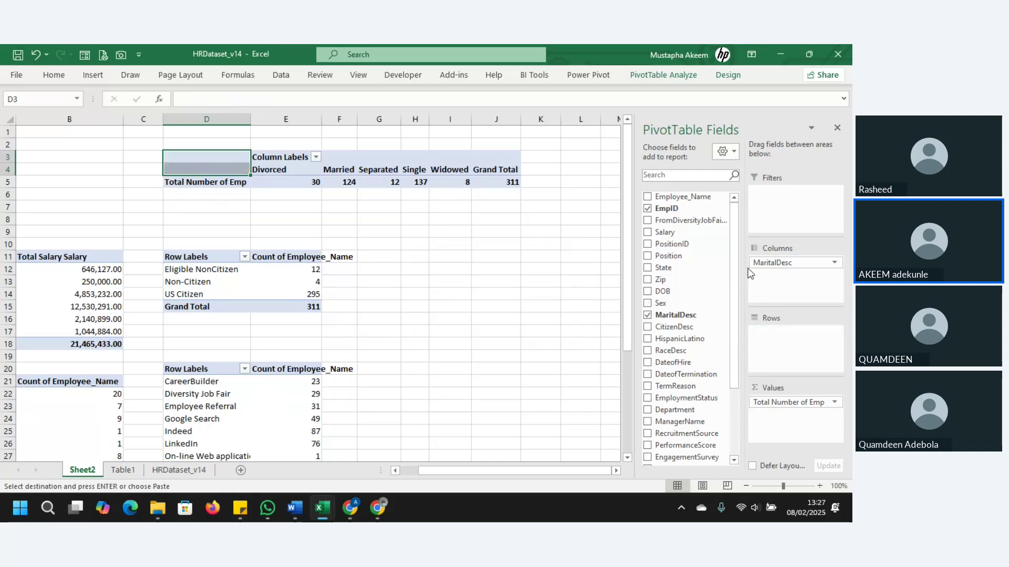
drag(781, 263, 767, 331)
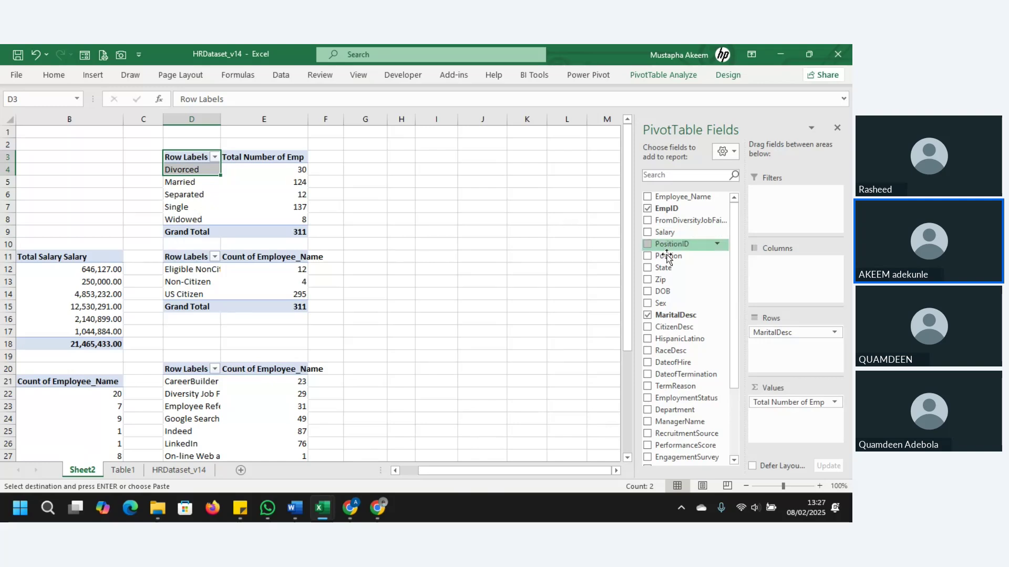
Step: Add Sex as the column field of the marital status PivotTable at D3
drag(664, 305, 781, 265)
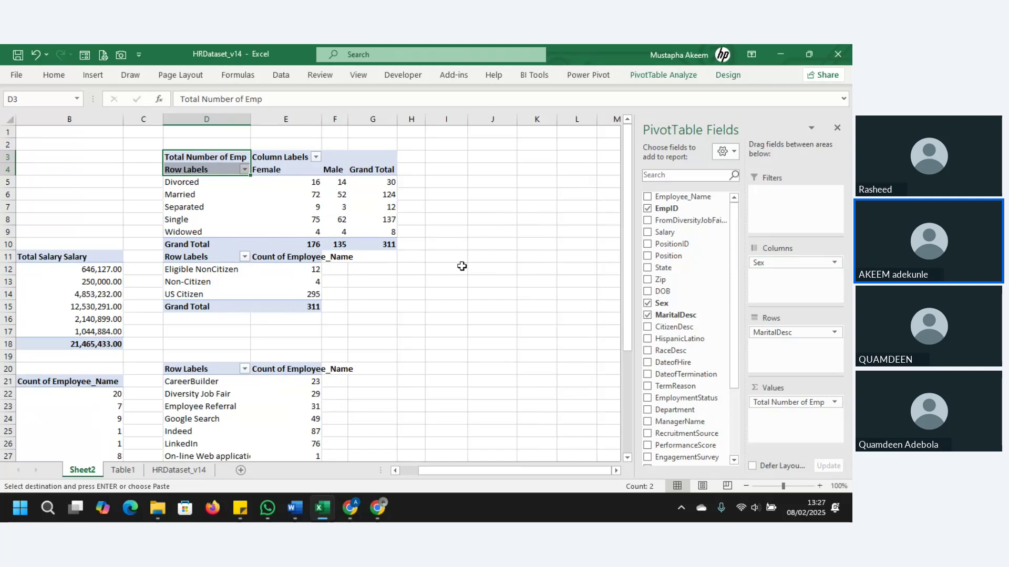
drag(627, 274, 629, 373)
drag(502, 475, 462, 474)
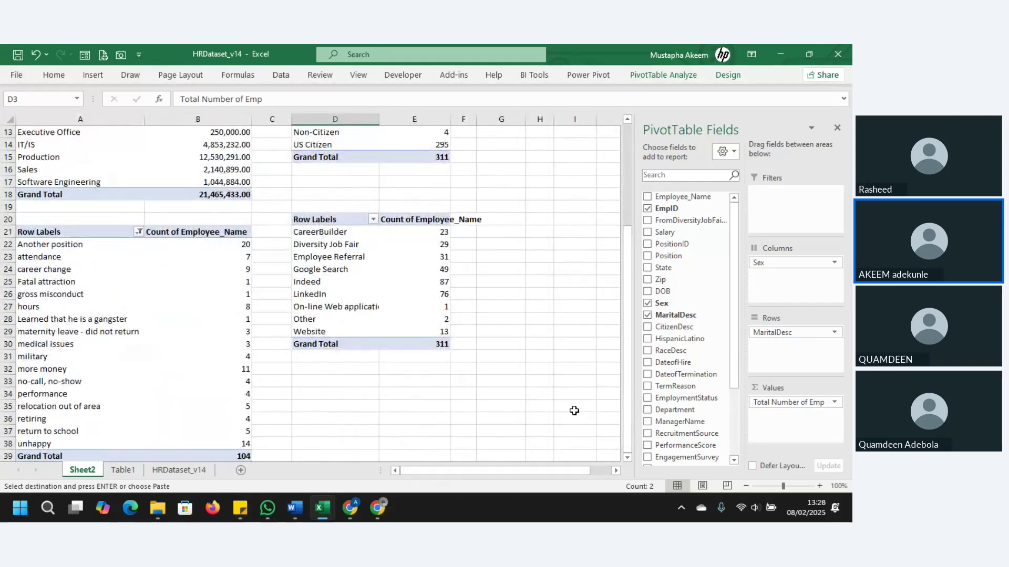
drag(625, 409, 619, 260)
click(372, 202)
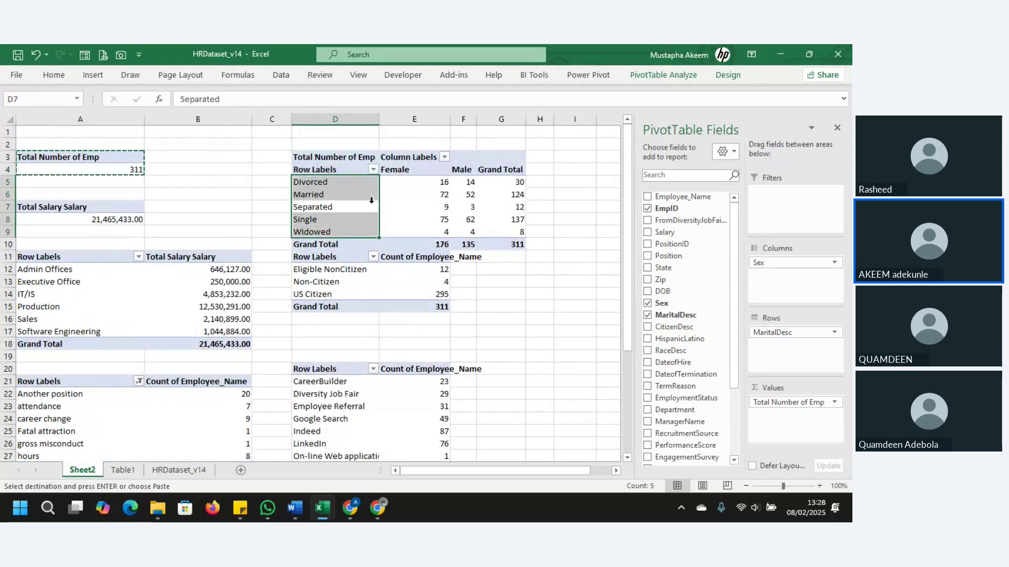
Step: Rename the PivotTable at D3 that counts employees by marital status and sex as emp_marital
click(405, 207)
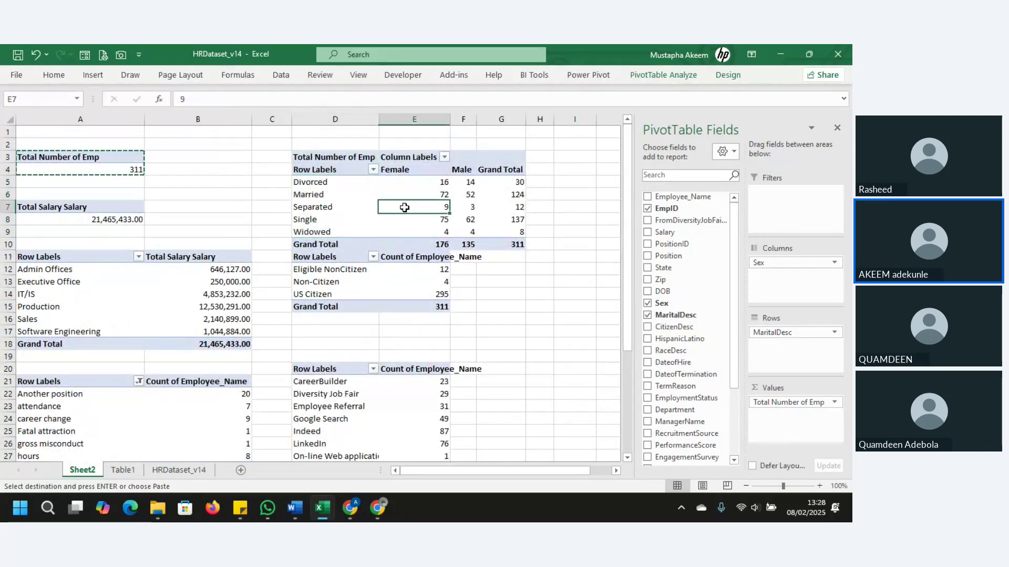
click(667, 75)
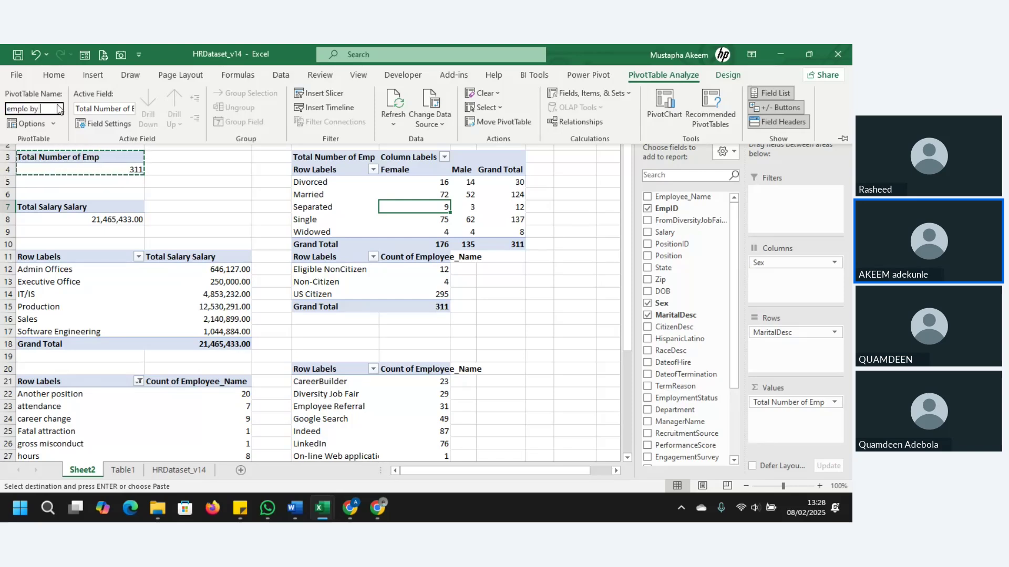
key(BackSpace)
key(BackSpace)
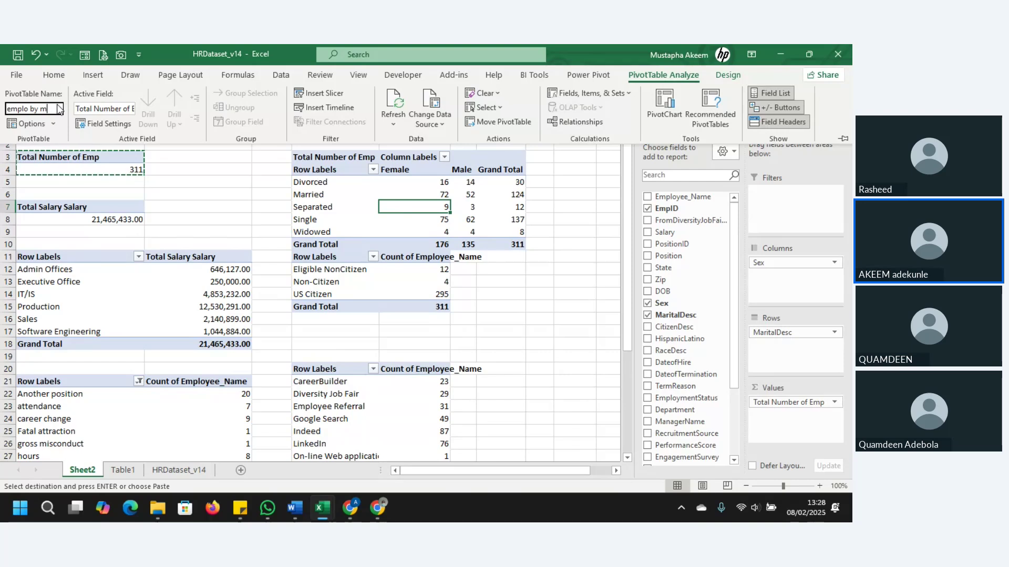
key(BackSpace)
key(BackSpace)
key(BackSpace)
key(BackSpace)
text(_marital)
key(Return)
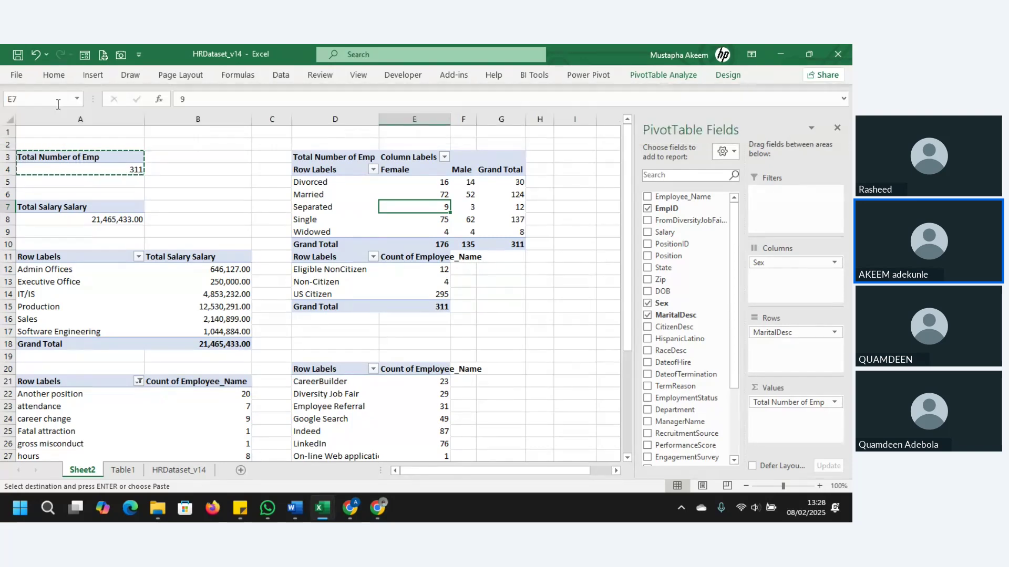
click(391, 192)
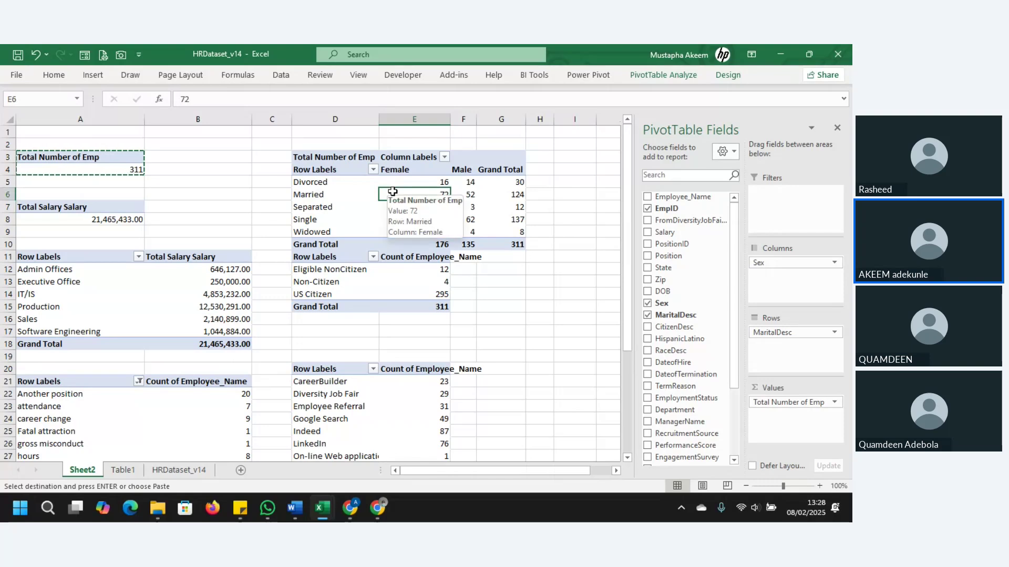
click(644, 76)
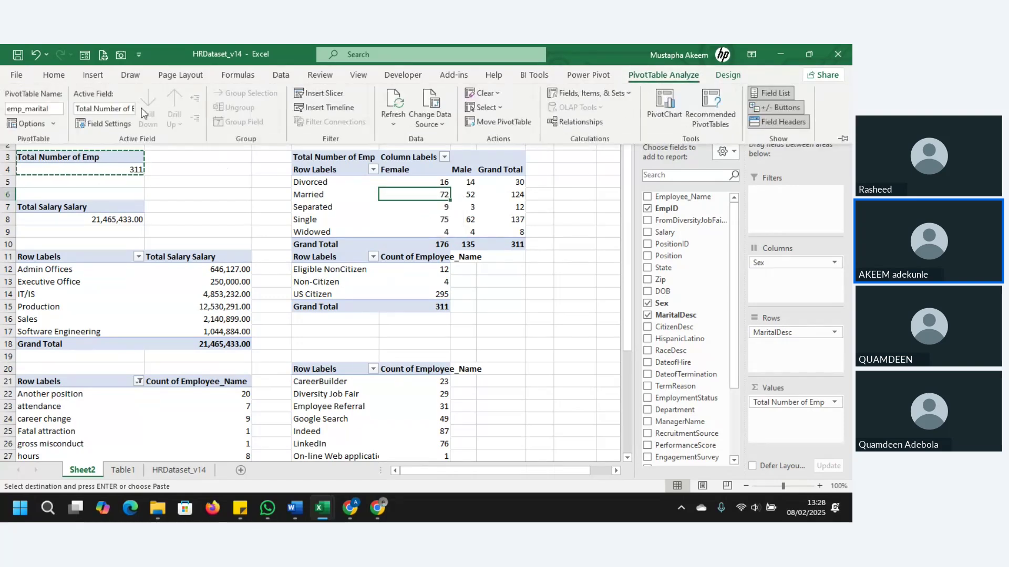
click(105, 124)
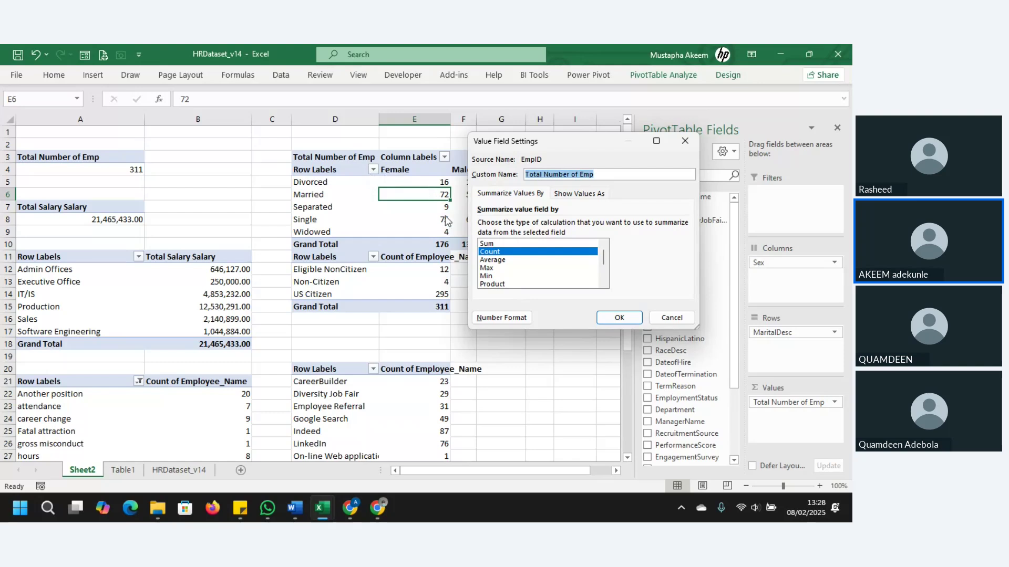
click(684, 141)
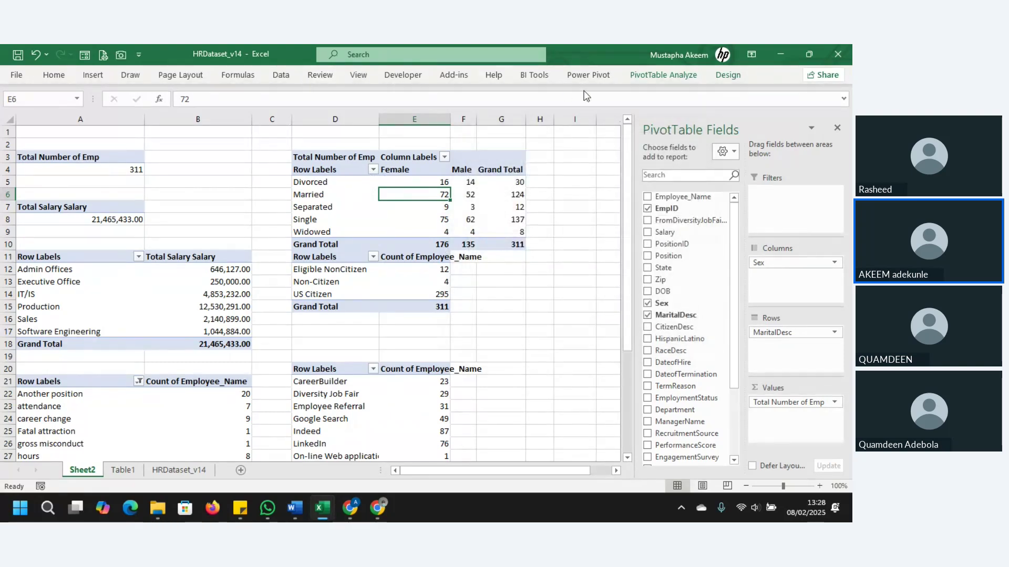
Step: Hide the PivotTable field list and display it again for the marital status PivotTable
click(648, 74)
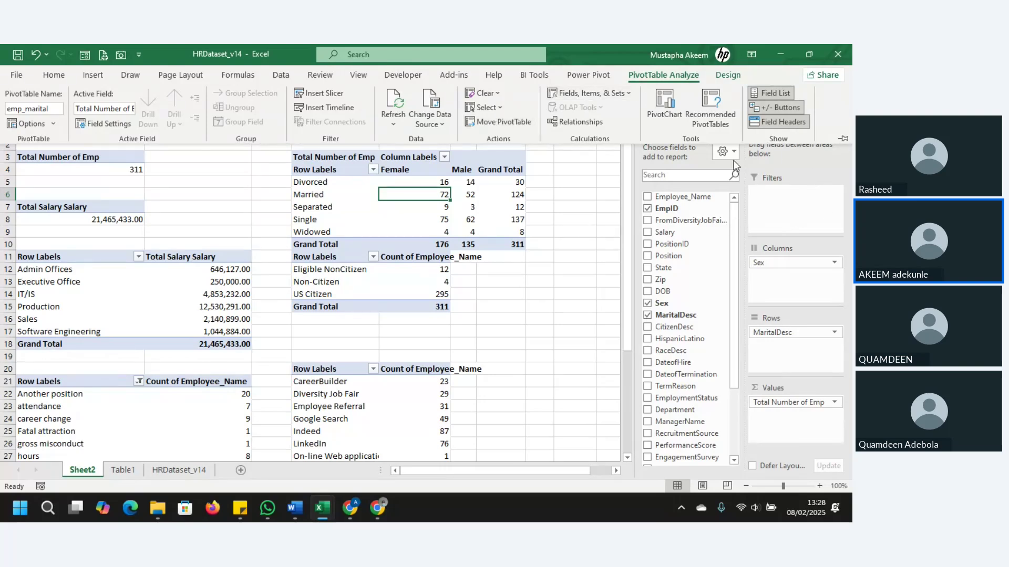
click(764, 93)
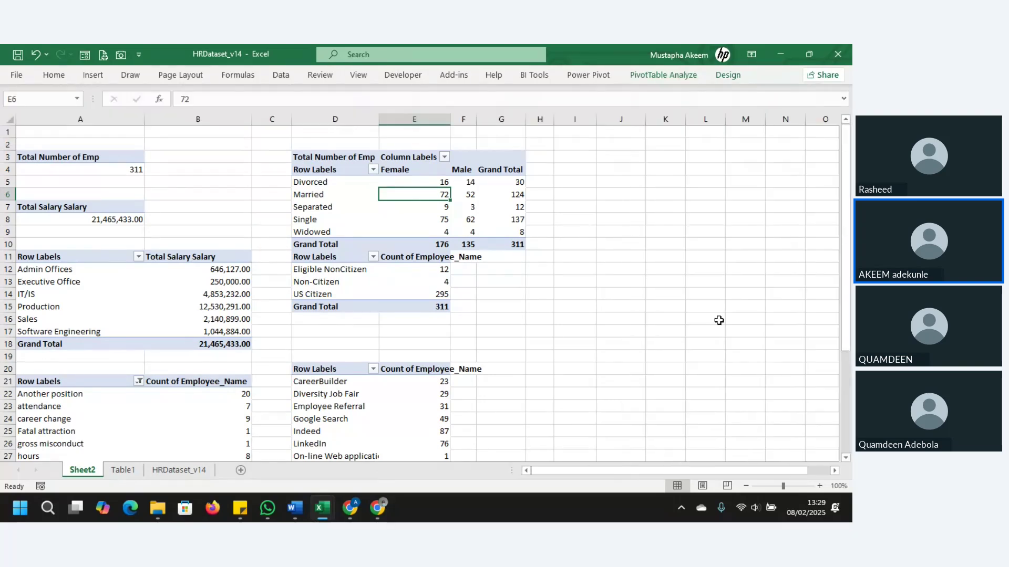
click(441, 206)
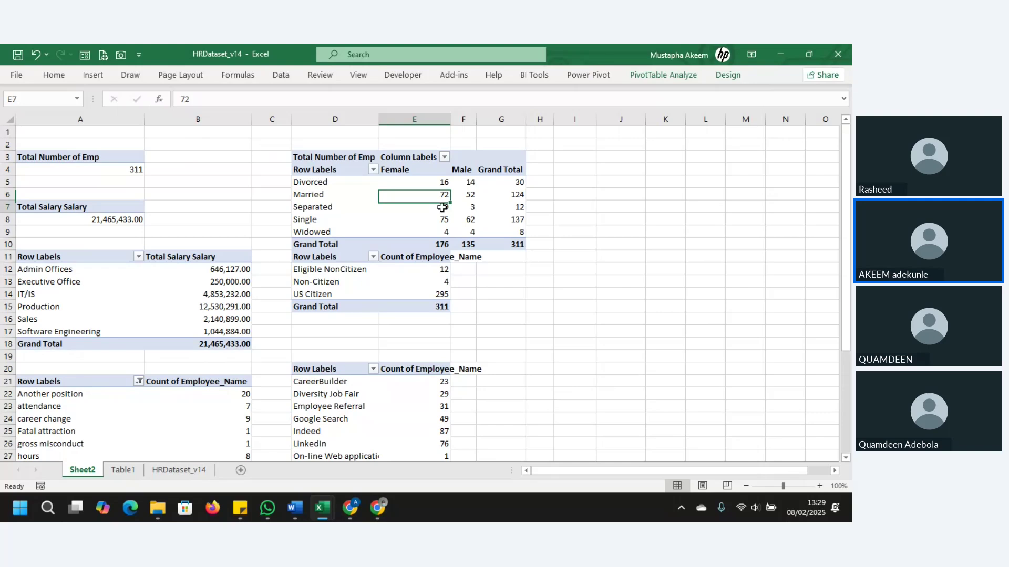
click(680, 77)
click(768, 92)
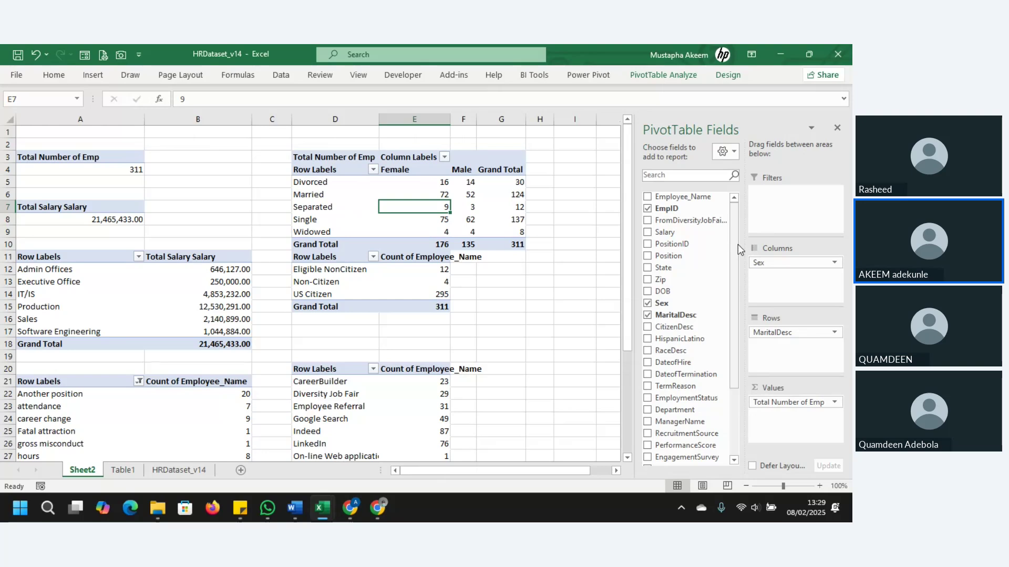
Step: Try turning off subtotals for the citizenship PivotTable at D11, and undo the change
click(357, 281)
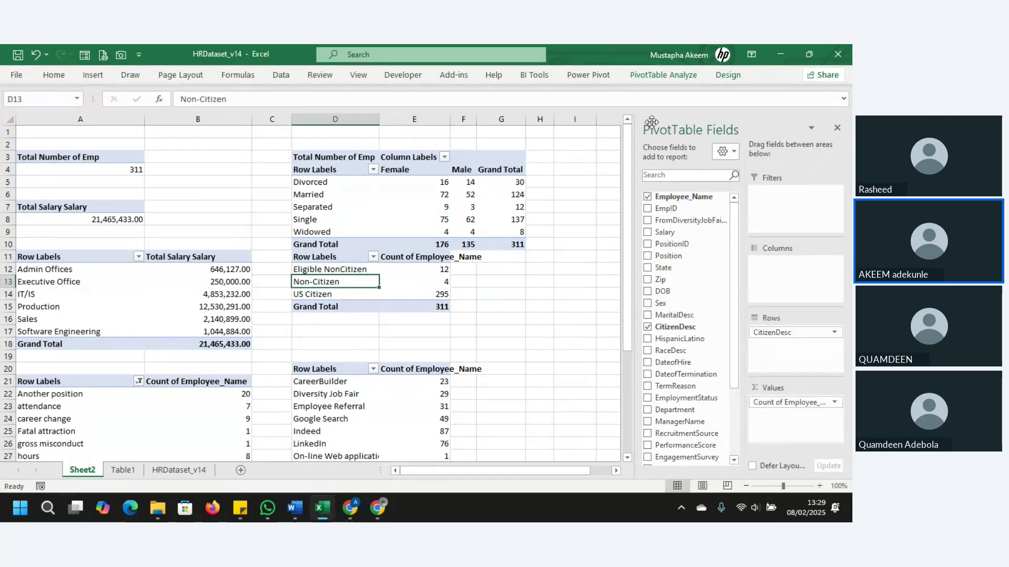
click(663, 75)
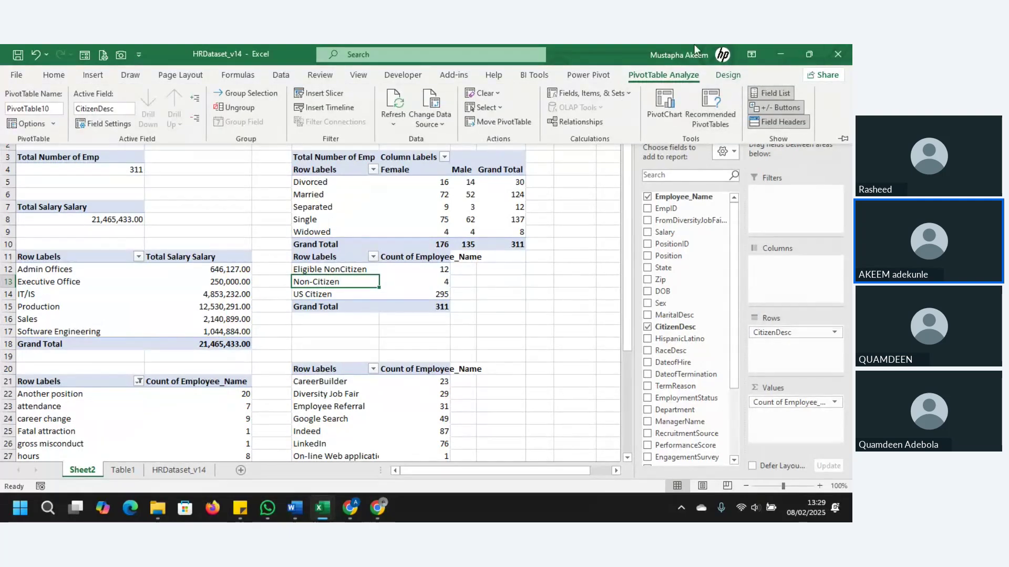
click(628, 94)
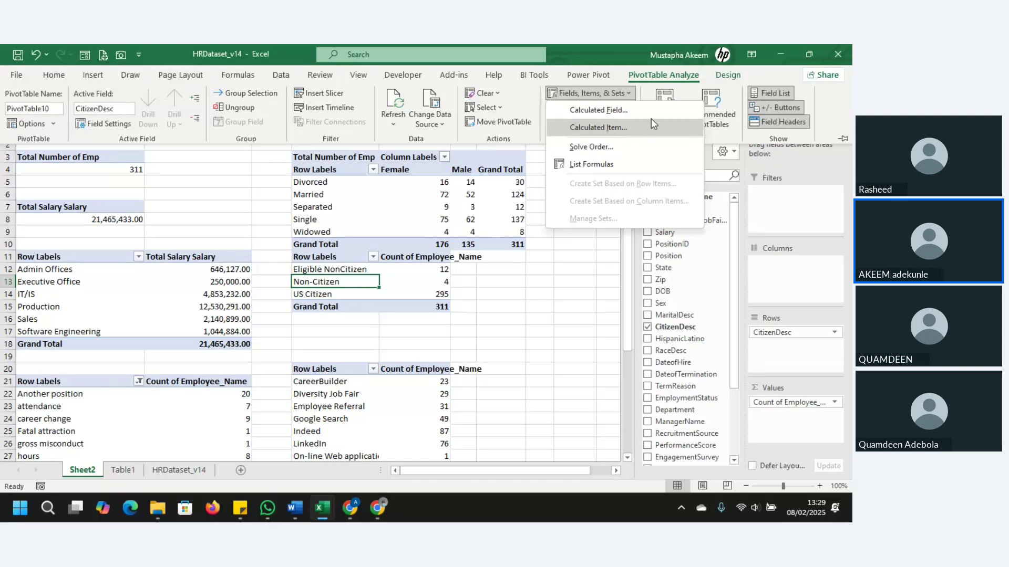
click(725, 75)
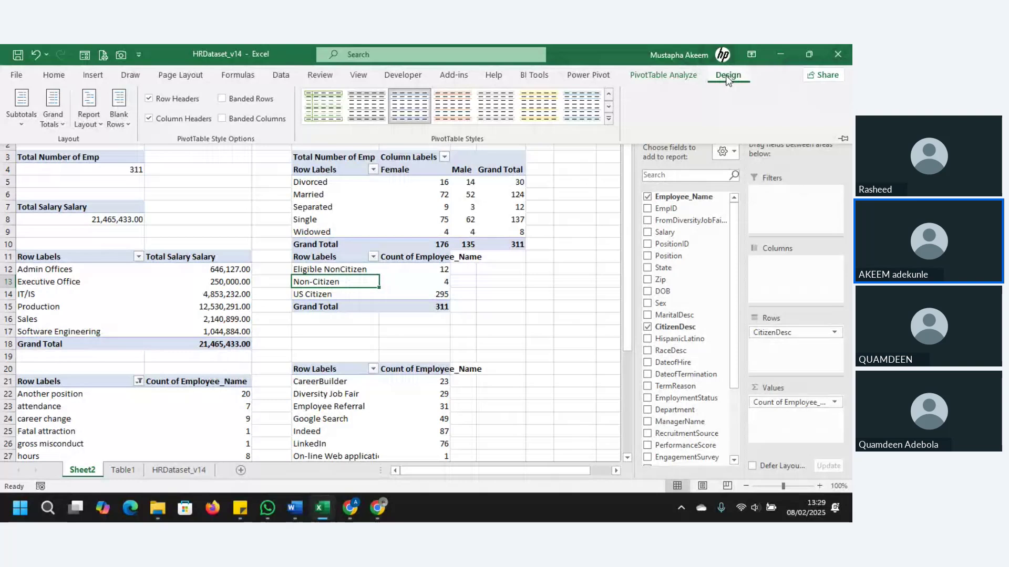
click(28, 126)
click(66, 150)
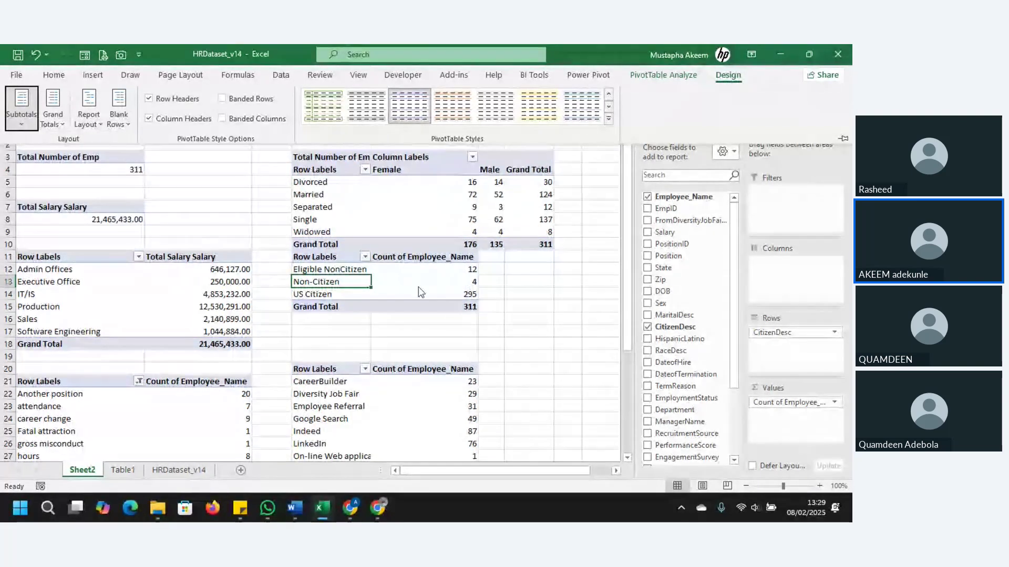
mouse_move(475, 273)
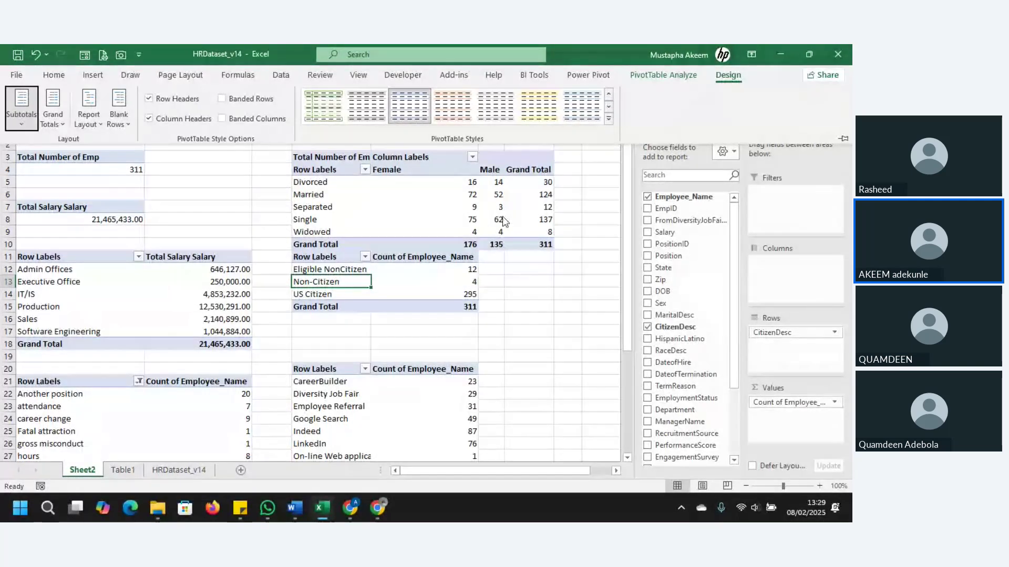
click(517, 260)
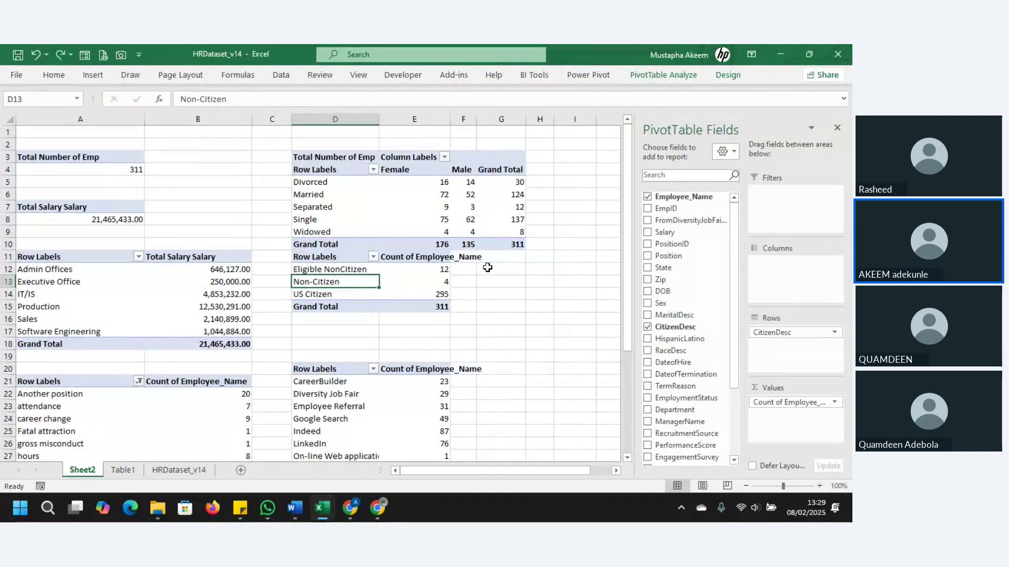
click(513, 266)
Step: Move the citizenship PivotTable in D11:E15 down one row so that it starts at D12
click(298, 254)
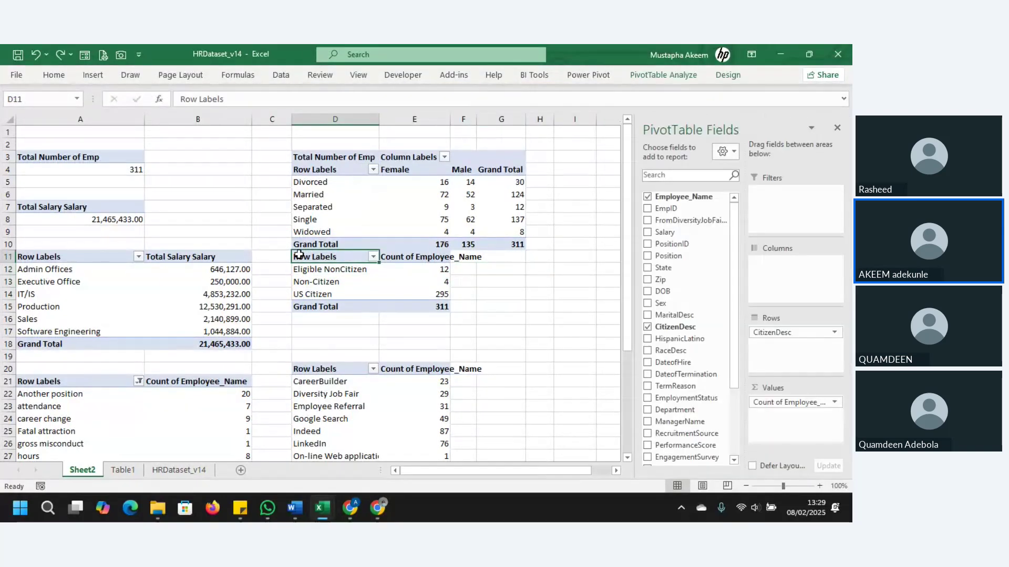
drag(298, 255, 421, 306)
key(ctrl+c)
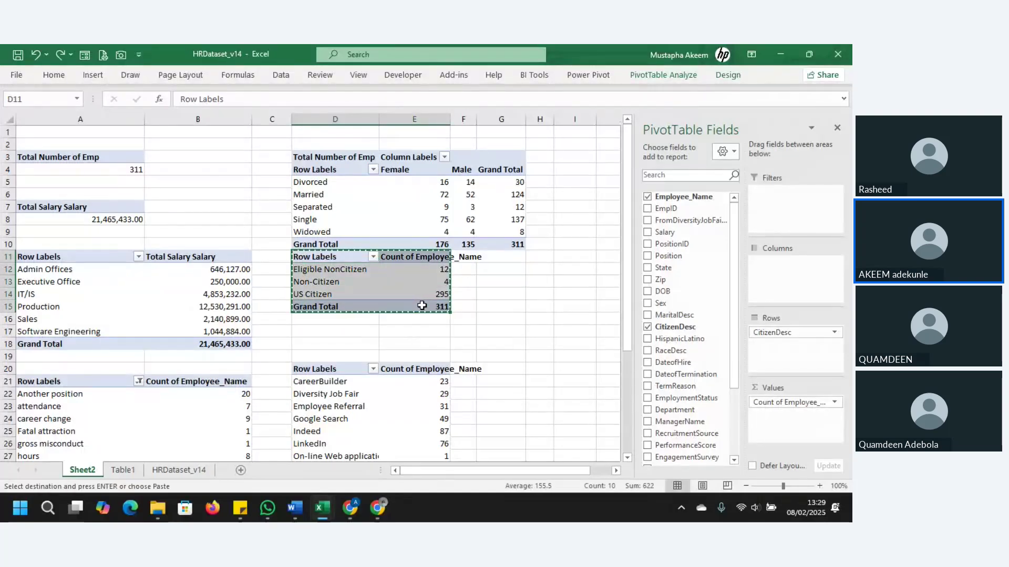
click(344, 273)
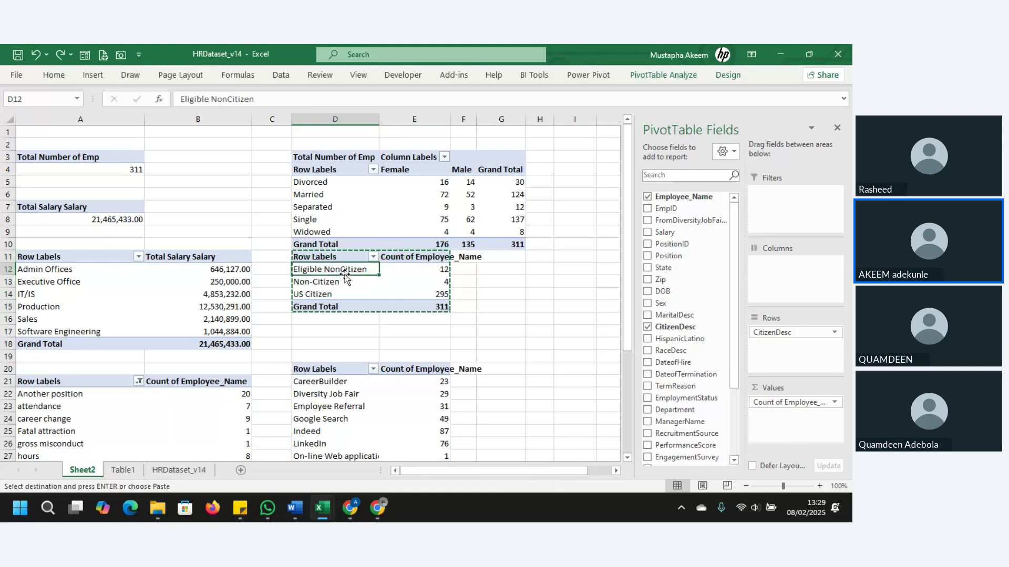
key(Return)
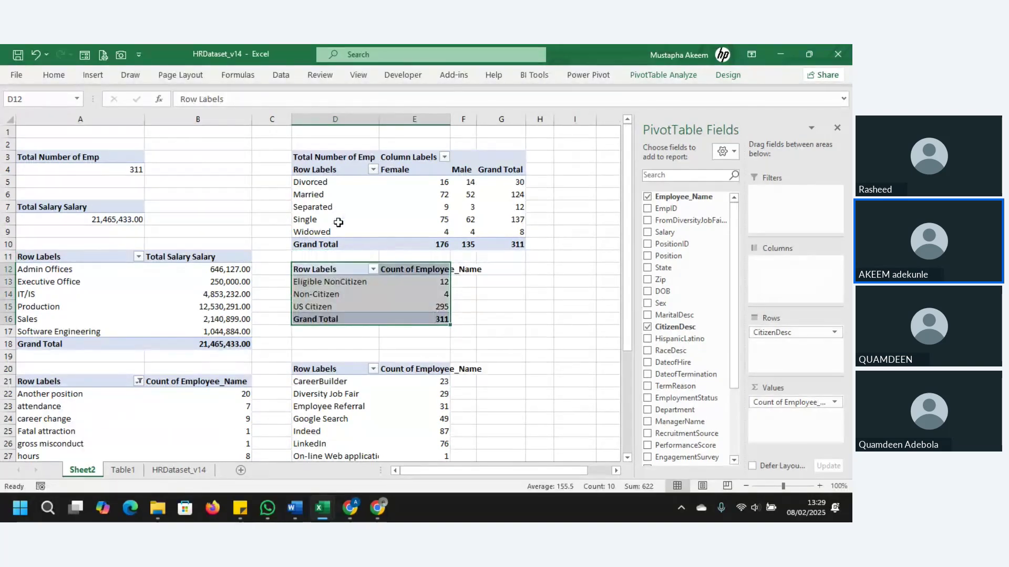
Step: Set the marital status PivotTable at D3 to not show subtotals
click(338, 223)
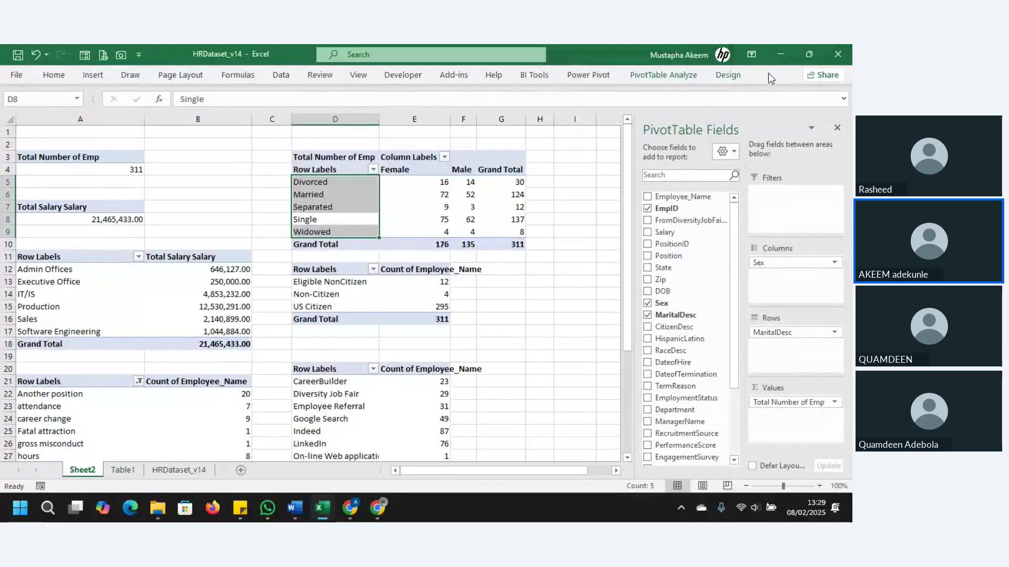
click(728, 75)
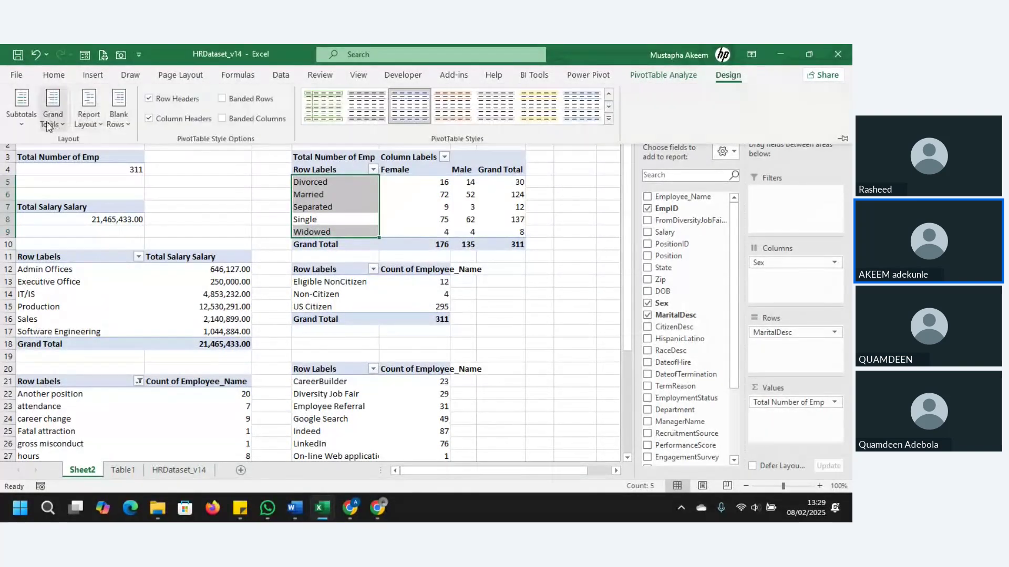
click(30, 125)
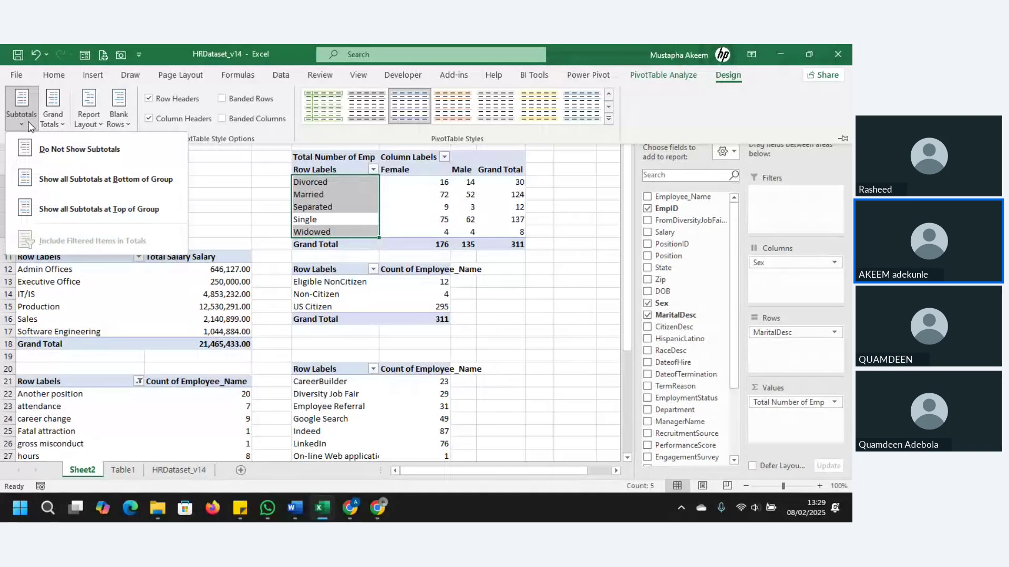
click(93, 149)
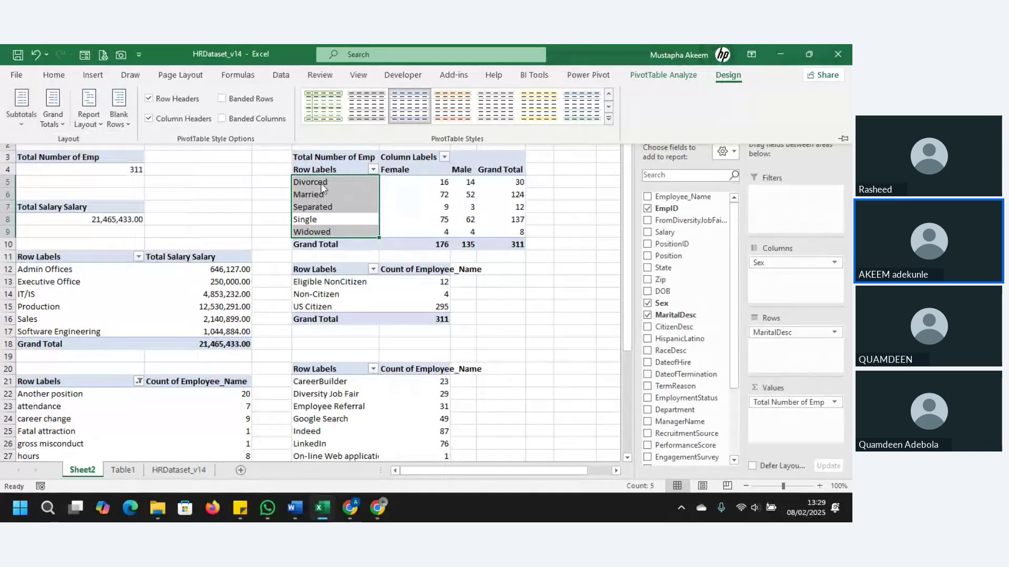
Step: Turn off grand totals for both rows and columns in the marital status PivotTable at D3
click(415, 219)
click(728, 75)
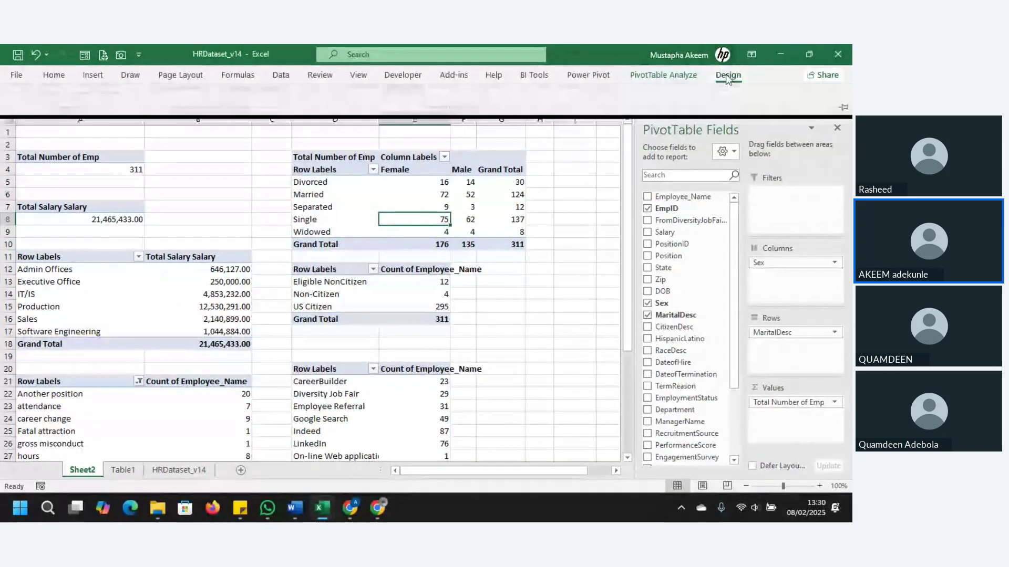
click(59, 126)
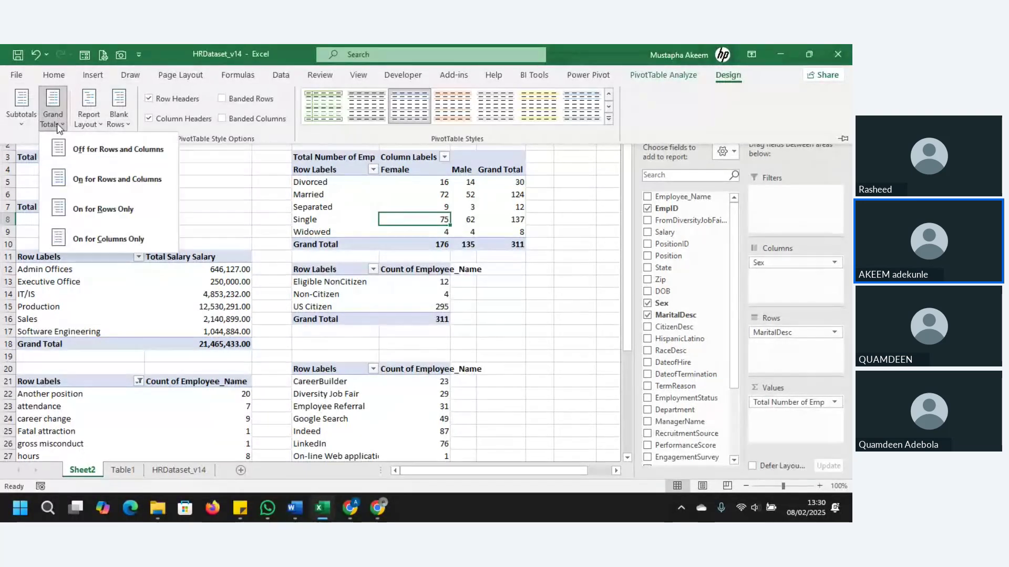
click(110, 158)
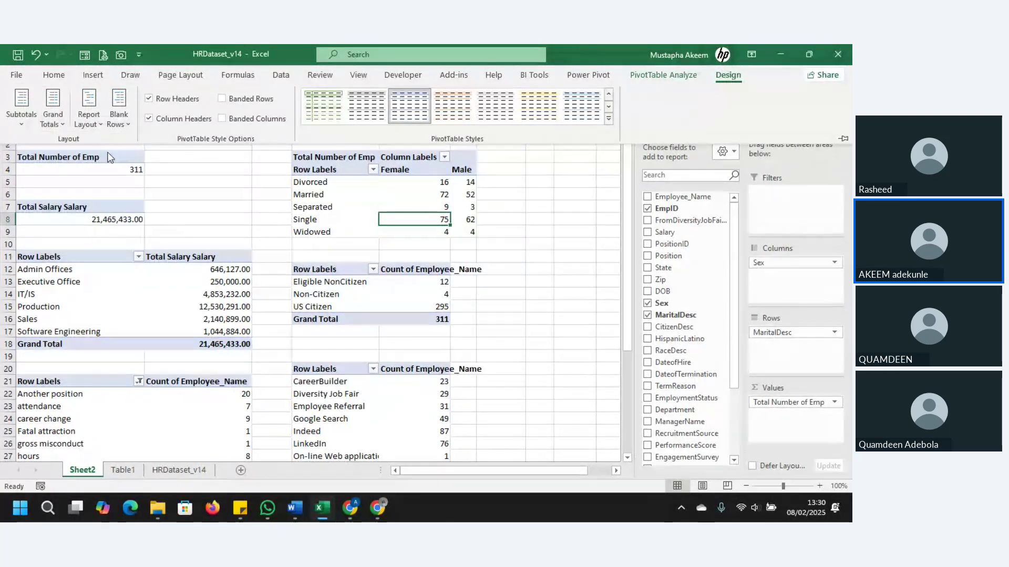
Step: Turn off grand totals for both rows and columns in the department salary PivotTable at A11
click(232, 308)
click(231, 308)
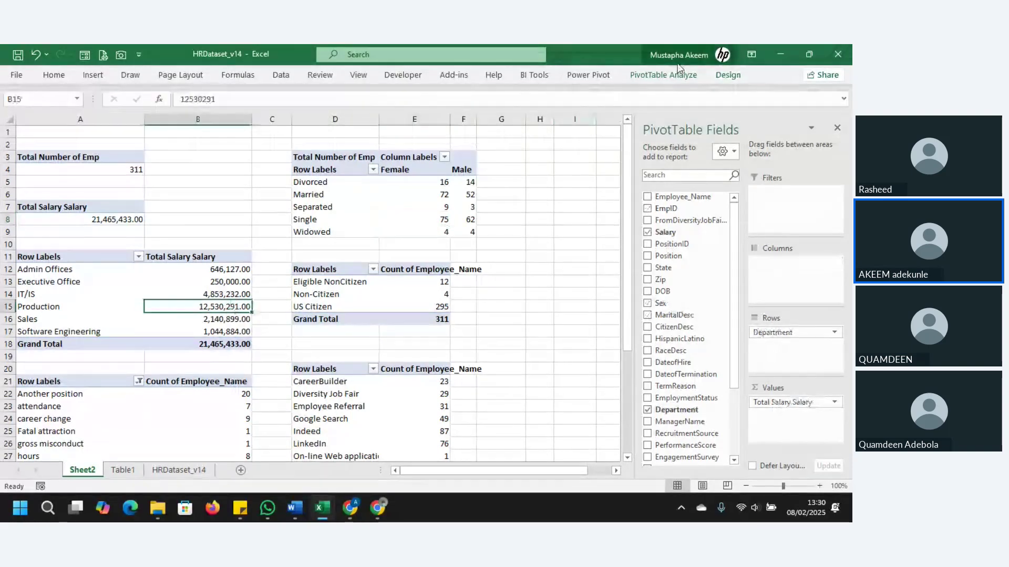
click(727, 75)
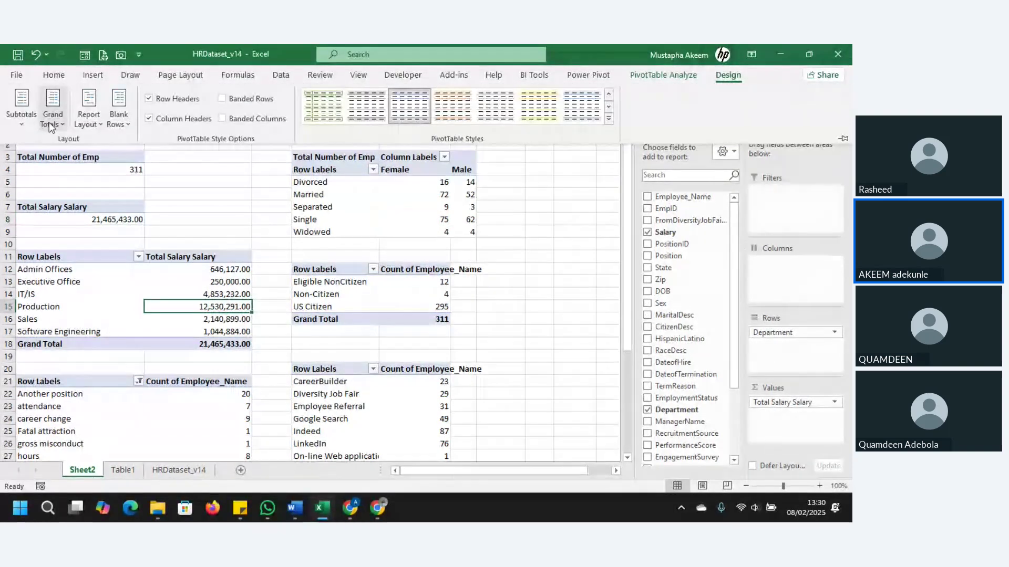
click(50, 126)
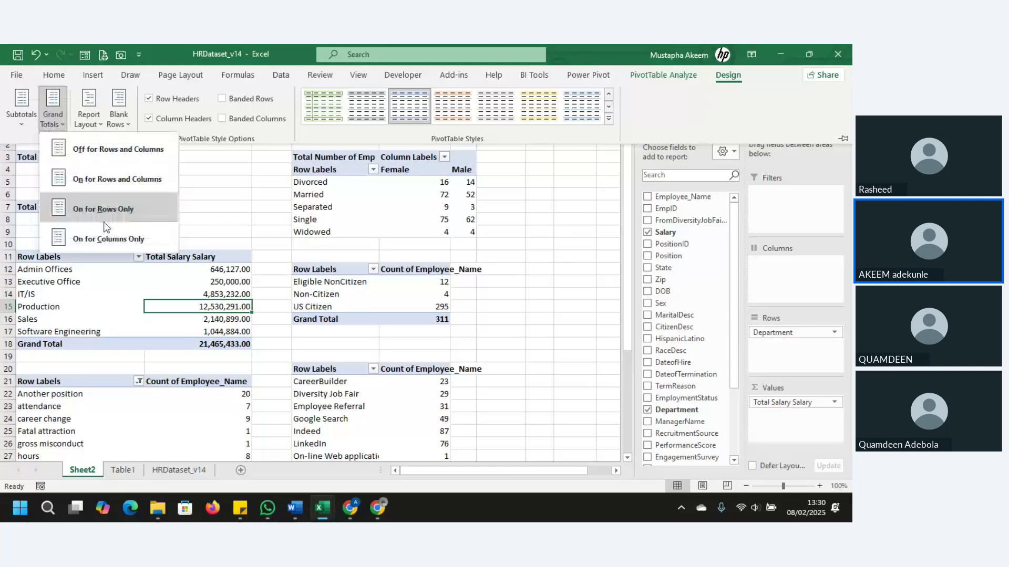
click(121, 150)
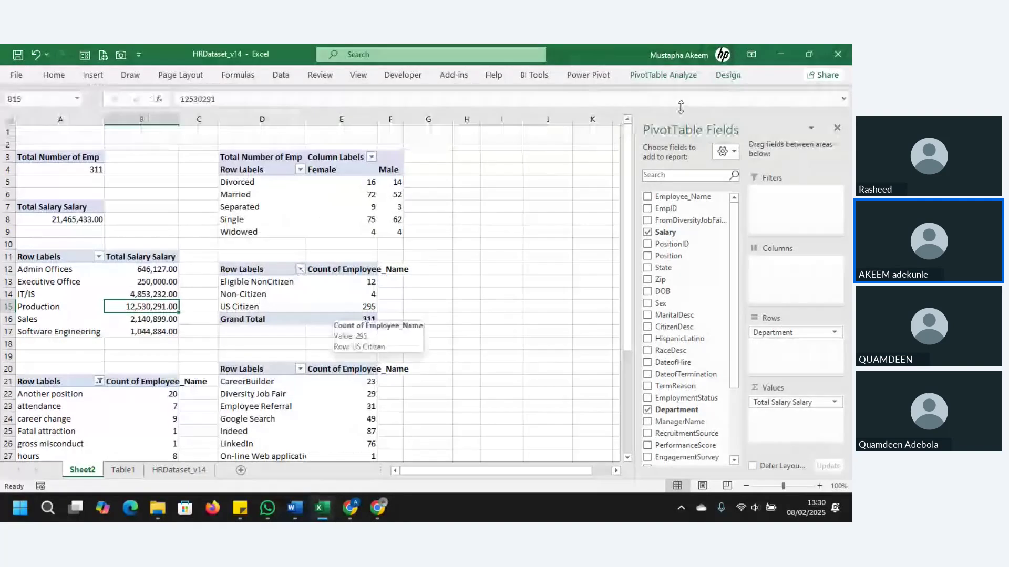
click(727, 75)
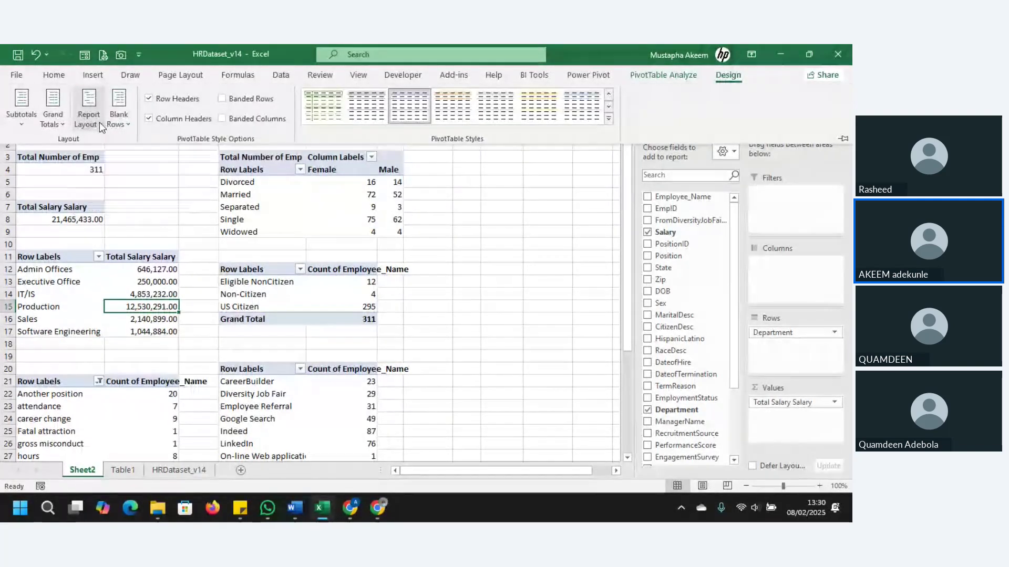
click(100, 125)
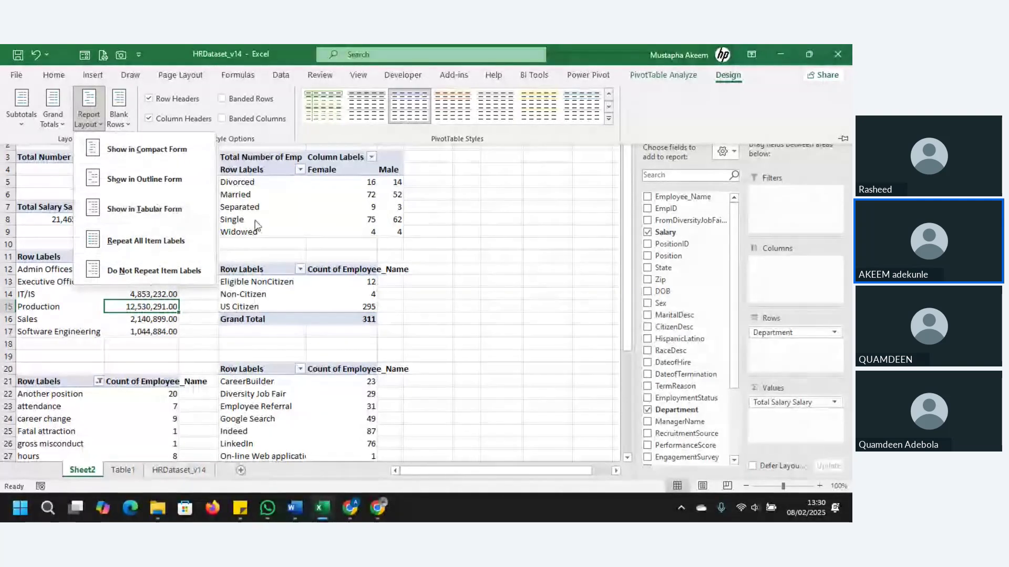
click(310, 191)
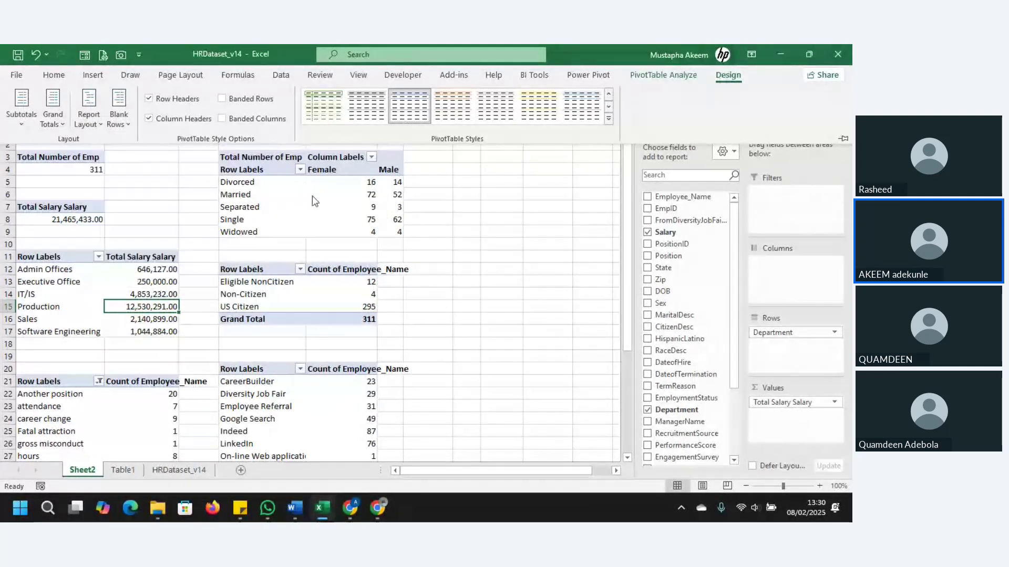
Step: Try the compact and outline report layouts on the marital status PivotTable at D3, and settle on tabular form
click(312, 196)
click(303, 196)
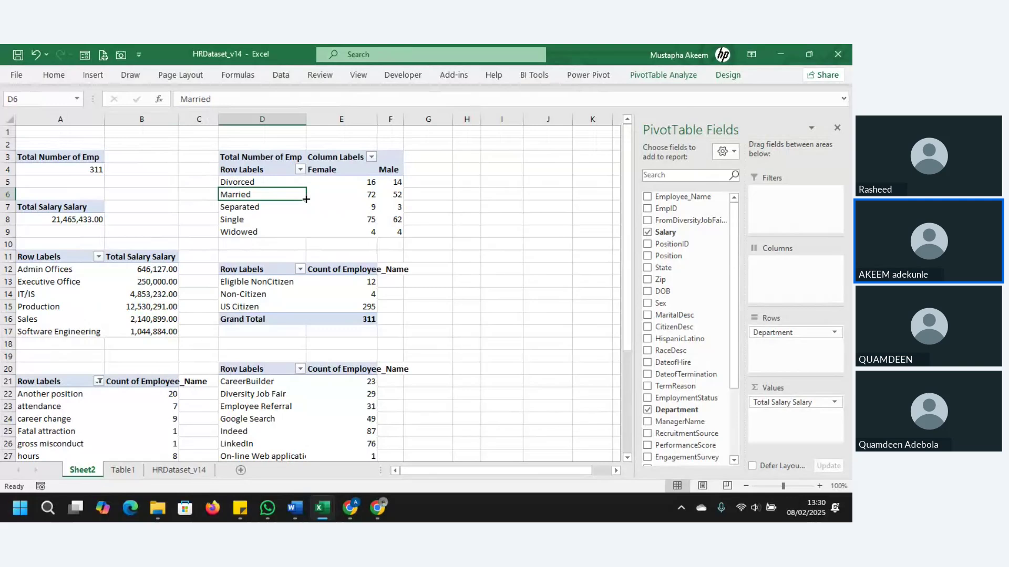
click(734, 77)
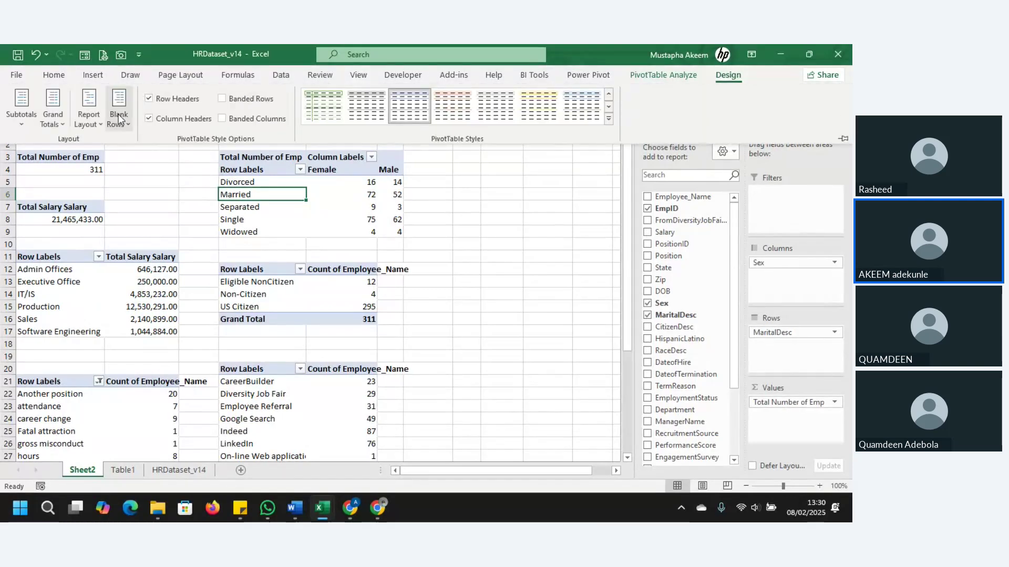
click(88, 110)
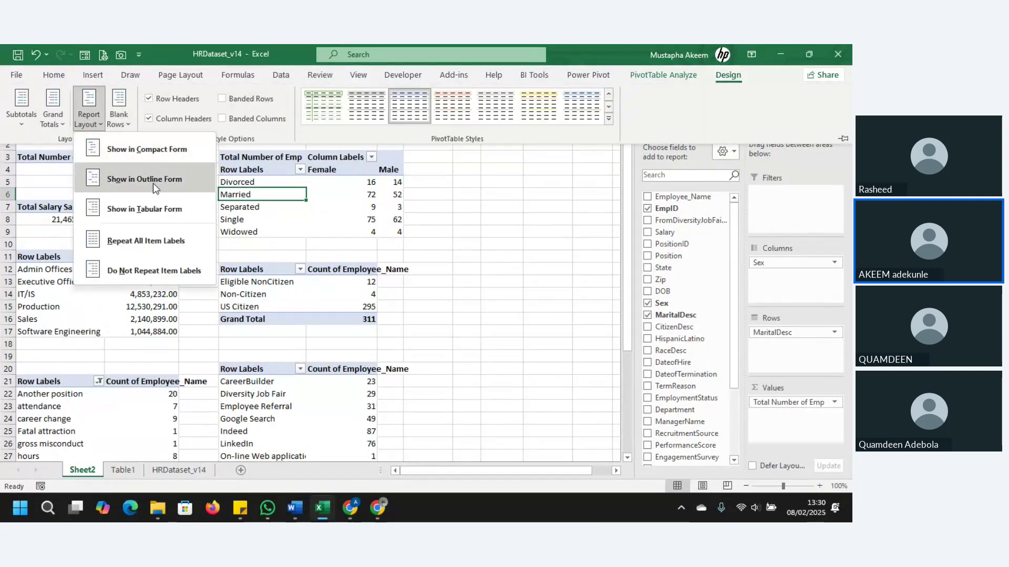
click(153, 158)
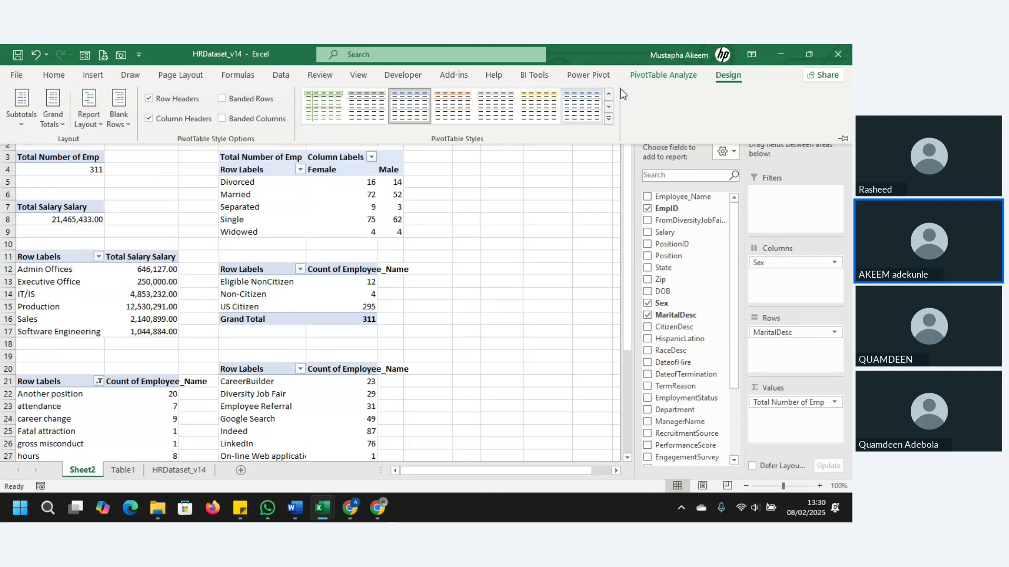
click(91, 120)
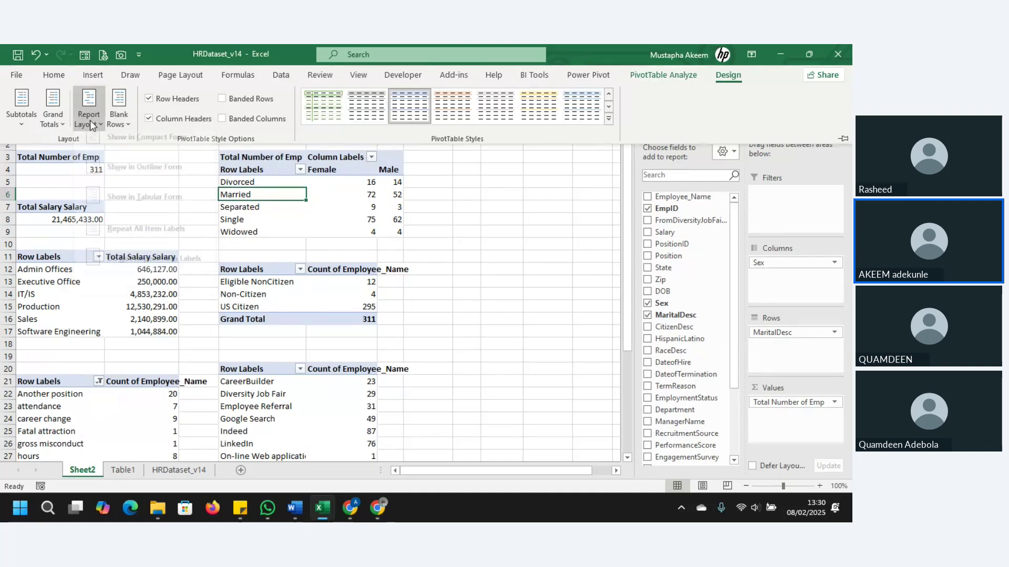
click(131, 189)
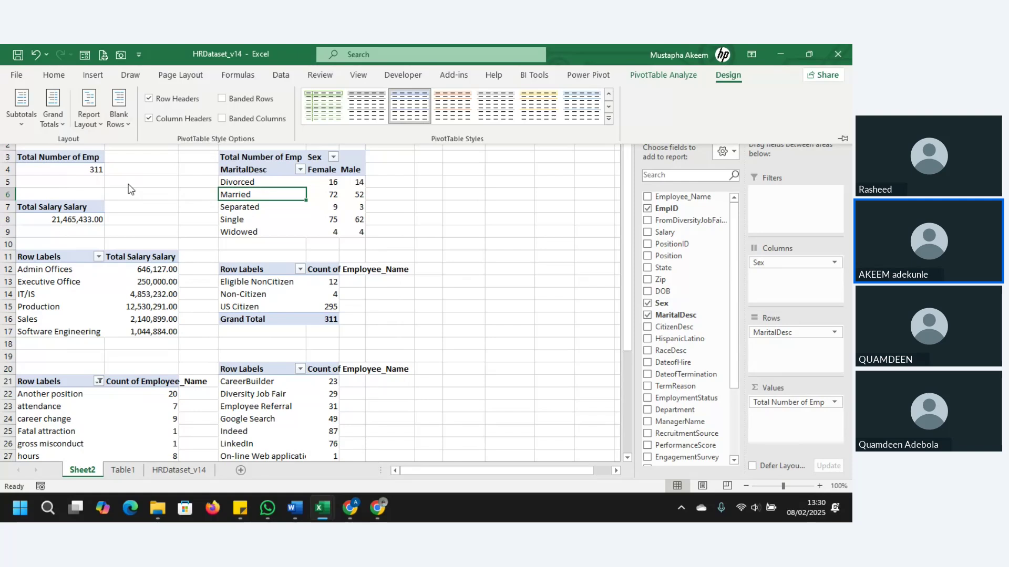
click(90, 123)
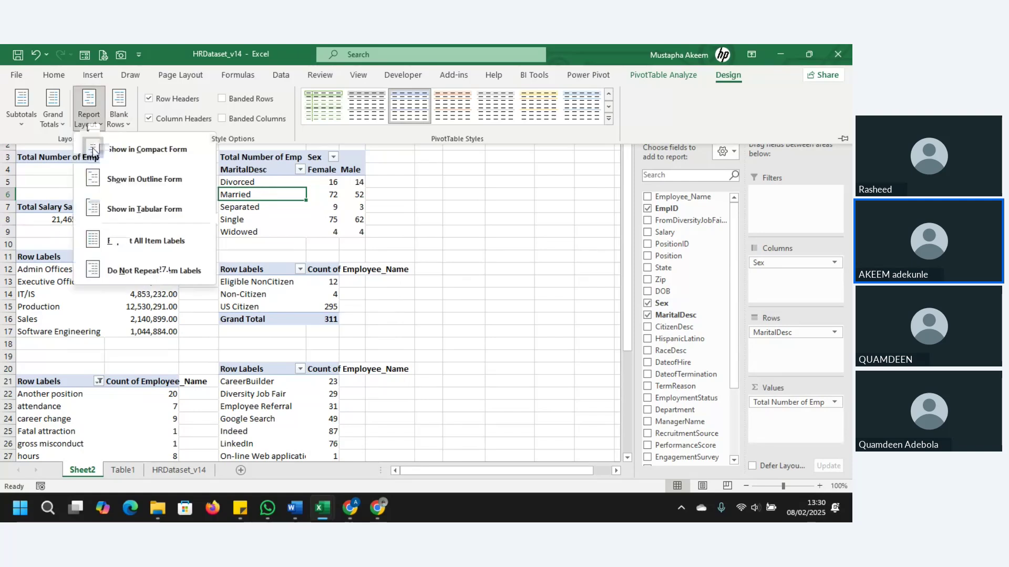
click(135, 211)
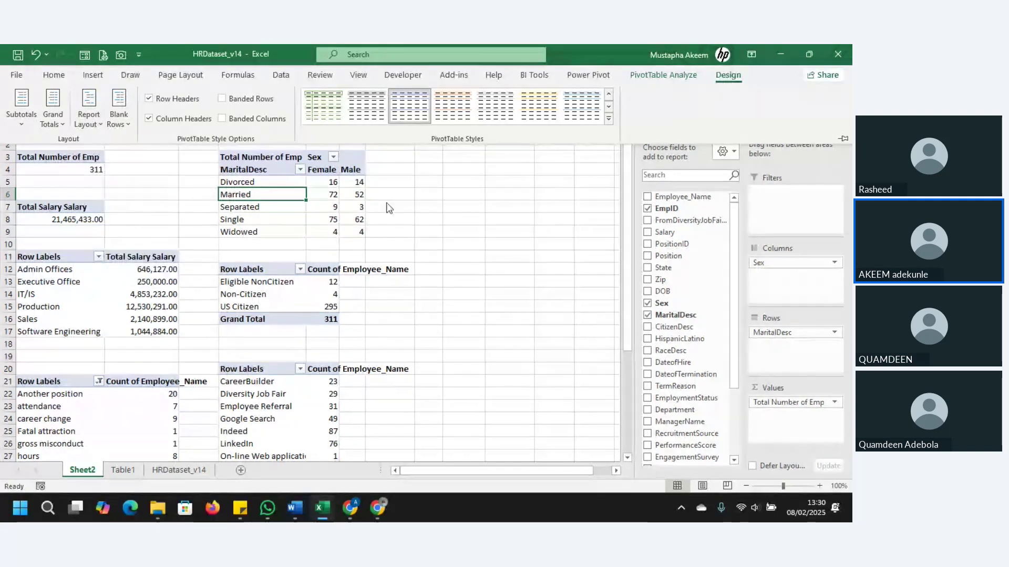
Step: Turn the marital status PivotTable's row and column header formatting off and back on, and browse the PivotTable styles without applying one
click(288, 204)
click(255, 153)
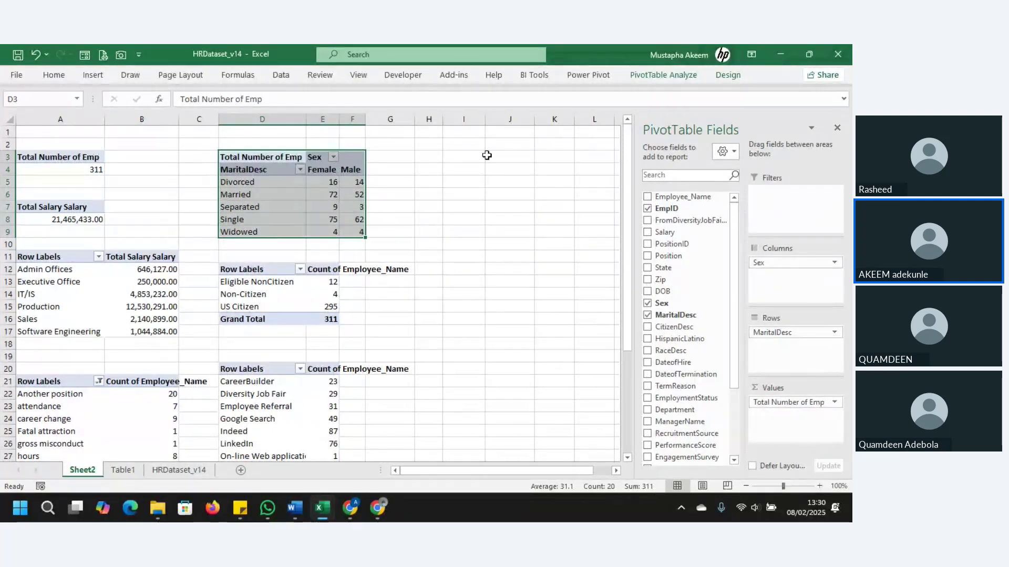
click(728, 75)
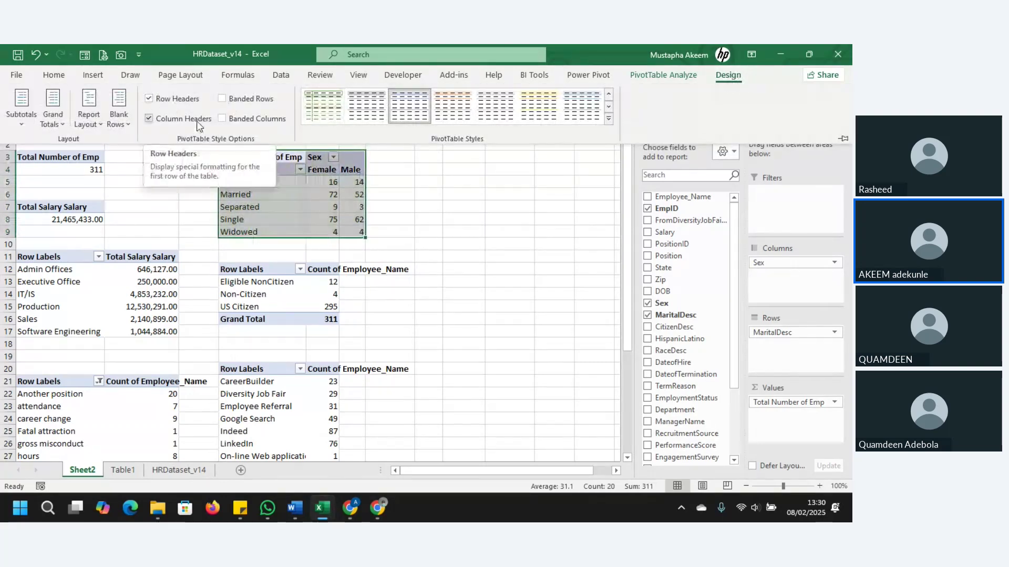
click(149, 98)
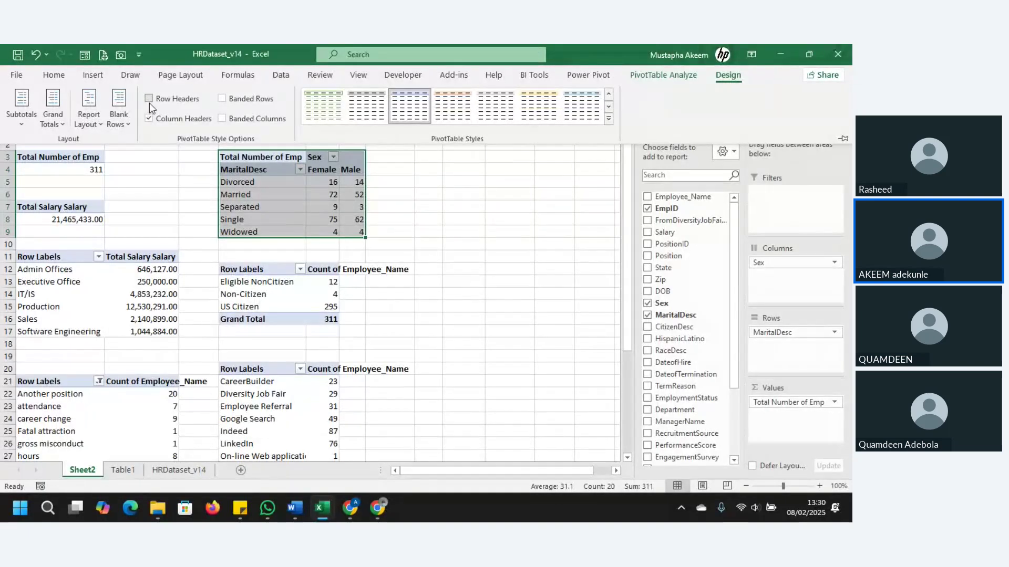
click(149, 119)
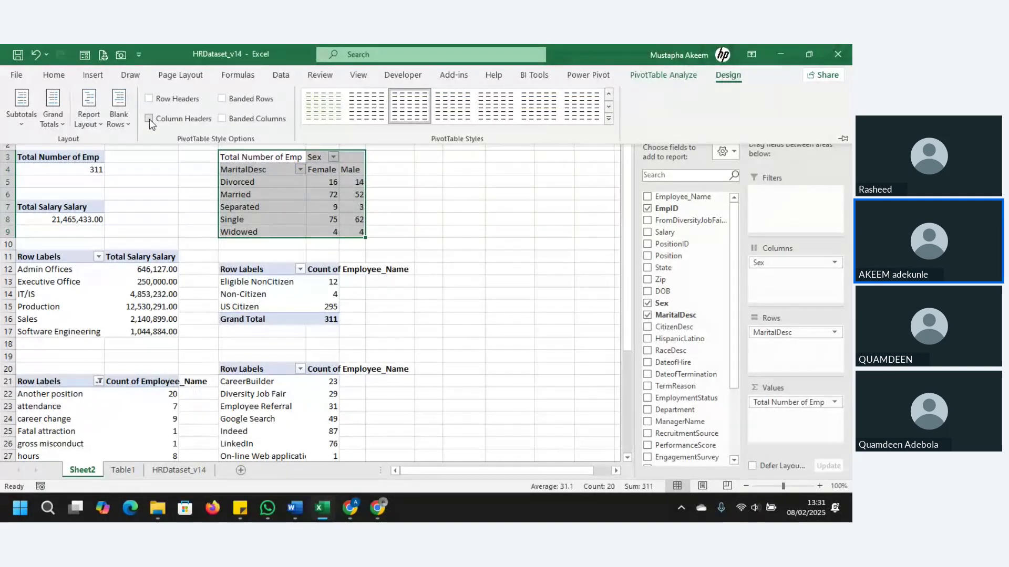
click(149, 119)
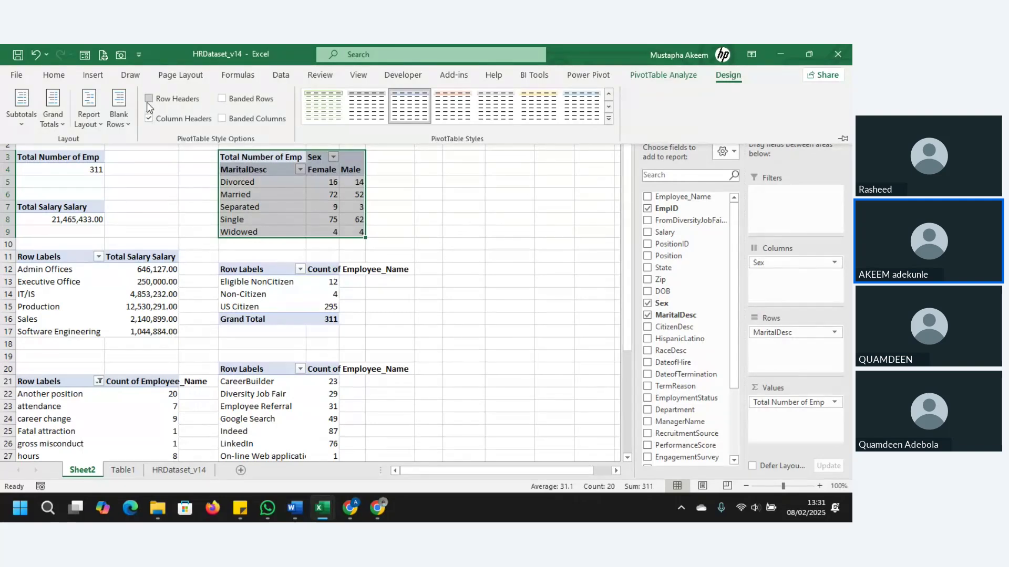
click(148, 99)
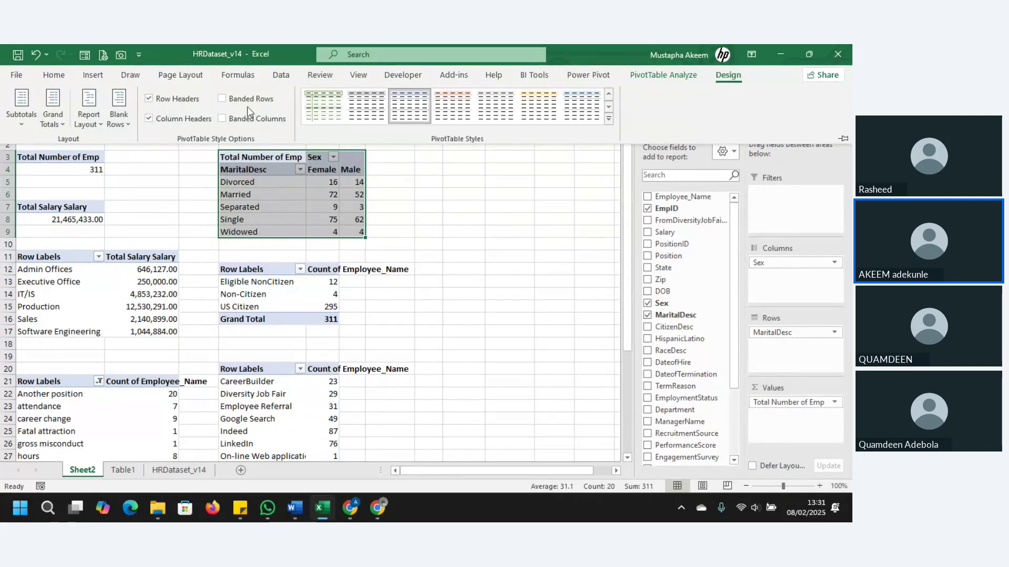
click(608, 119)
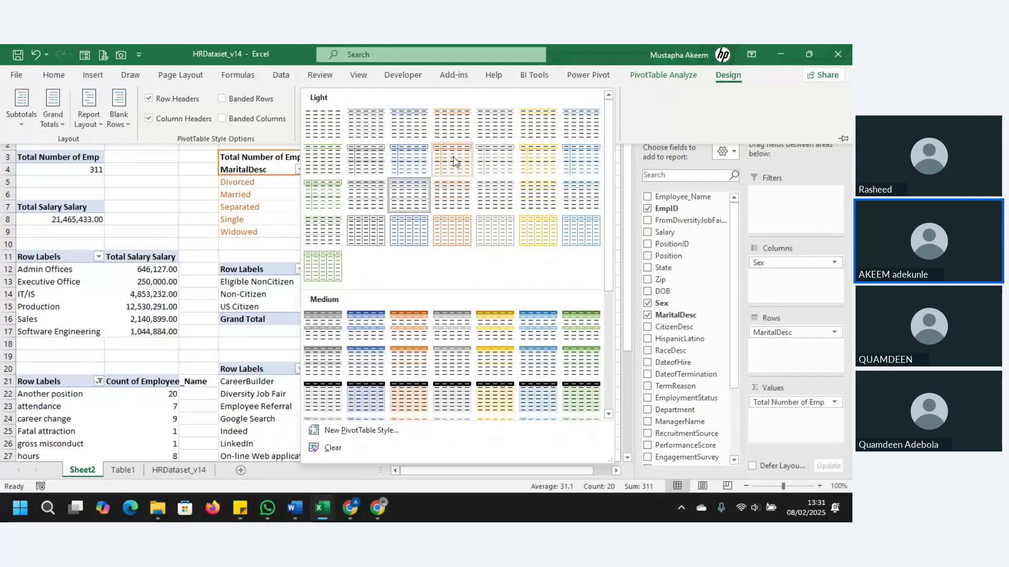
click(278, 92)
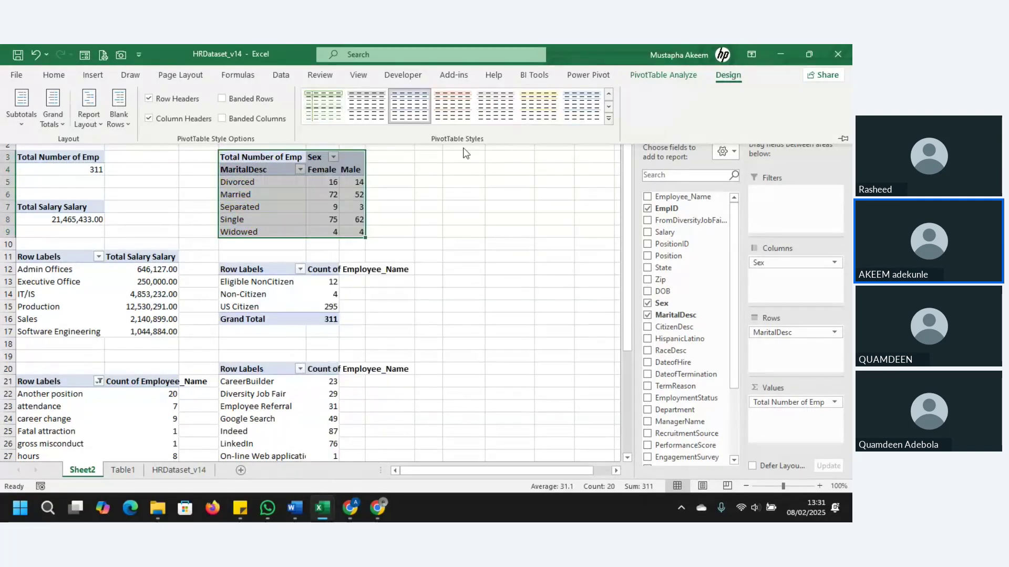
Step: Apply the option to insert a blank line after each item in the marital status PivotTable at D3
click(128, 124)
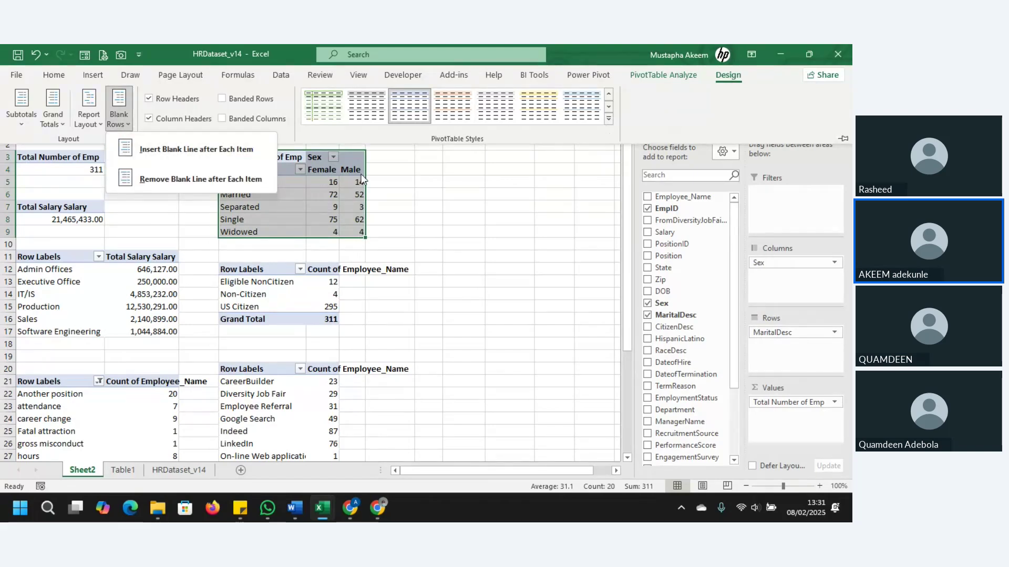
click(170, 162)
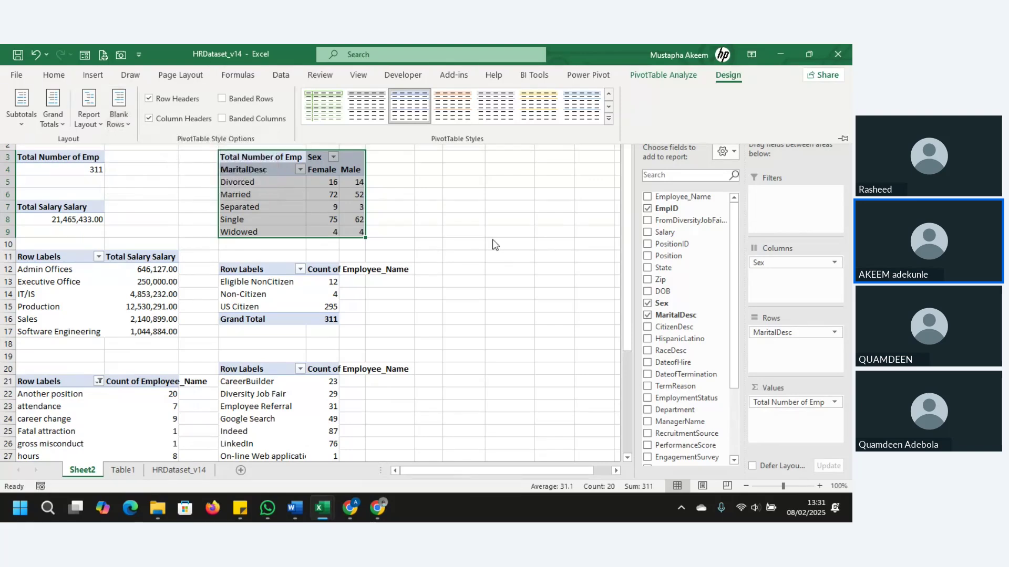
click(517, 254)
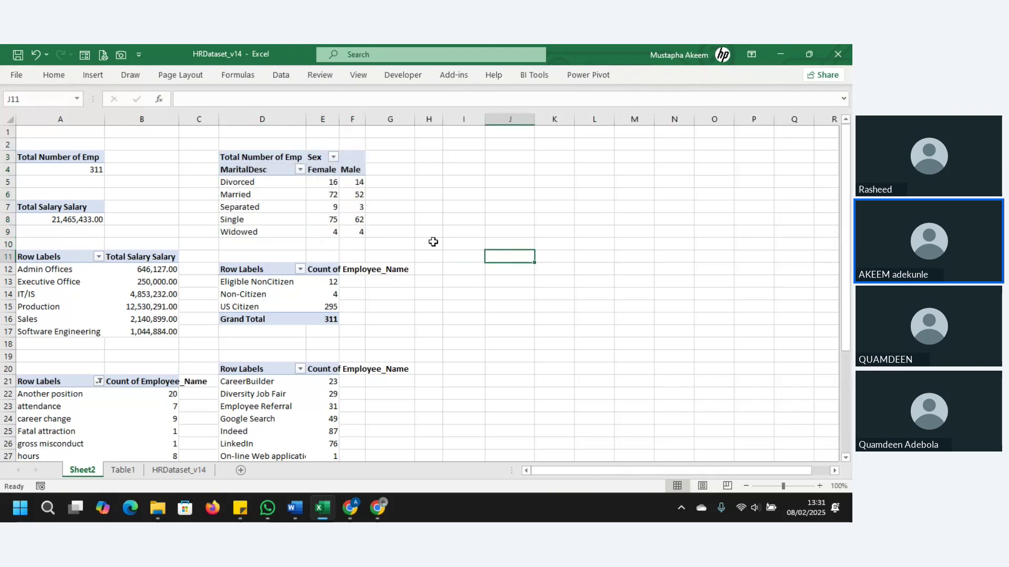
click(249, 389)
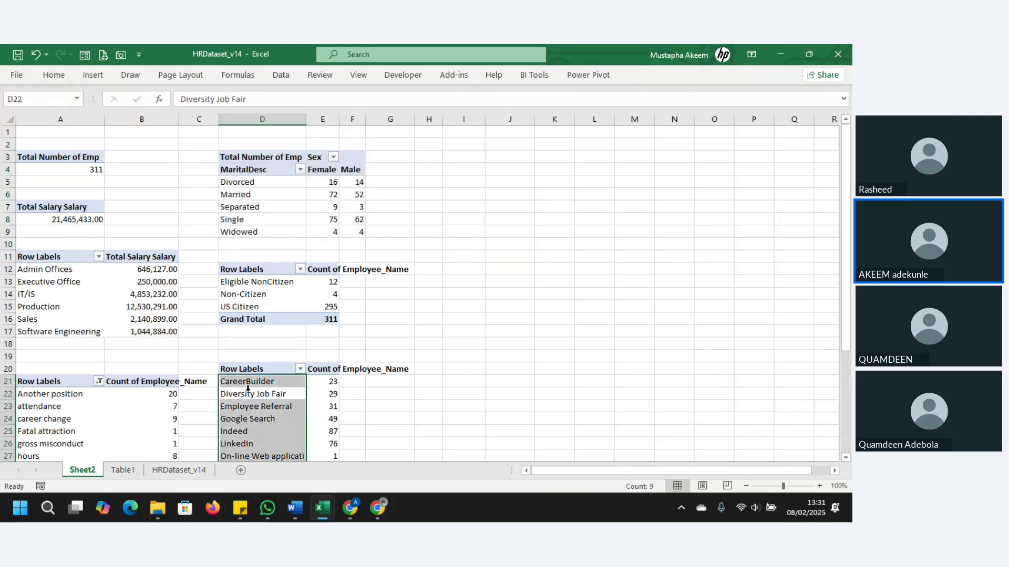
click(603, 356)
Step: Copy the total number of employees PivotTable in A3:A4 and paste it at J4
drag(39, 156, 78, 168)
key(ctrl+c)
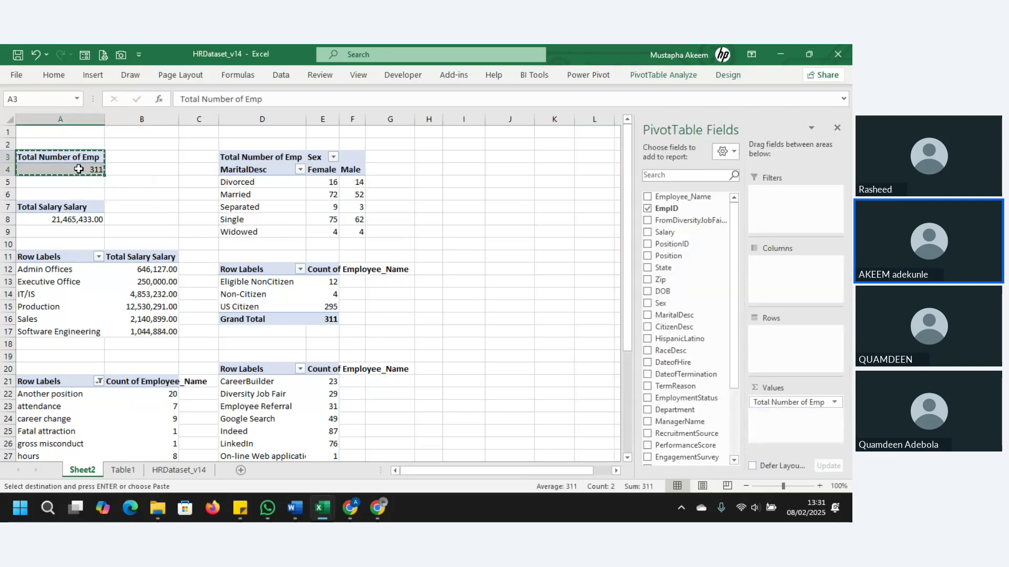
click(500, 170)
key(ctrl+v)
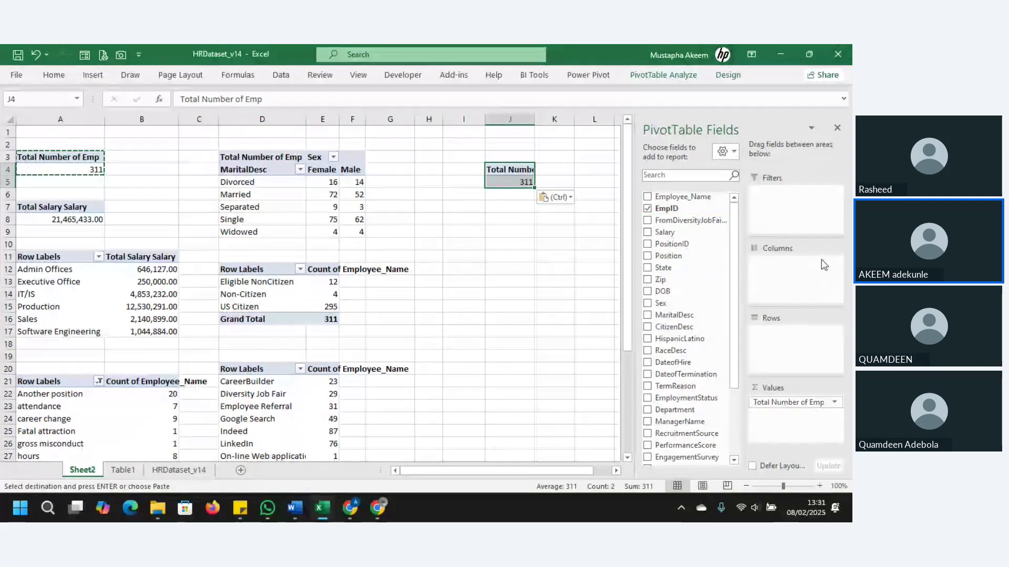
Step: Add Department and, beneath it, AGE BAND as row fields of the PivotTable at J4
drag(735, 248, 748, 324)
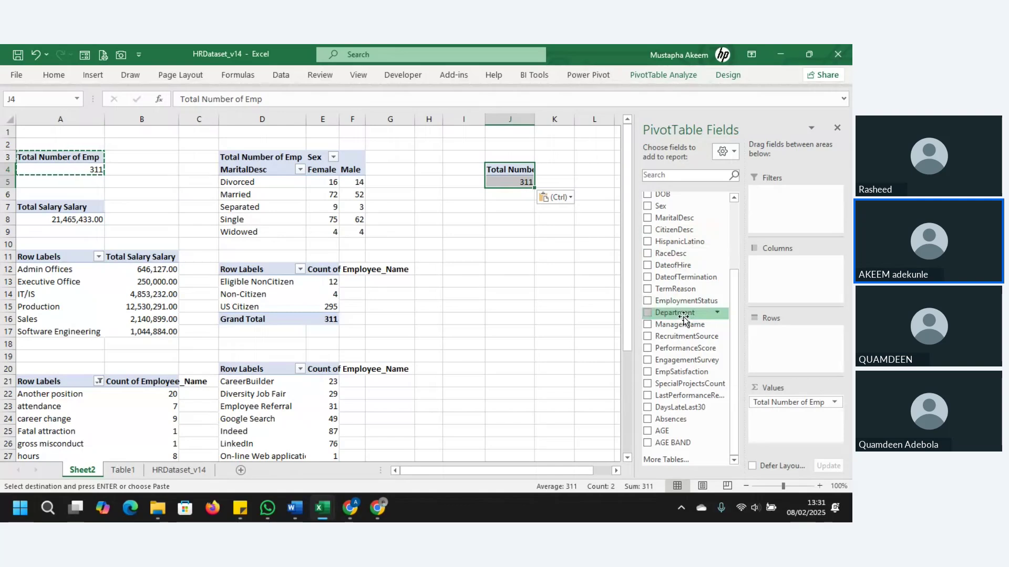
drag(683, 317, 777, 342)
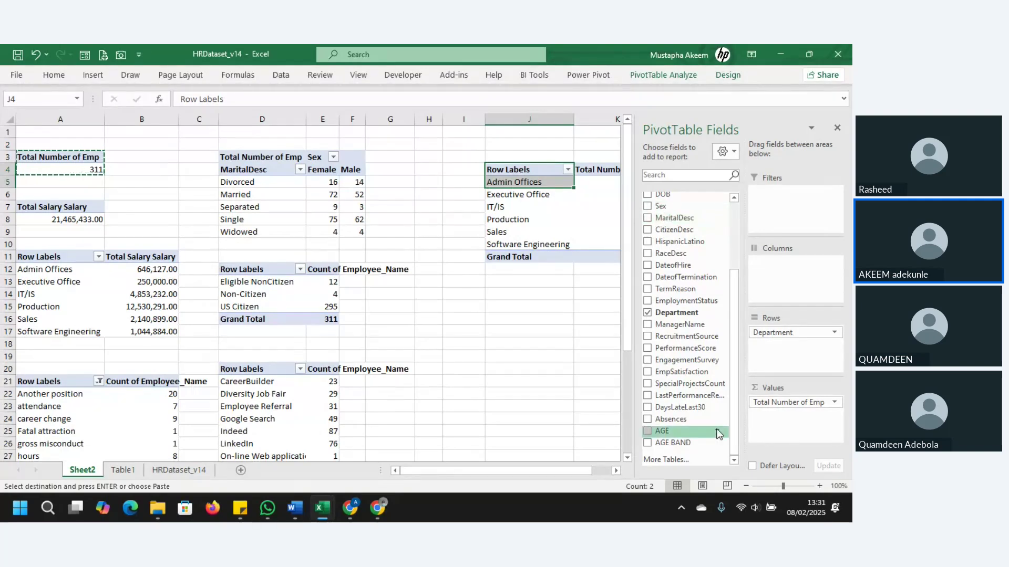
drag(683, 447, 767, 349)
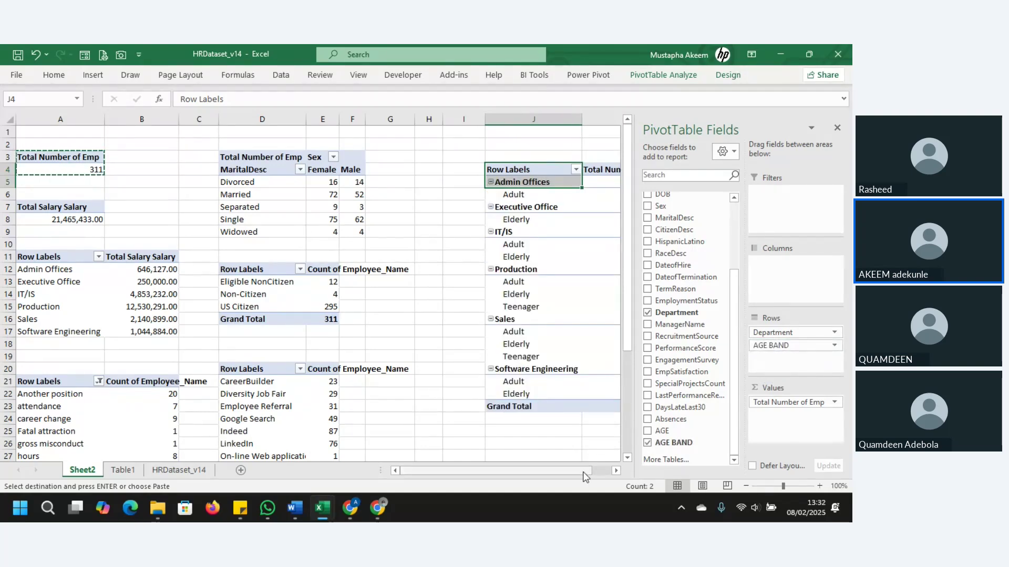
Step: Insert a blank line after each item in the department and age band PivotTable at J4
drag(578, 474, 606, 476)
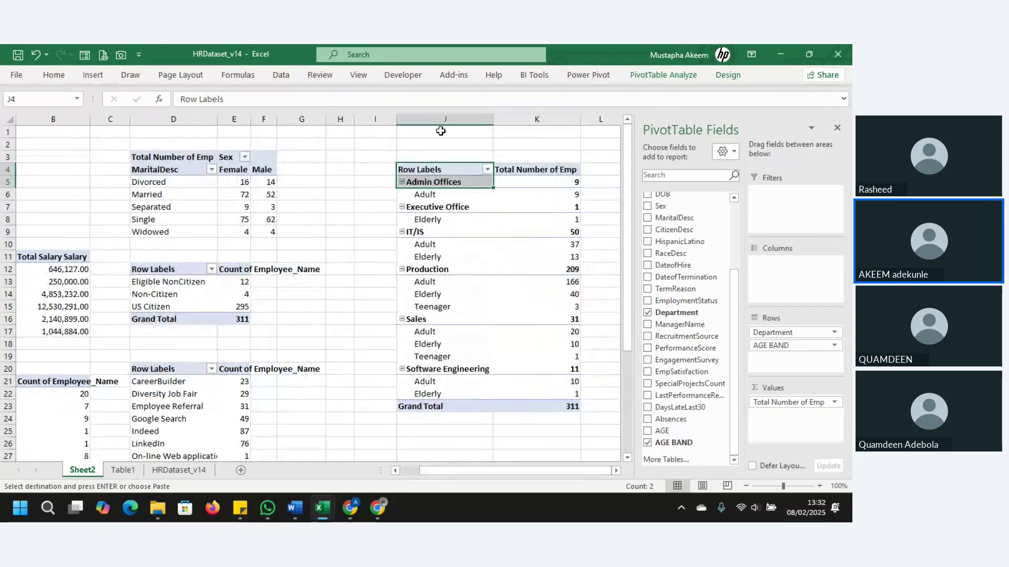
click(720, 76)
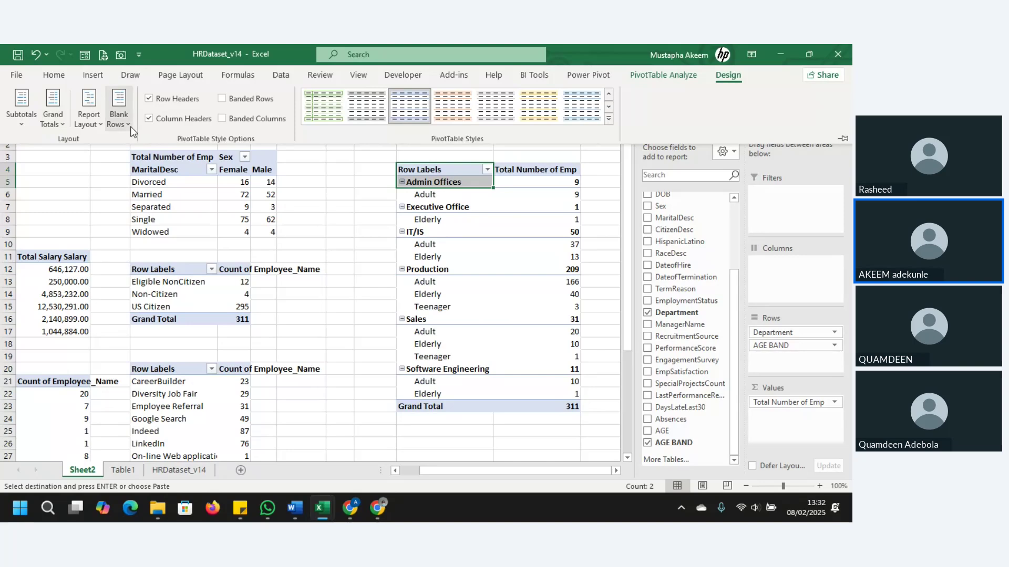
click(119, 113)
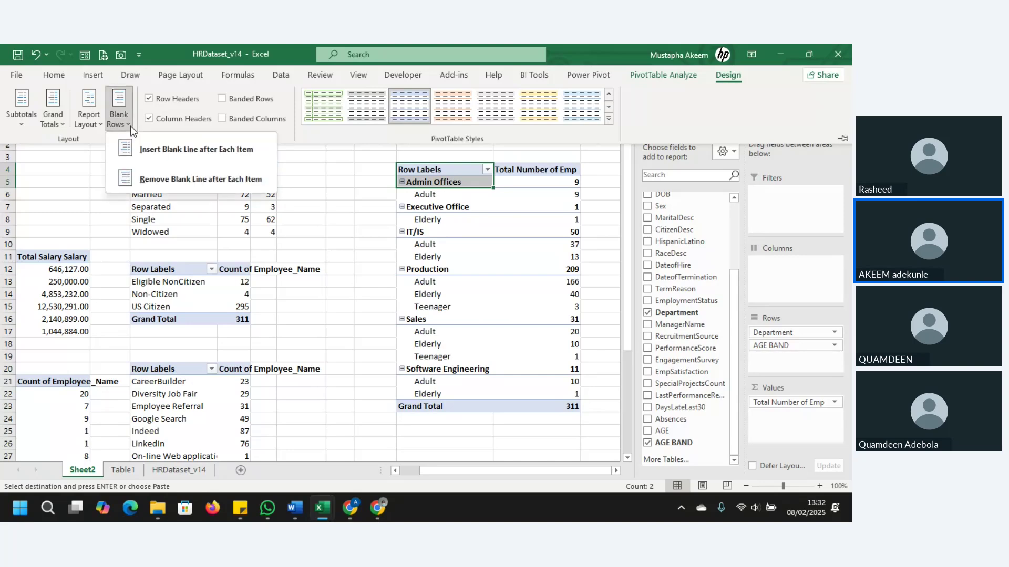
click(184, 150)
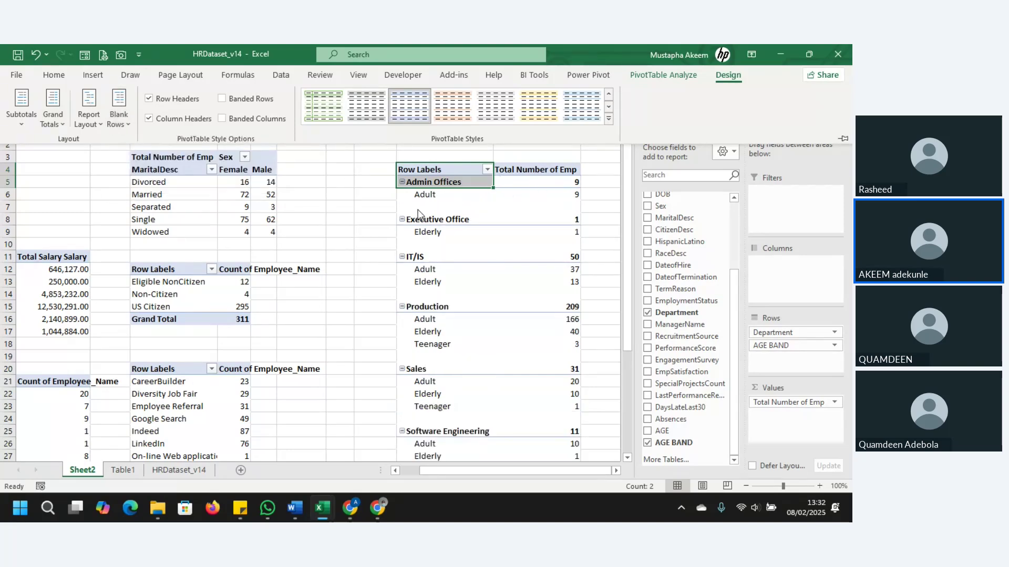
Step: Show the department and age band PivotTable in tabular form, with Department and AGE BAND in separate columns
click(98, 122)
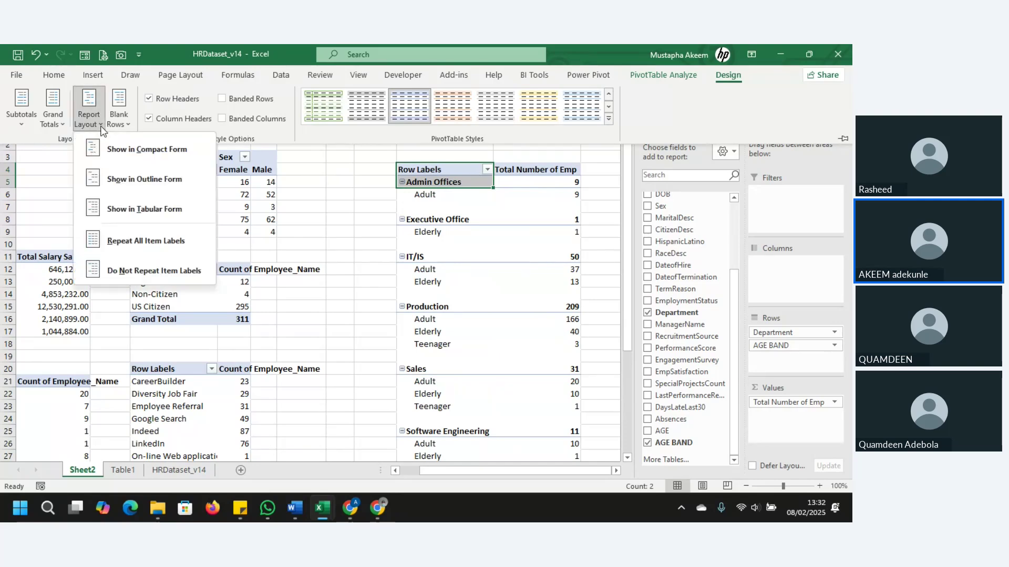
click(143, 210)
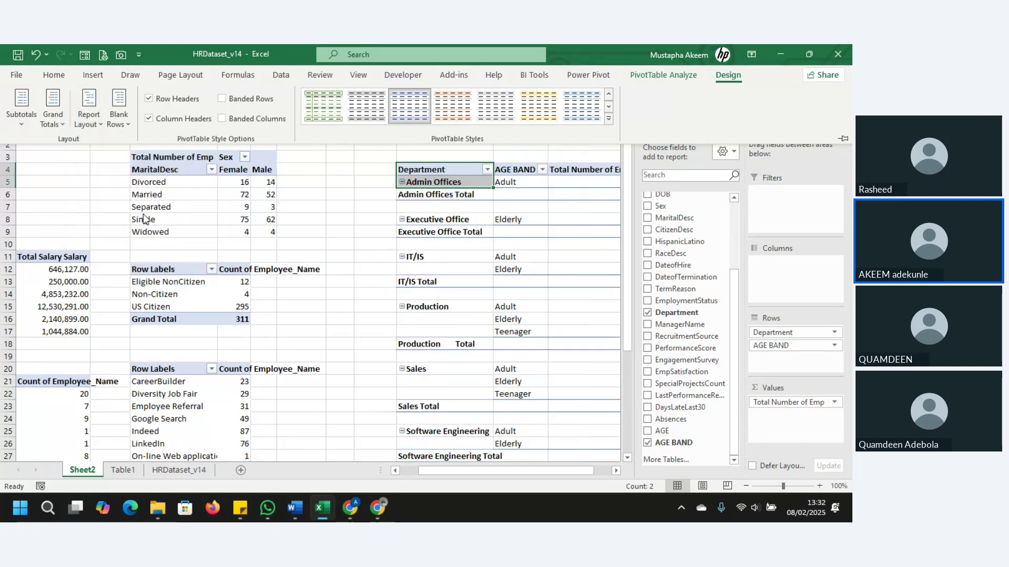
click(420, 207)
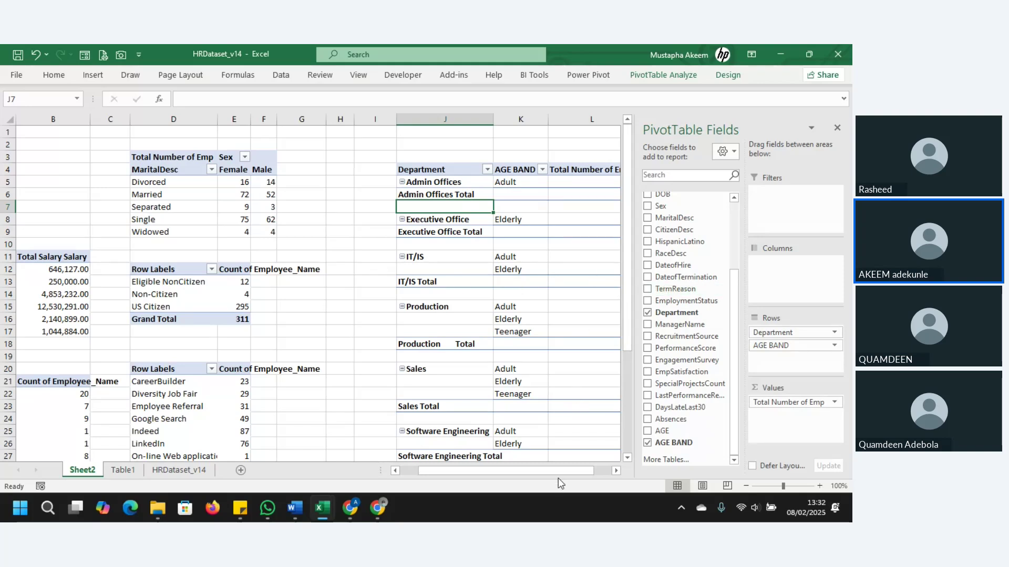
click(616, 470)
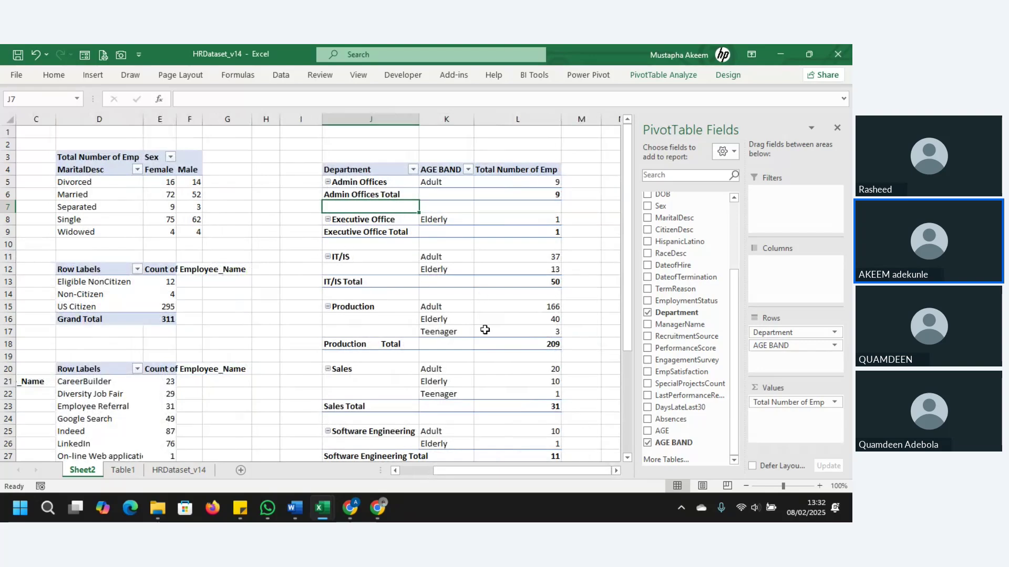
click(728, 74)
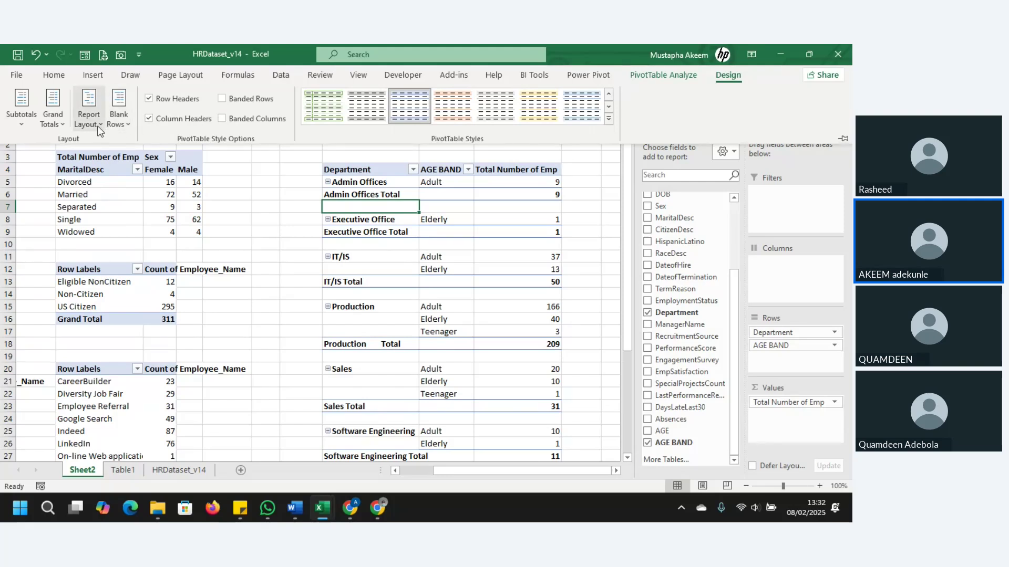
click(61, 127)
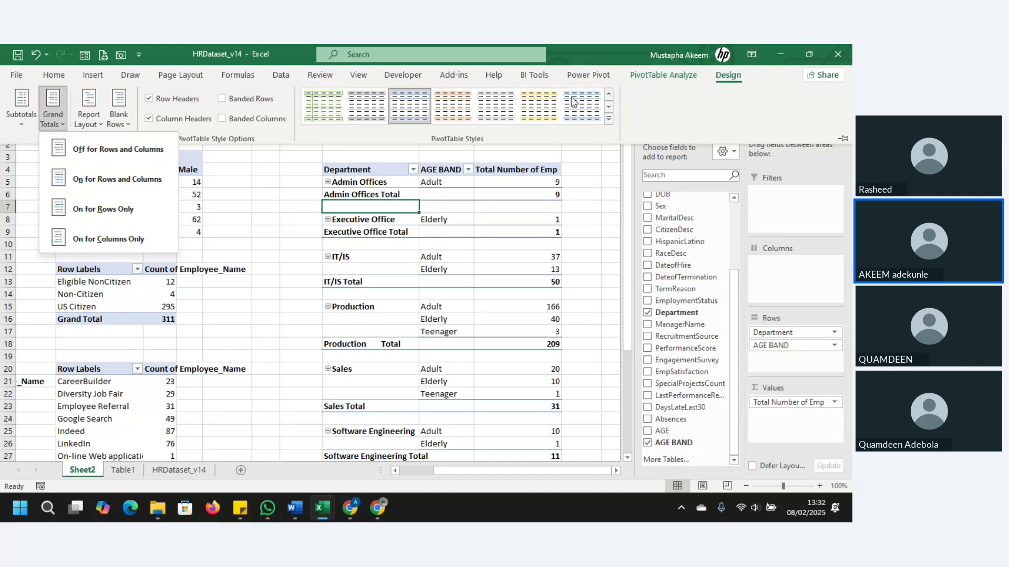
click(655, 78)
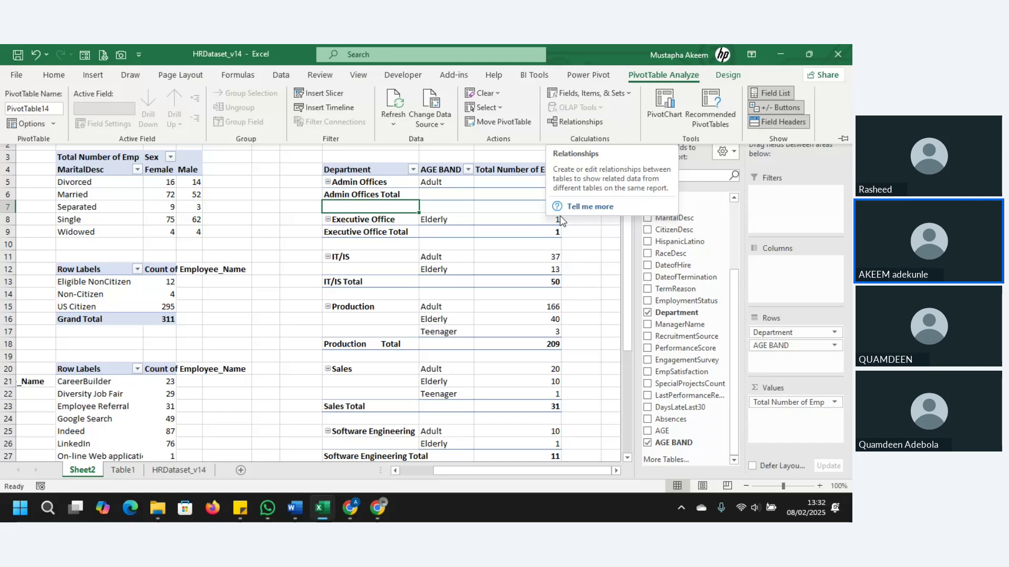
Step: Switch to the TIMETABLE FOR JAN 2025 COHORT document in Word and highlight the Day 4 topics PIVOT CHART, DASHBOARD and SLICERS
mouse_move(297, 508)
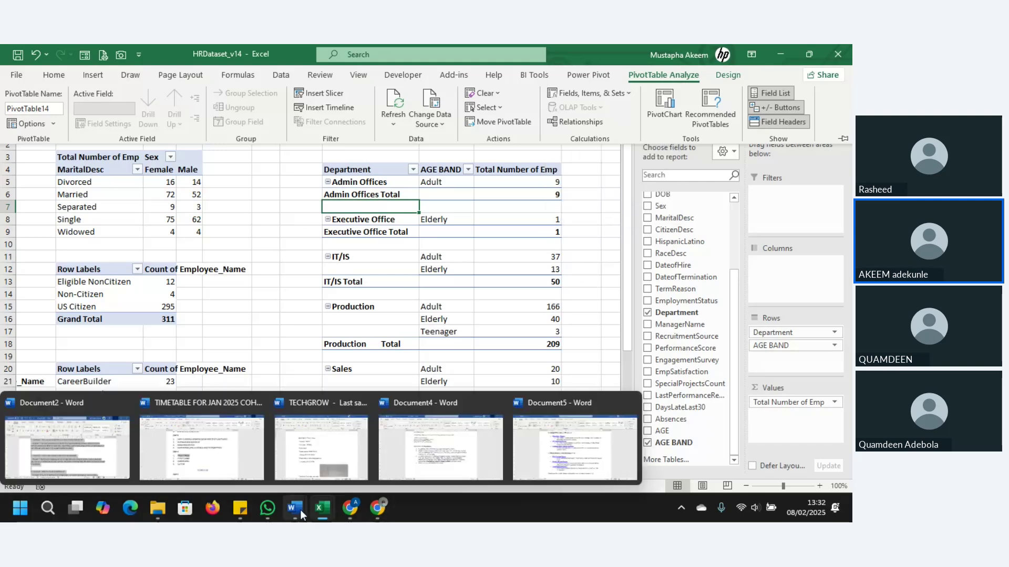
click(229, 467)
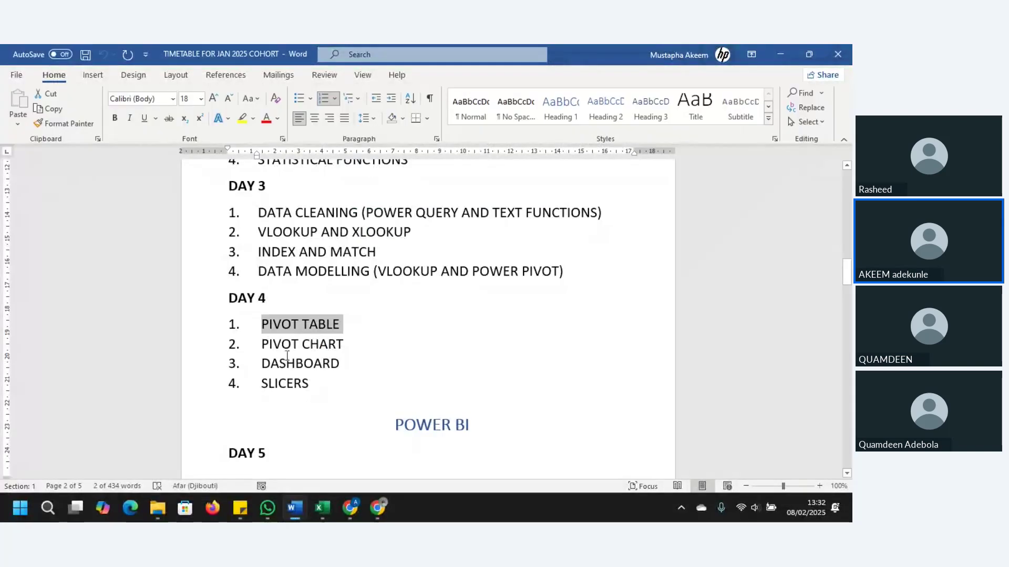
drag(259, 347, 337, 376)
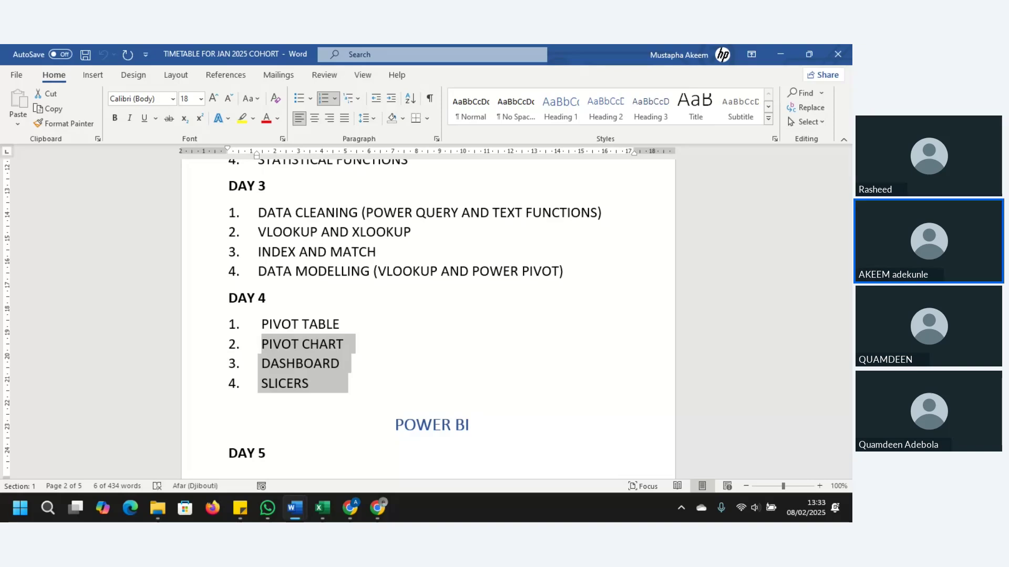
key(alt+Tab)
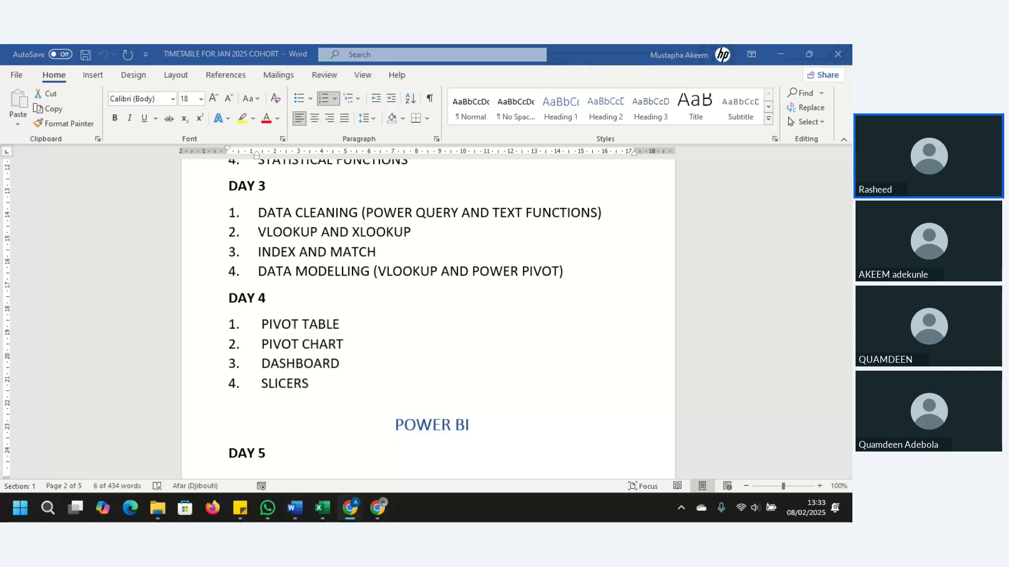